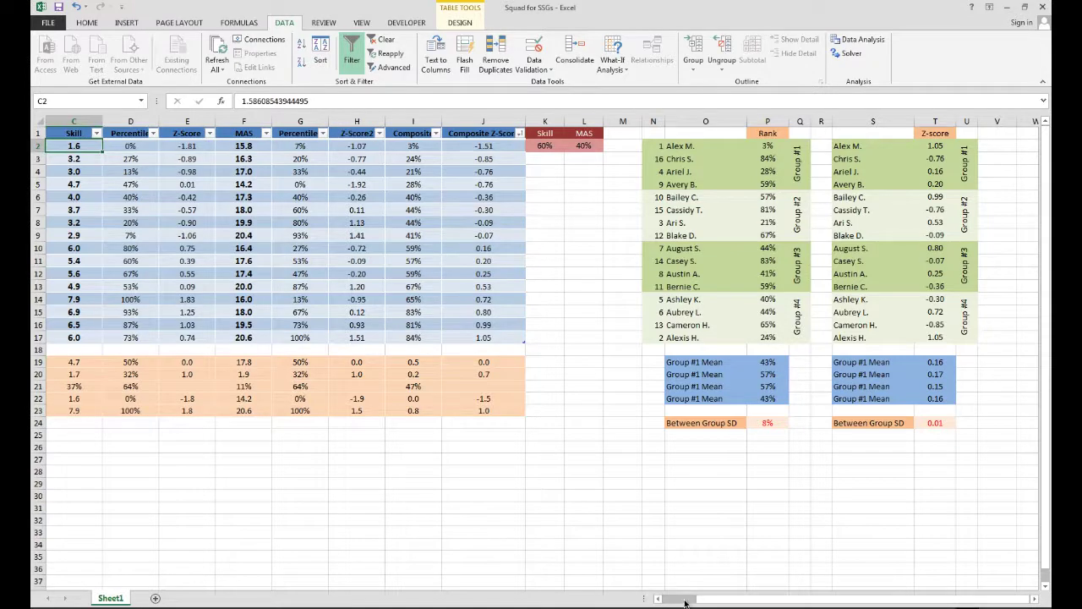
Step: Review the player names, their Skill scores and the first MAS value in the squad table
{"action": "left_click_drag", "start_coordinate": [691, 598], "coordinate": [668, 599]}
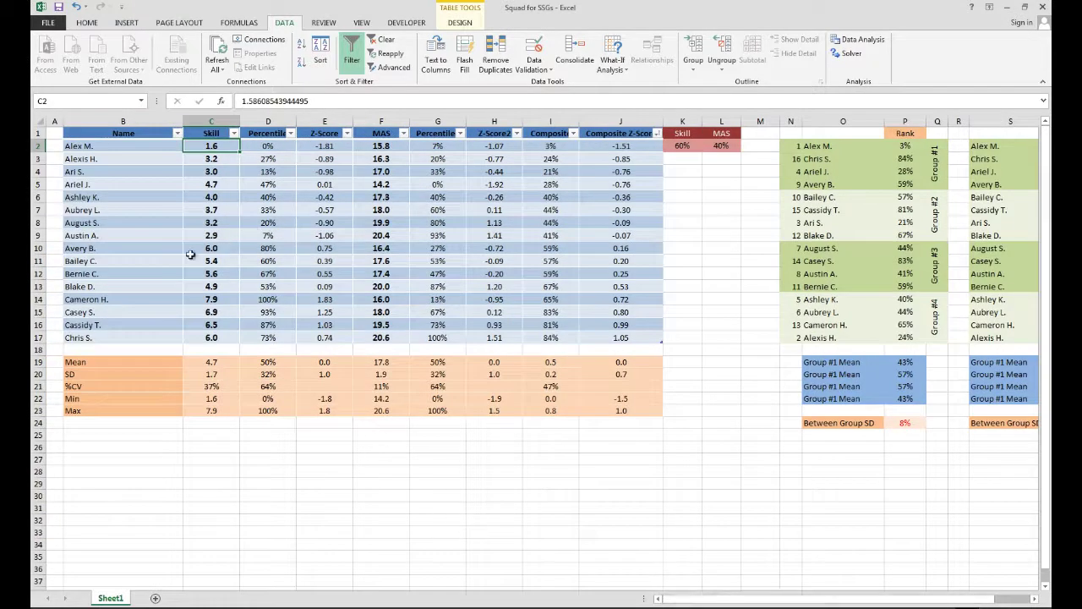
{"action": "left_click_drag", "start_coordinate": [93, 146], "coordinate": [88, 338]}
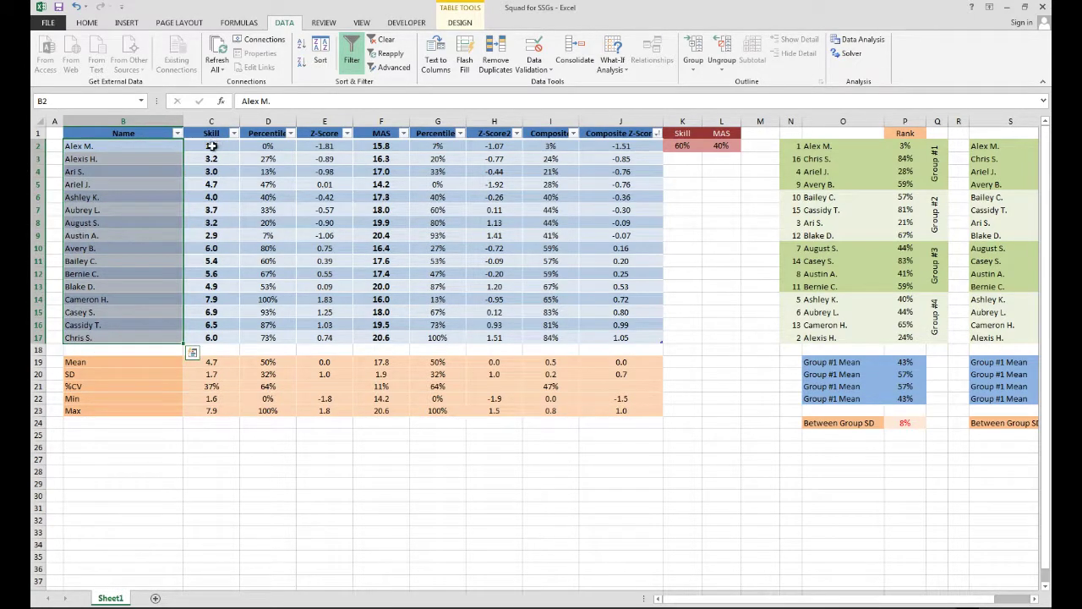
{"action": "left_click_drag", "start_coordinate": [211, 145], "coordinate": [214, 338]}
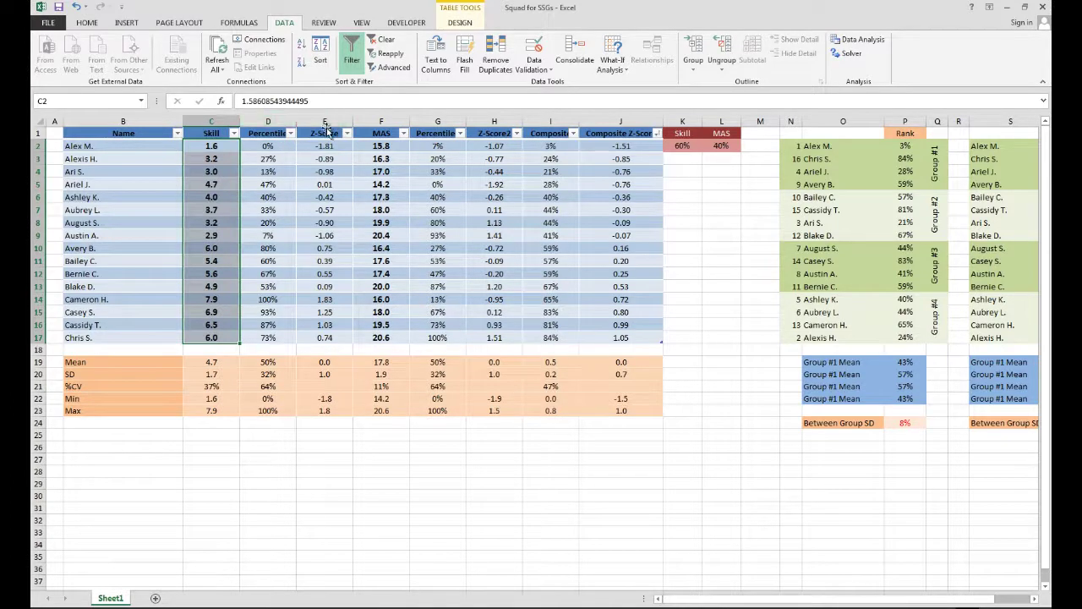
{"action": "left_click", "coordinate": [376, 148]}
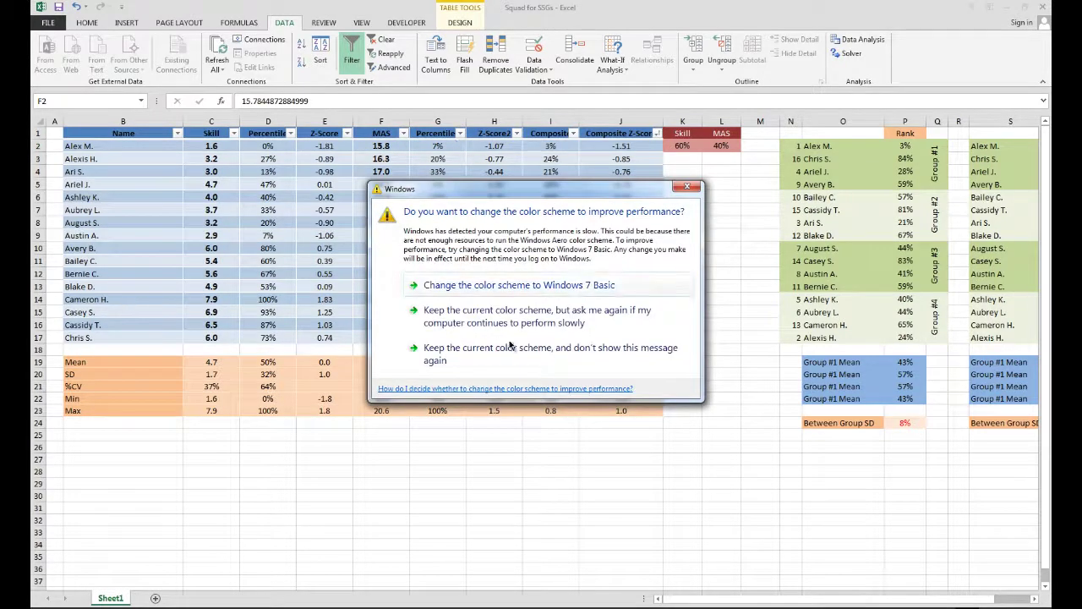
Step: Keep the current Windows color scheme and stop the performance message from showing again
{"action": "left_click", "coordinate": [575, 348]}
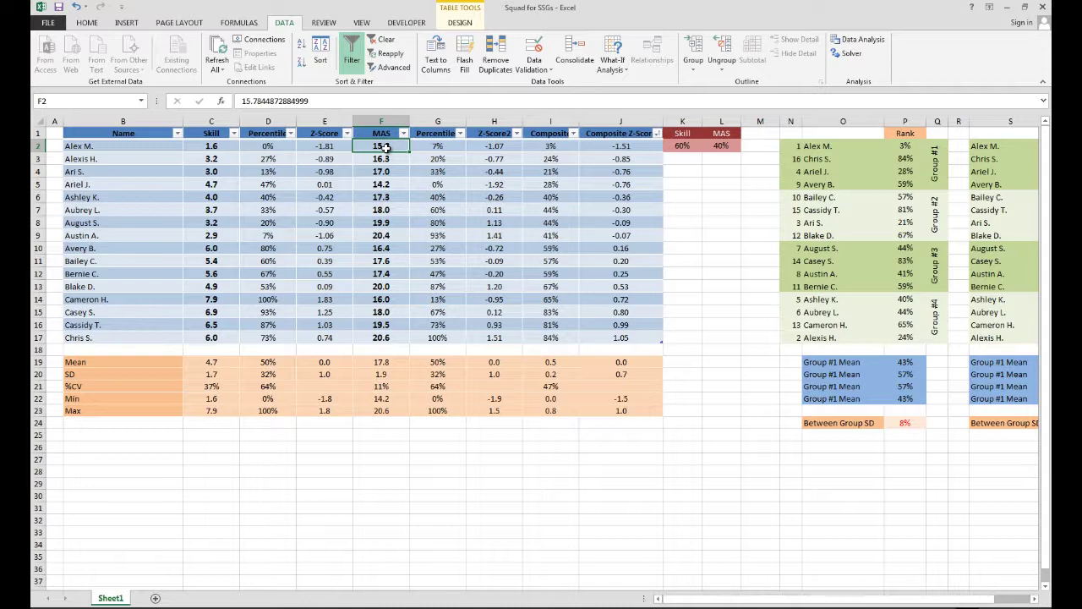
Step: Examine the MAS percentile and Z-score columns and the weighted composite formulas in I2 and J2
{"action": "left_click", "coordinate": [430, 135]}
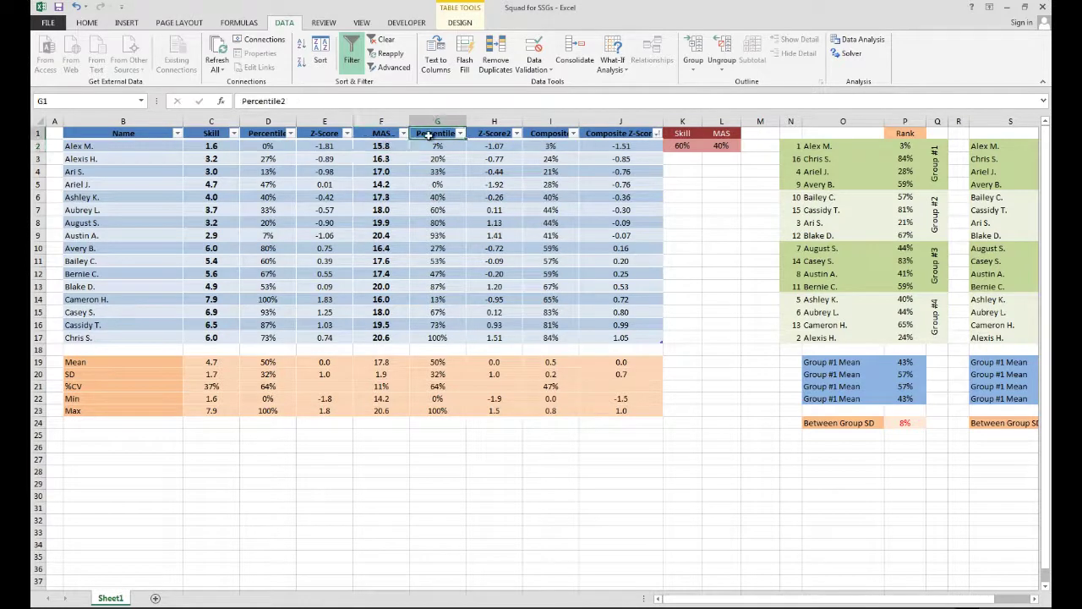
{"action": "left_click", "coordinate": [472, 138]}
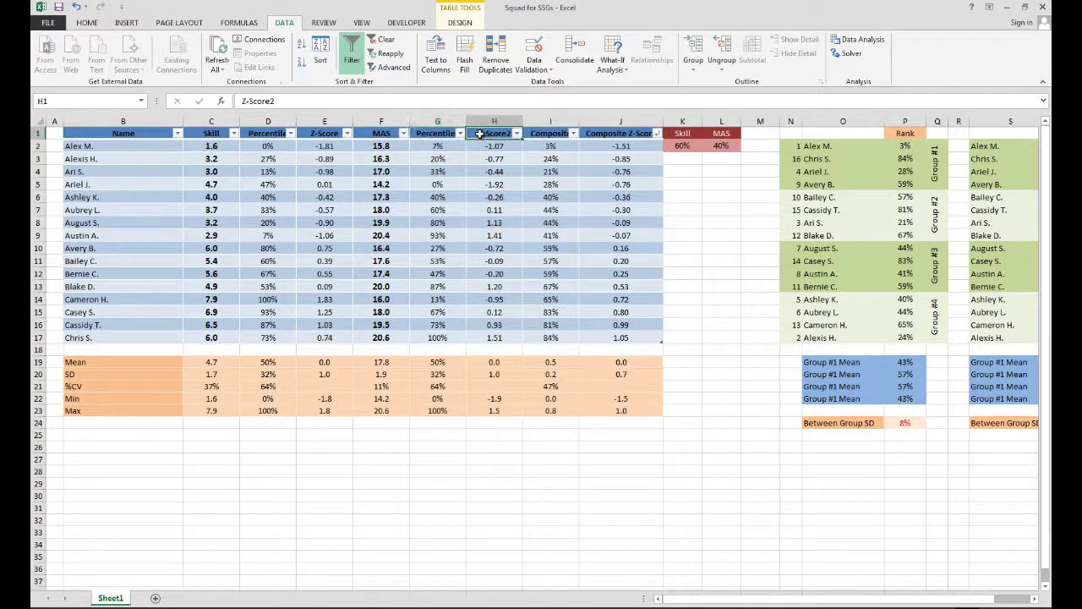
{"action": "left_click", "coordinate": [434, 145]}
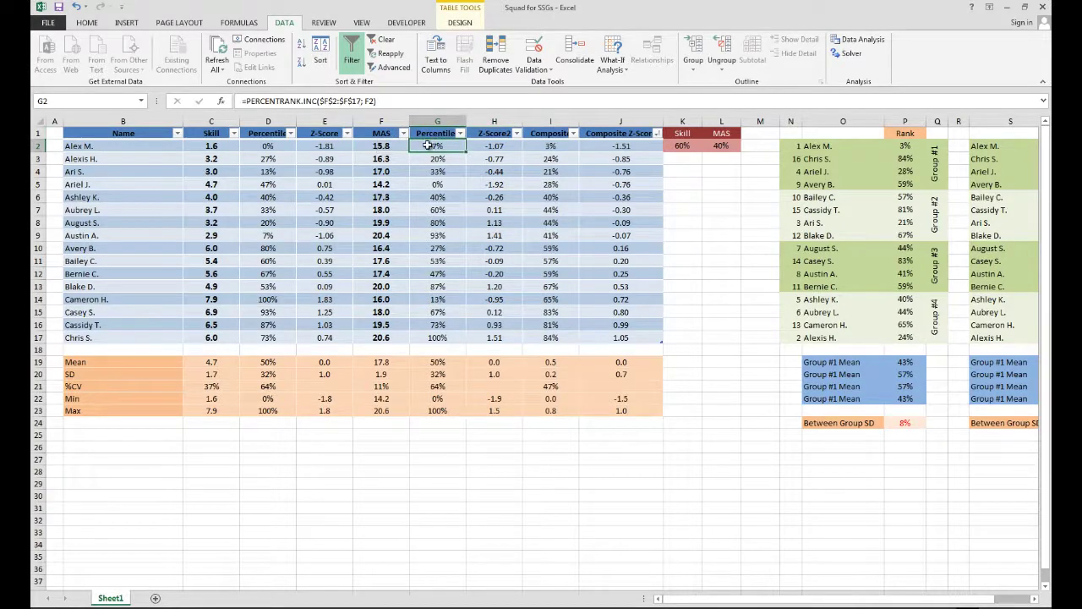
{"action": "left_click", "coordinate": [380, 145]}
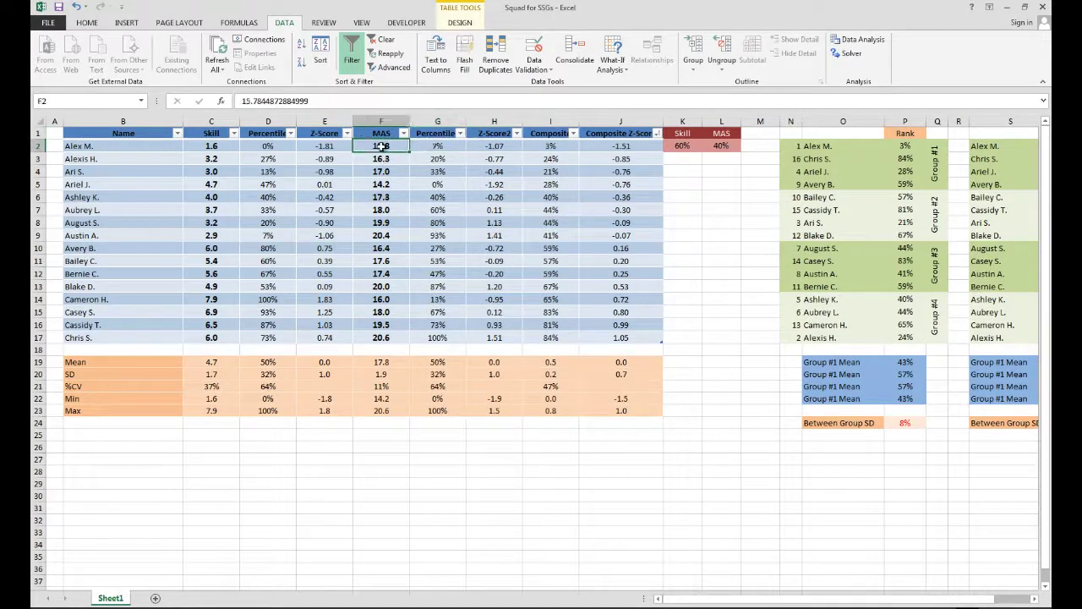
{"action": "left_click", "coordinate": [542, 146]}
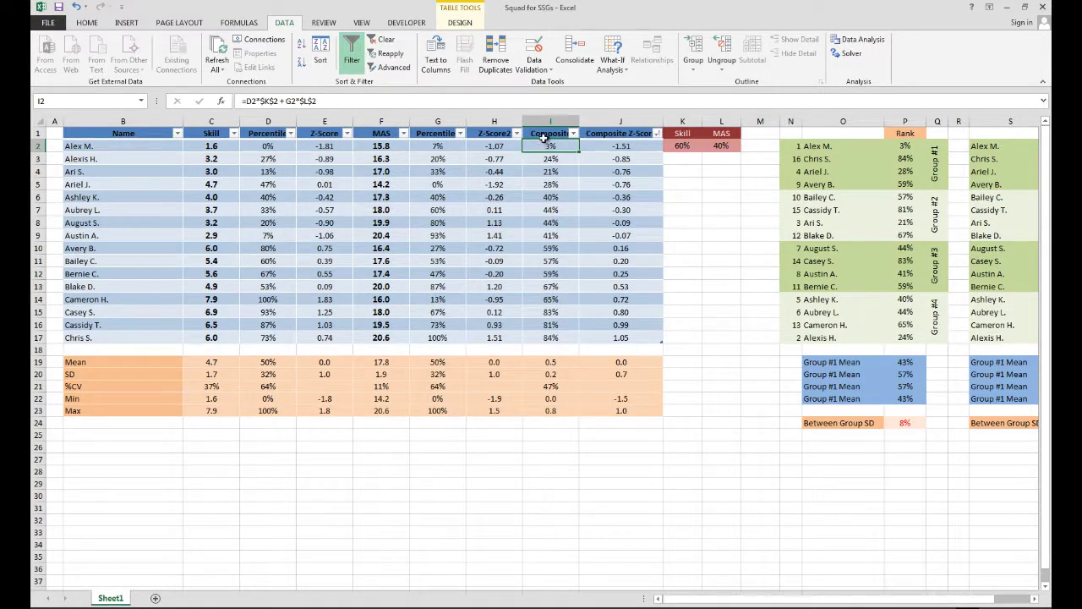
{"action": "left_click", "coordinate": [619, 147]}
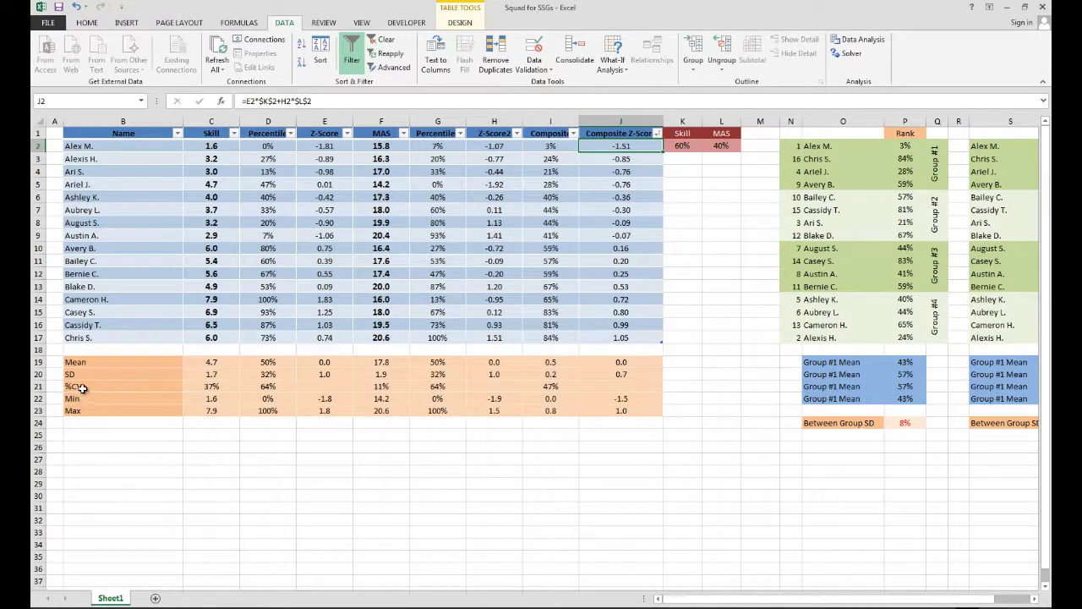
{"action": "left_click", "coordinate": [711, 213]}
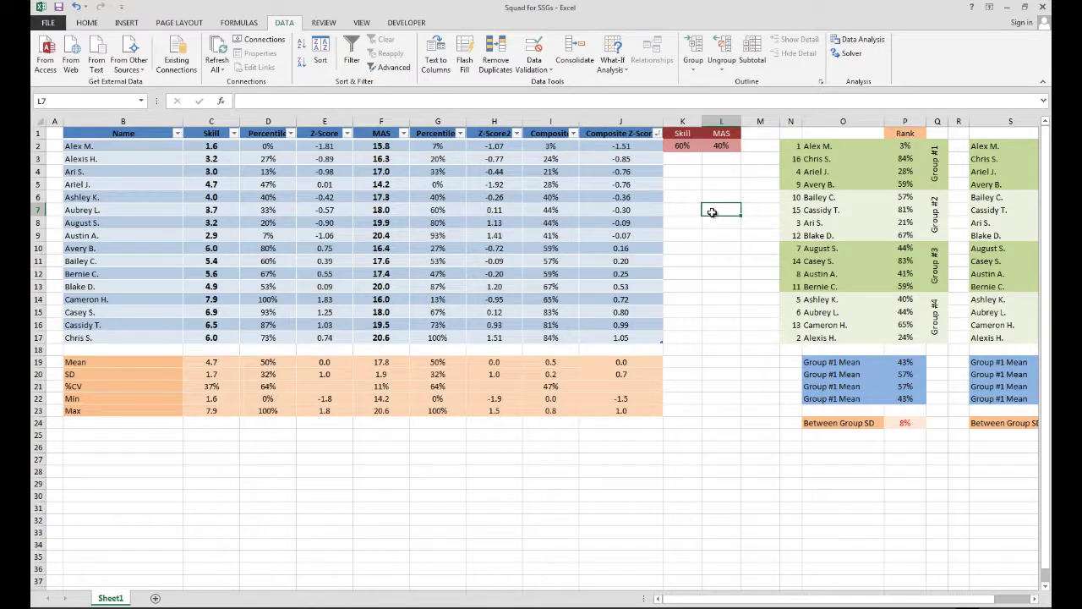
Step: Sort the squad table by Skill from smallest to largest
{"action": "left_click", "coordinate": [262, 145]}
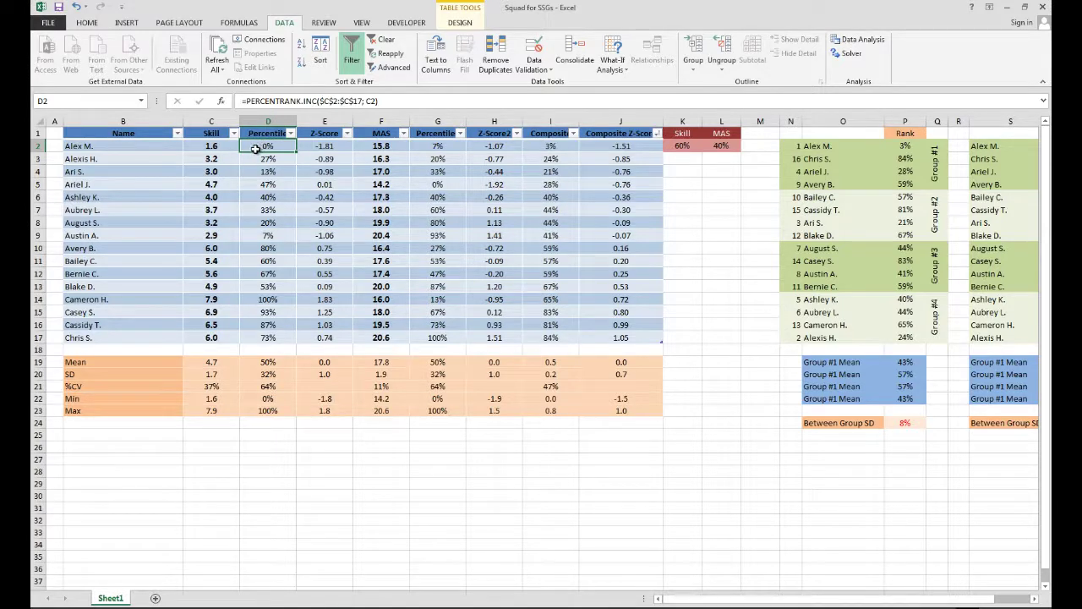
{"action": "left_click", "coordinate": [234, 135]}
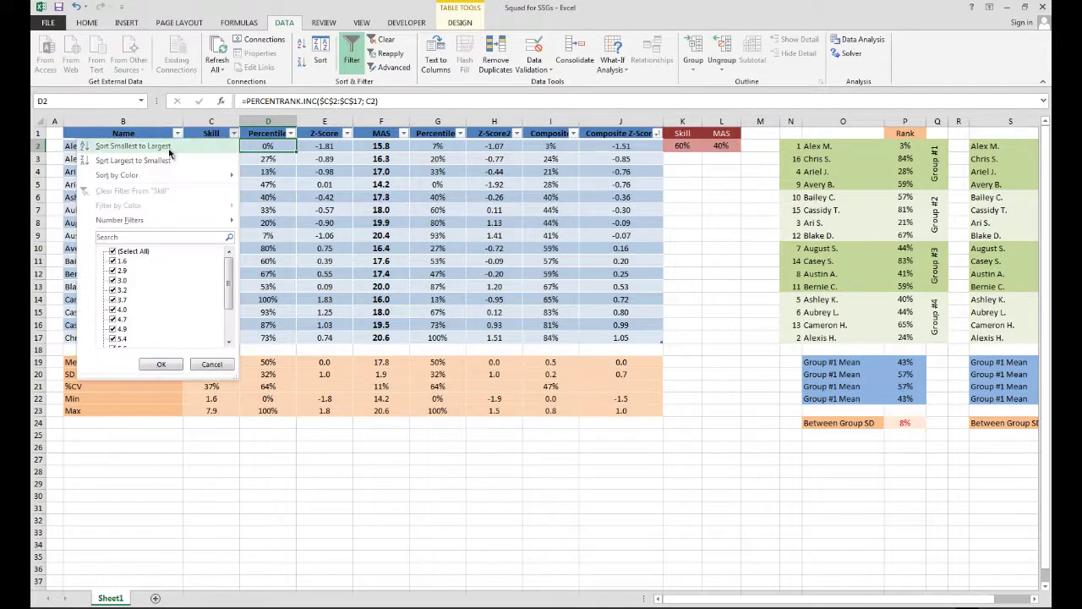
{"action": "left_click", "coordinate": [168, 147]}
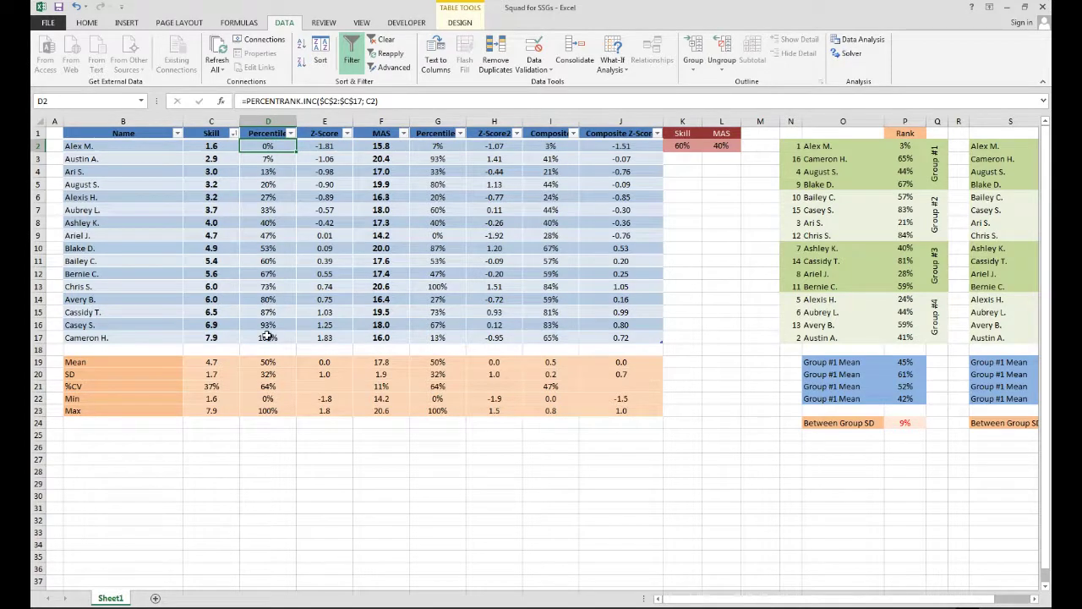
Step: Inspect the PERCENTRANK.INC formulas and their referenced cells in D2 and D3 of the Skill percentile column
{"action": "left_click", "coordinate": [270, 101]}
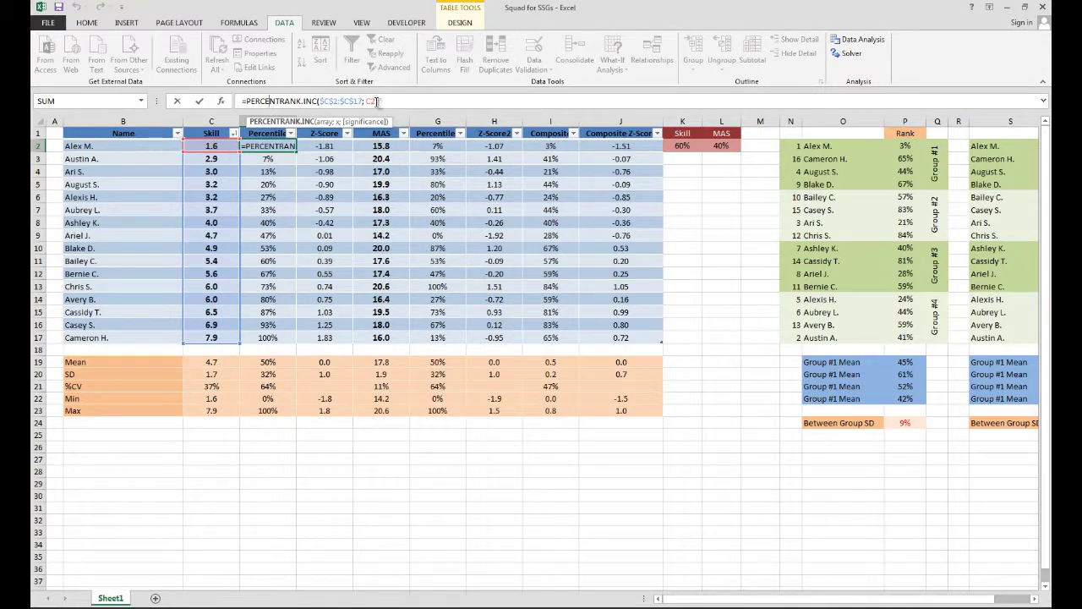
{"action": "type", "text": ")"}
{"action": "key", "text": "Return"}
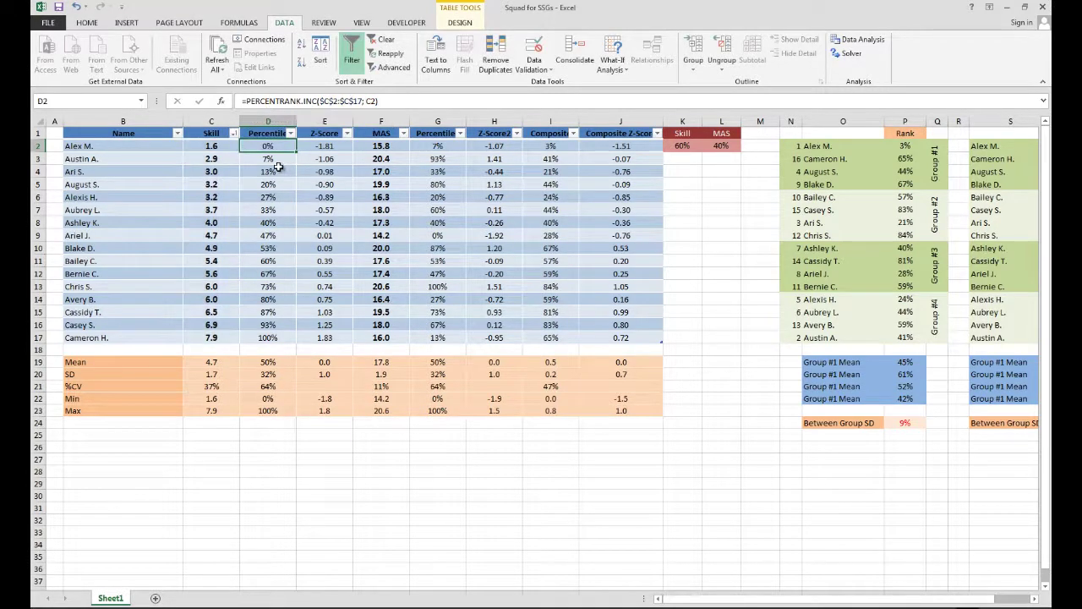
{"action": "left_click", "coordinate": [373, 101]}
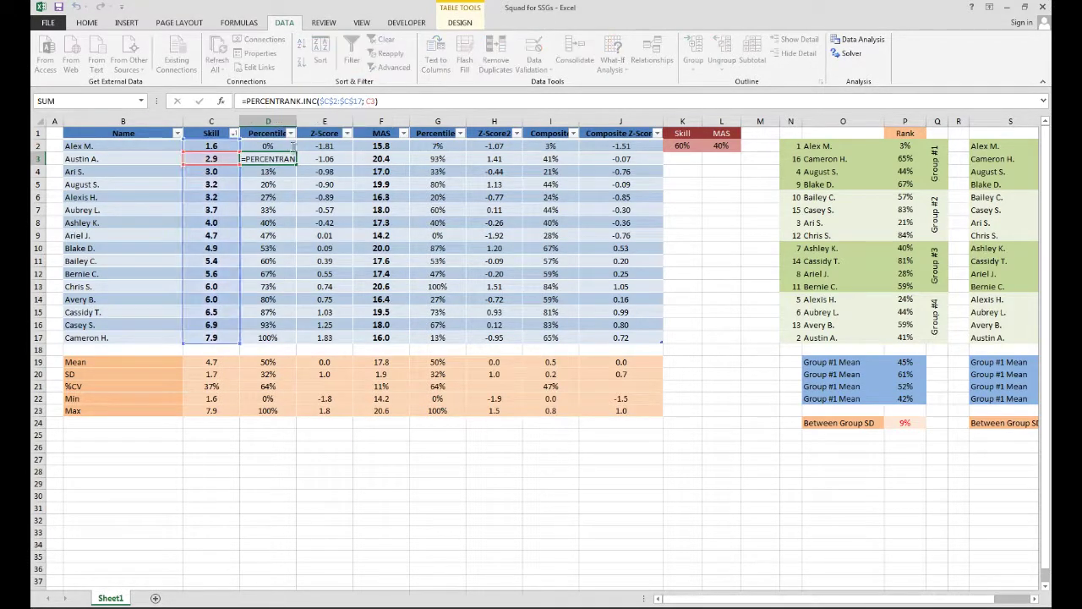
{"action": "left_click", "coordinate": [262, 149]}
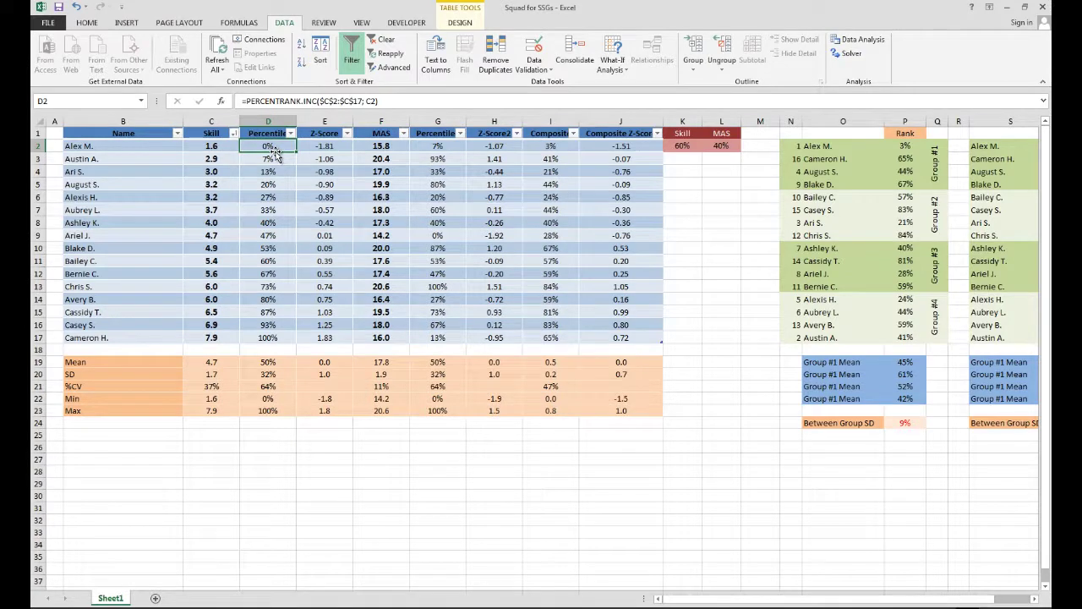
Step: Inspect the STANDARDIZE formula in E2 and its references, and compare the Z-score in E9 with the Skill score in C9
{"action": "left_click", "coordinate": [328, 147]}
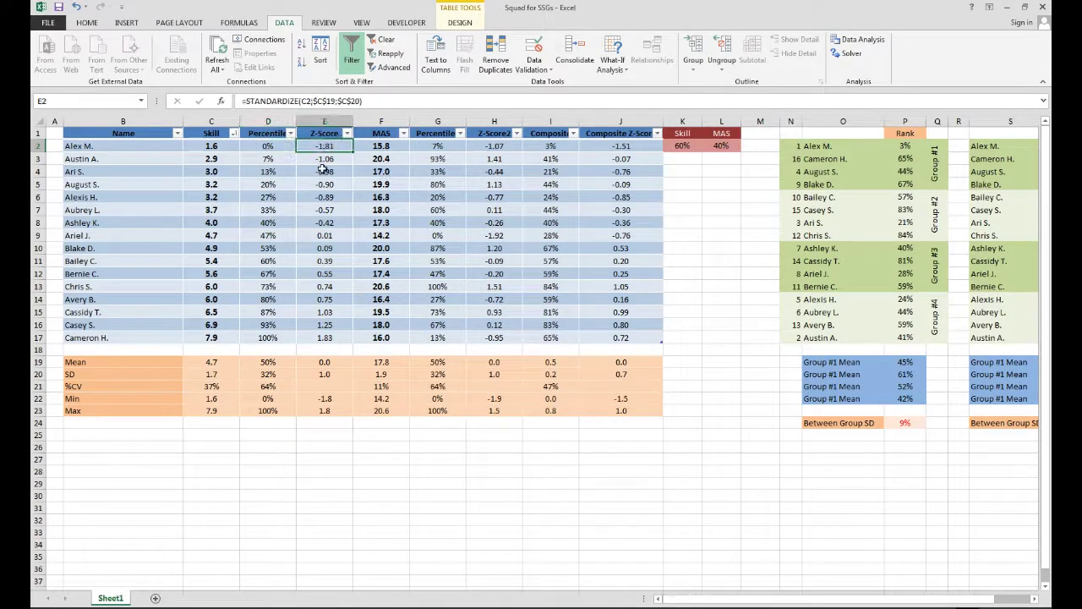
{"action": "left_click", "coordinate": [369, 101]}
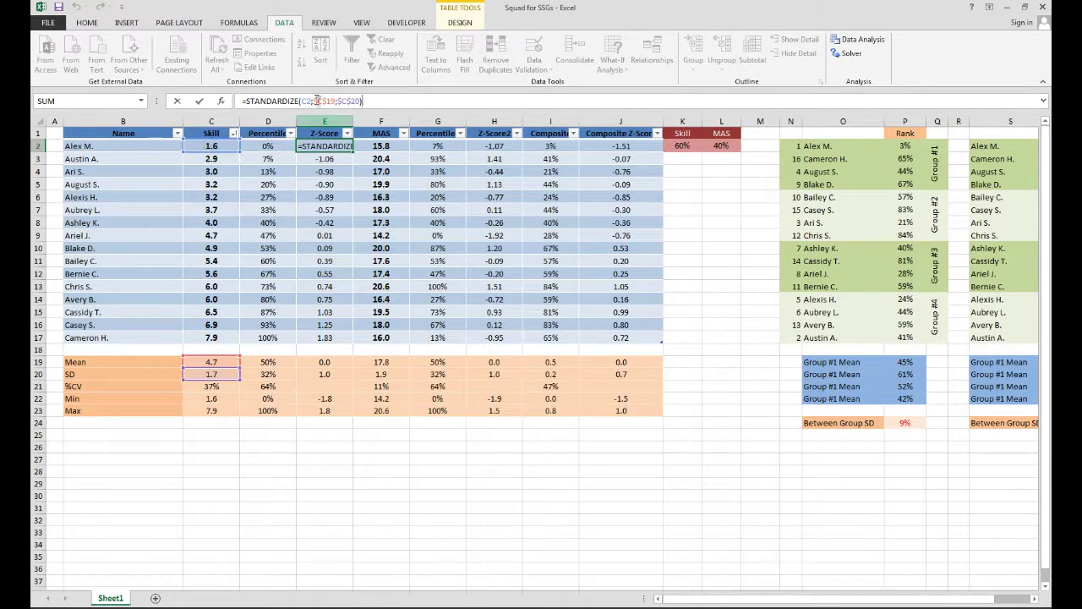
{"action": "left_click", "coordinate": [330, 101]}
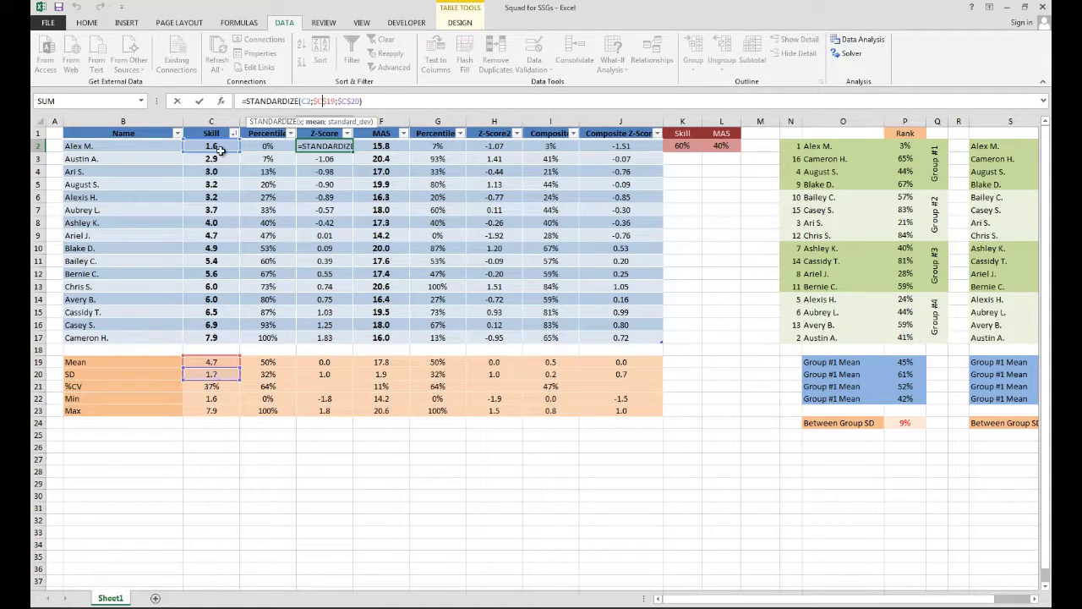
{"action": "left_click", "coordinate": [330, 147]}
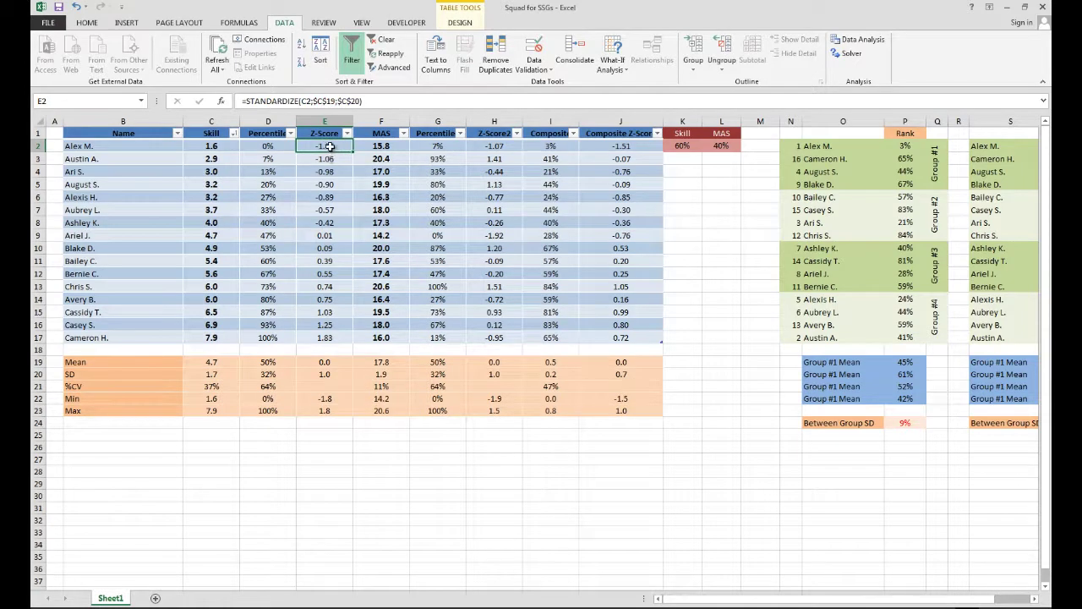
{"action": "left_click", "coordinate": [324, 236]}
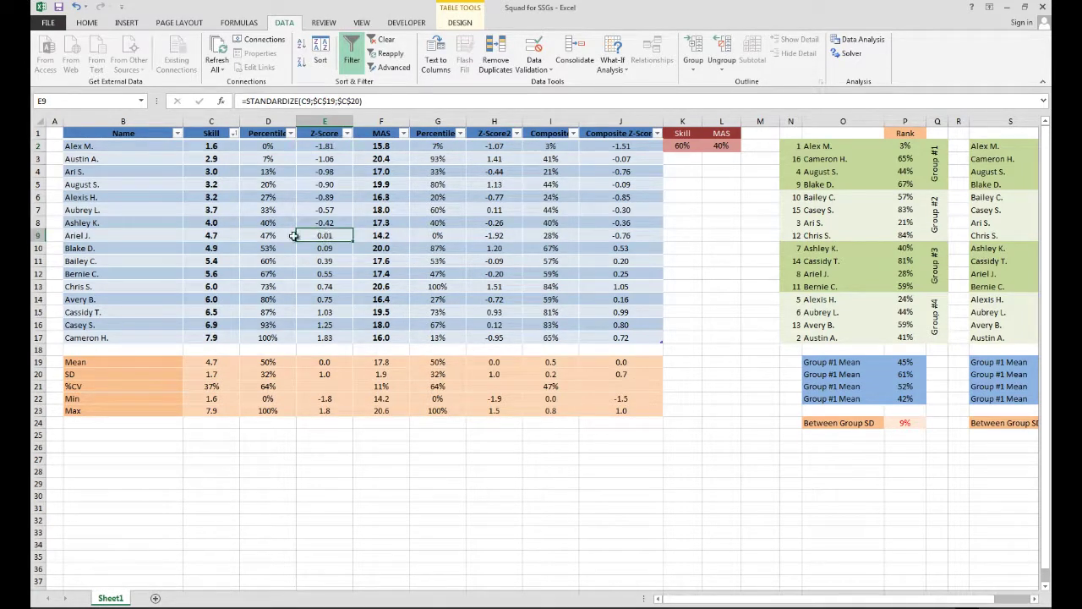
{"action": "left_click", "coordinate": [216, 236]}
{"action": "left_click", "coordinate": [315, 236]}
Step: Try a Skill score of 1 in C2 to test its effect on the percentiles and Z-scores, and undo it
{"action": "left_click", "coordinate": [209, 145]}
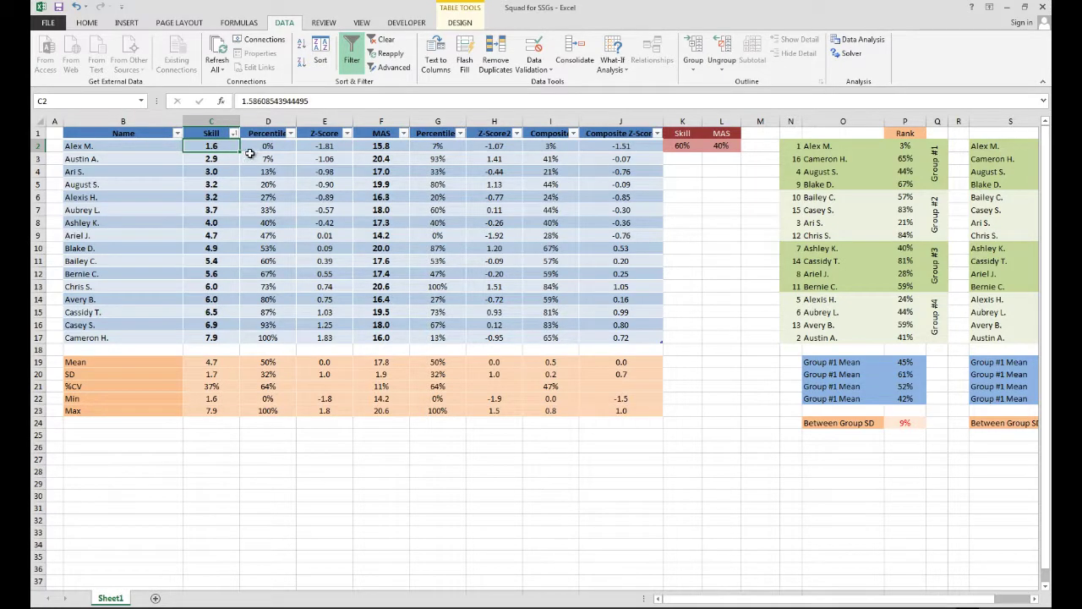
{"action": "type", "text": "1"}
{"action": "key", "text": "Return"}
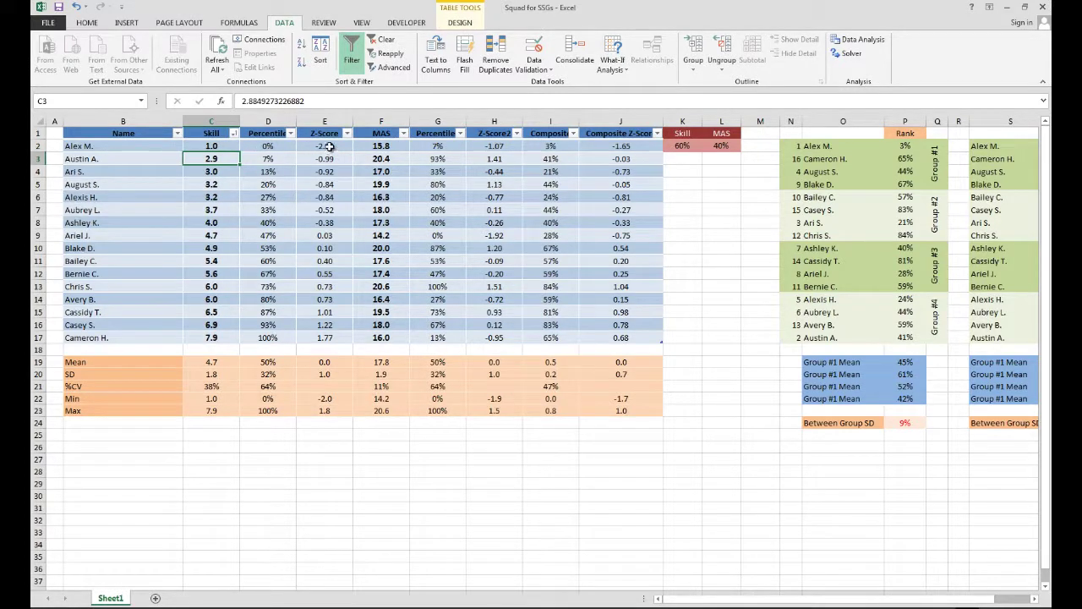
{"action": "left_click", "coordinate": [219, 145]}
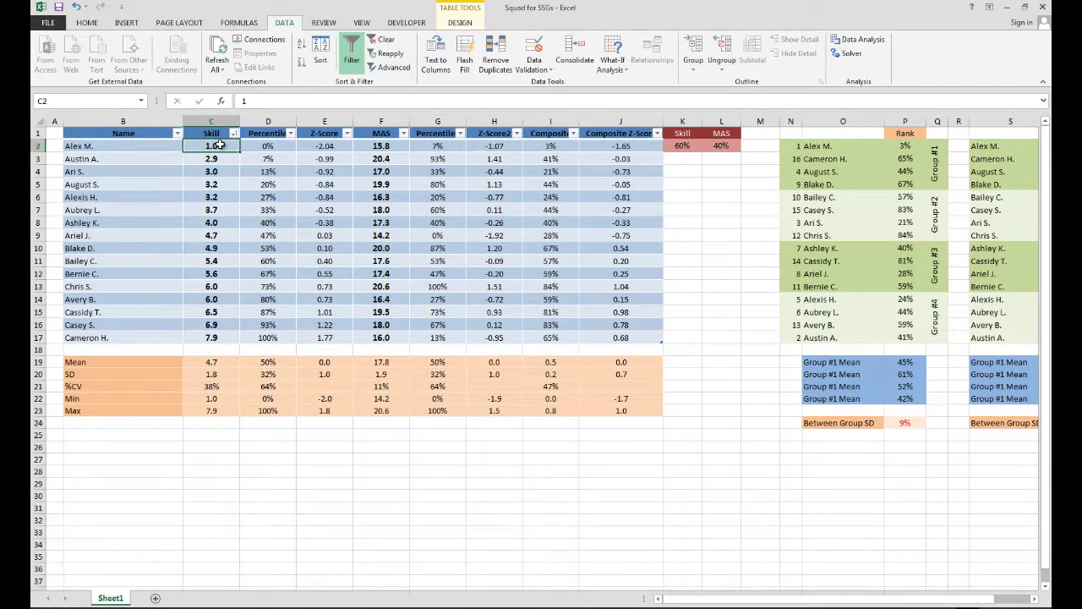
{"action": "key", "text": "ctrl+z"}
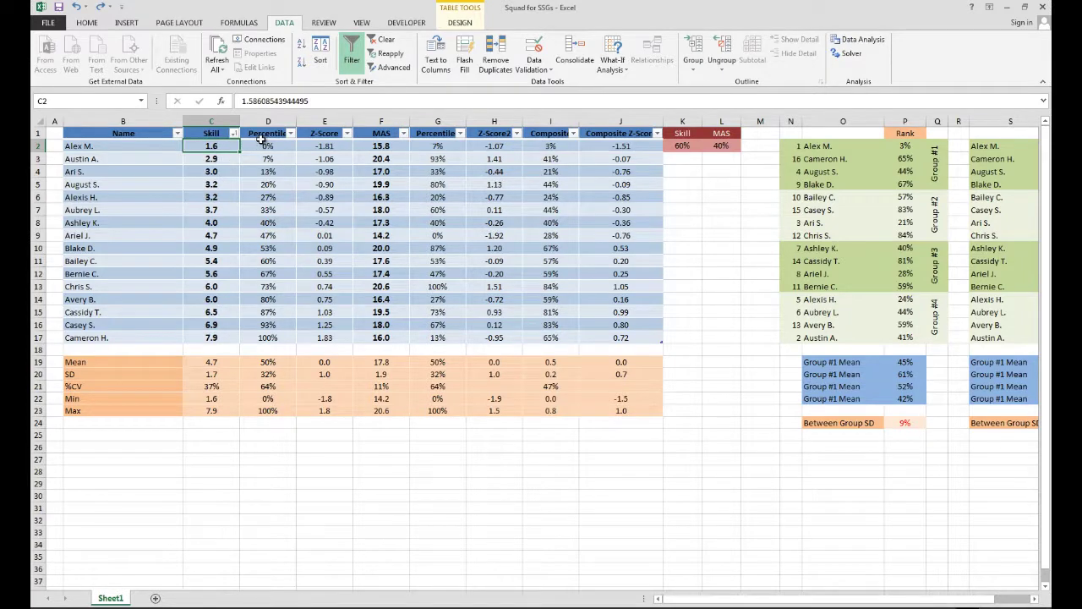
Step: Compare the Skill Z-score and percentile formulas in row 2 and the gaps between Skill scores in C2:C3 and C9:C11
{"action": "left_click", "coordinate": [326, 146]}
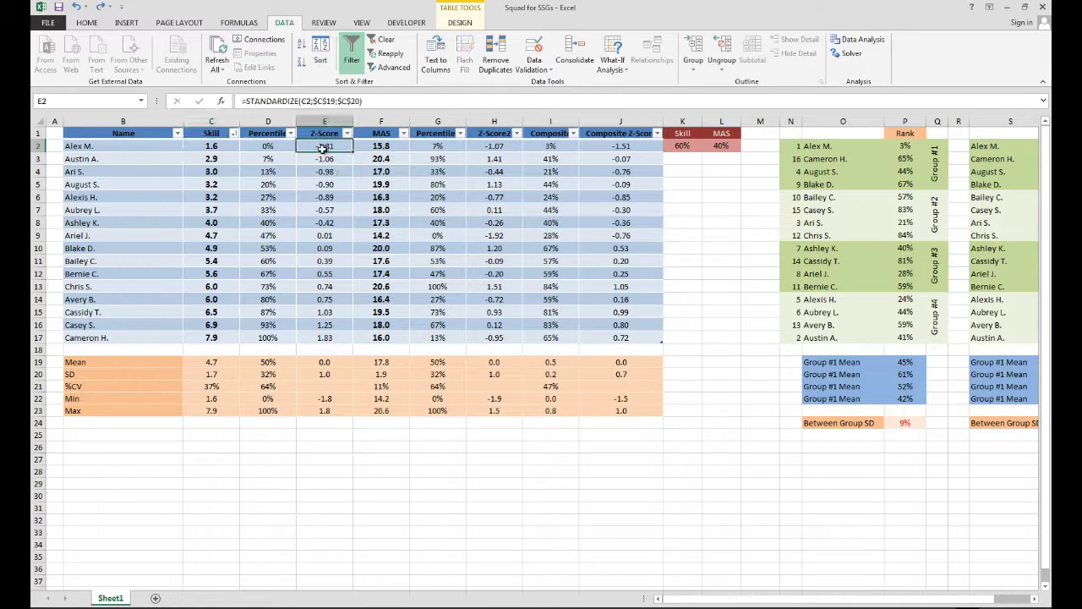
{"action": "left_click", "coordinate": [256, 145]}
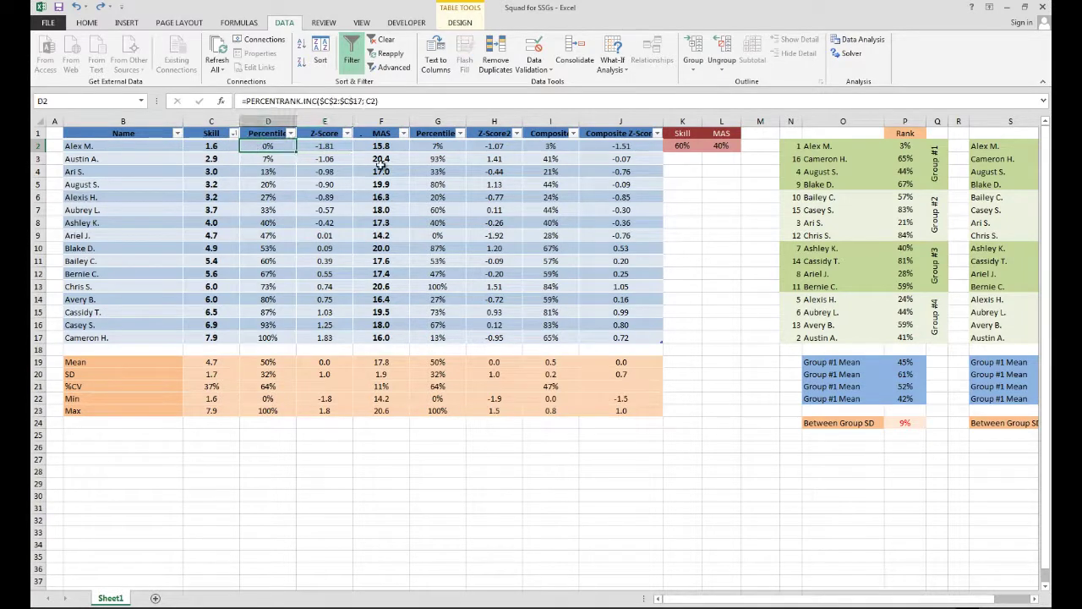
{"action": "left_click", "coordinate": [219, 146]}
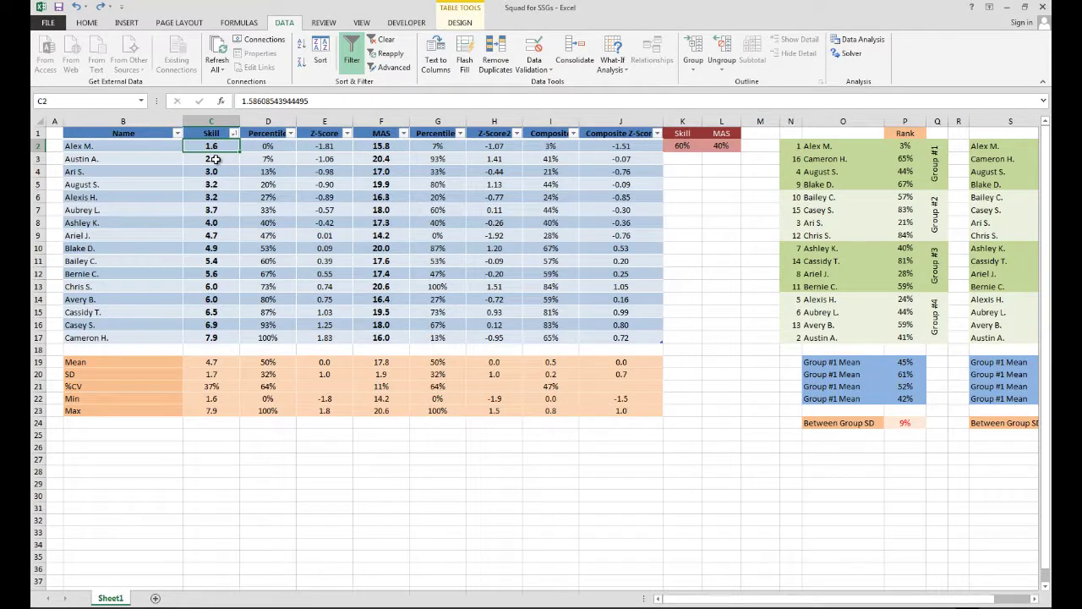
{"action": "left_click", "coordinate": [229, 160]}
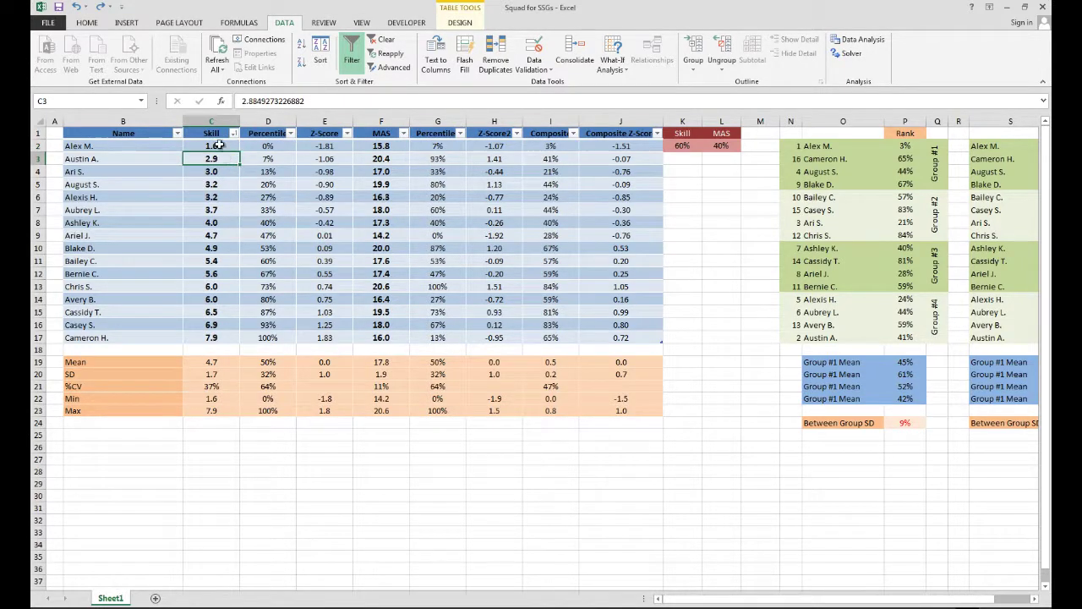
{"action": "left_click", "coordinate": [221, 147]}
{"action": "left_click", "coordinate": [218, 160]}
{"action": "left_click", "coordinate": [224, 238]}
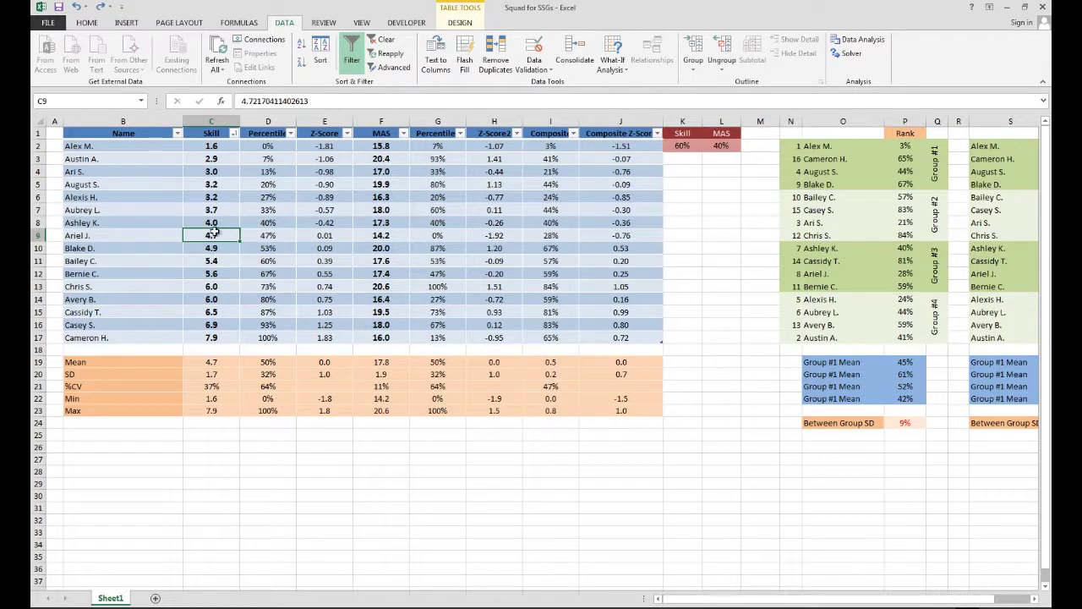
{"action": "left_click_drag", "start_coordinate": [217, 243], "coordinate": [217, 262]}
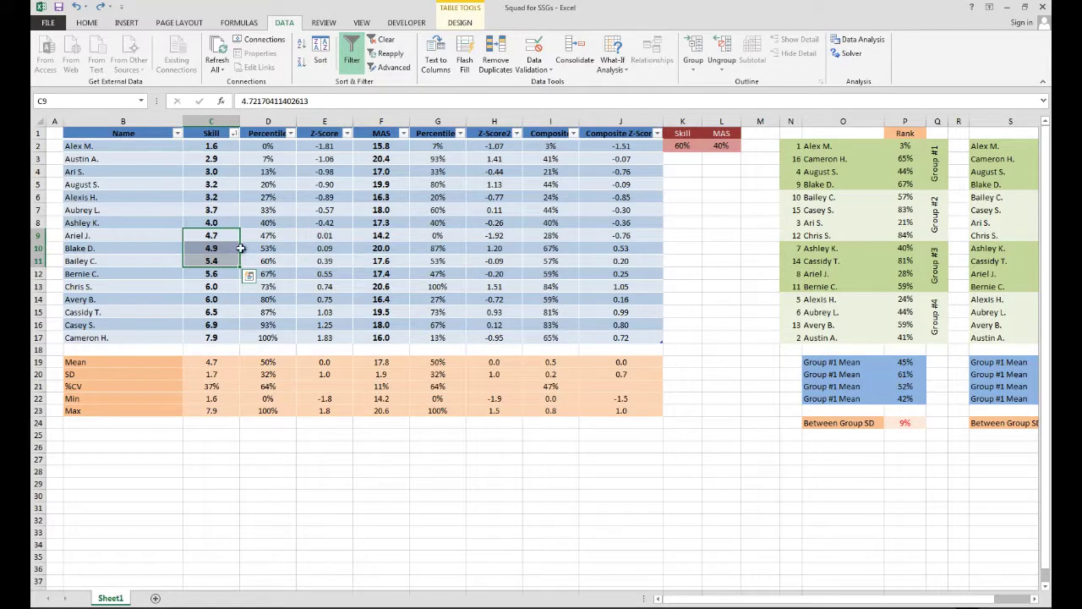
{"action": "left_click", "coordinate": [211, 235]}
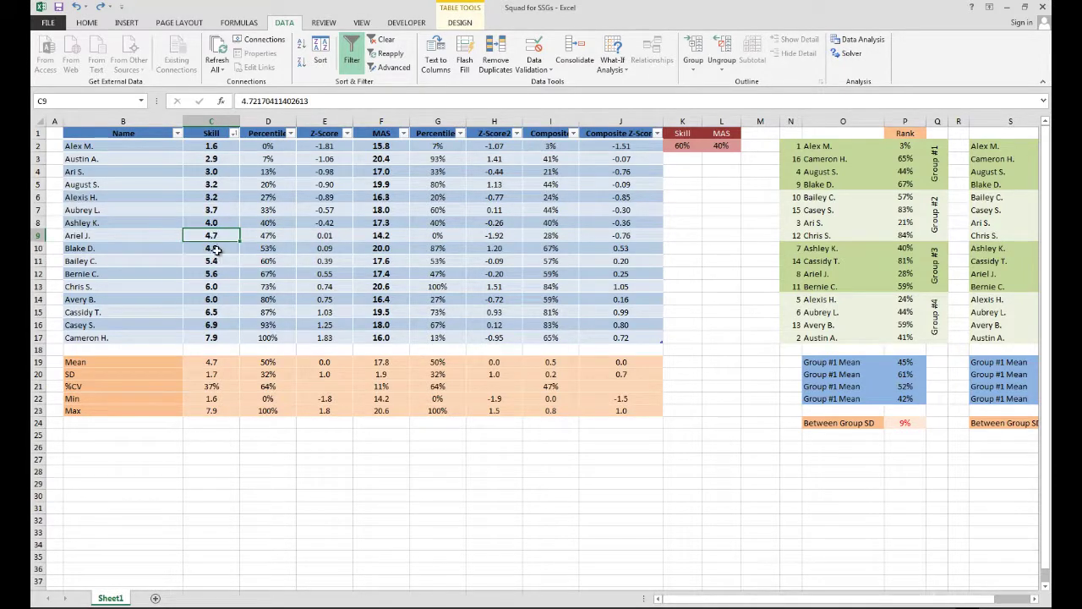
Step: Replace the Skill scores in C9, C10 and C11 with the rounded values 4.7, 4.9 and 5.4
{"action": "left_click", "coordinate": [216, 249]}
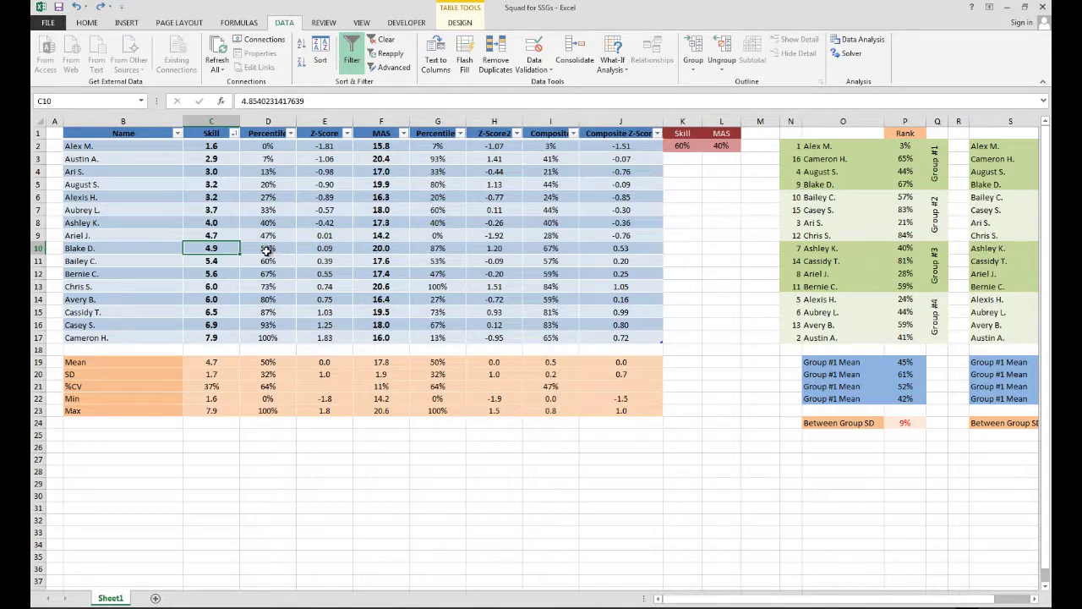
{"action": "left_click", "coordinate": [218, 236]}
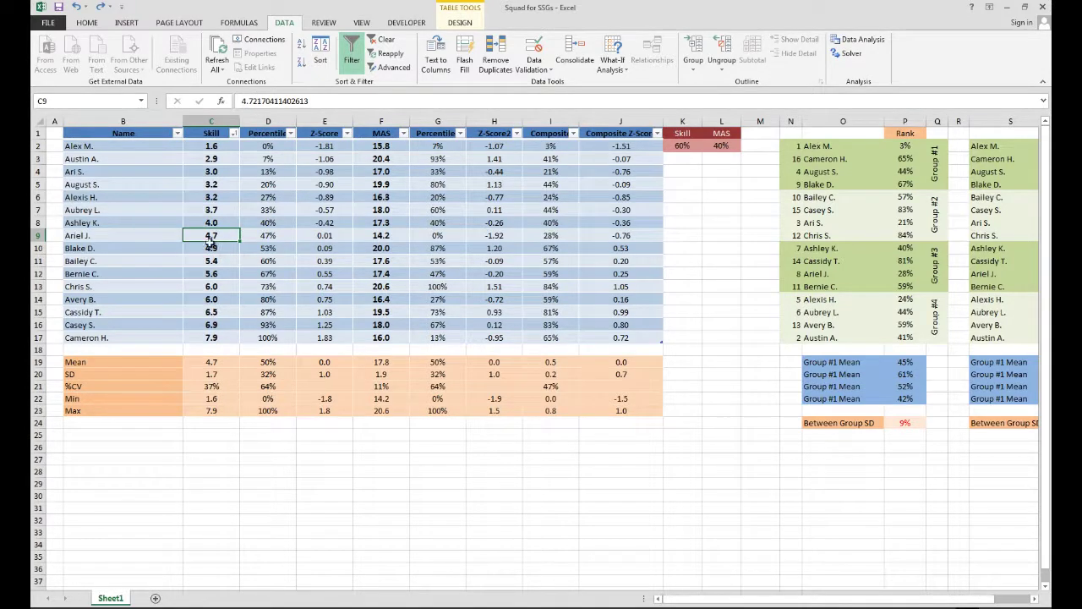
{"action": "type", "text": "4.7"}
{"action": "key", "text": "Return"}
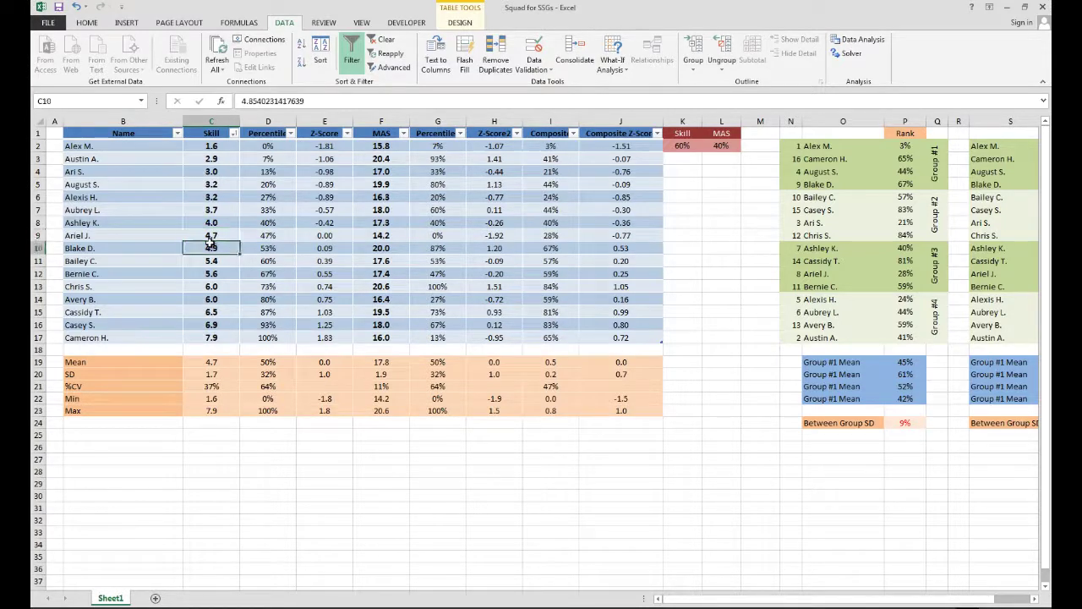
{"action": "type", "text": "4.9"}
{"action": "key", "text": "Return"}
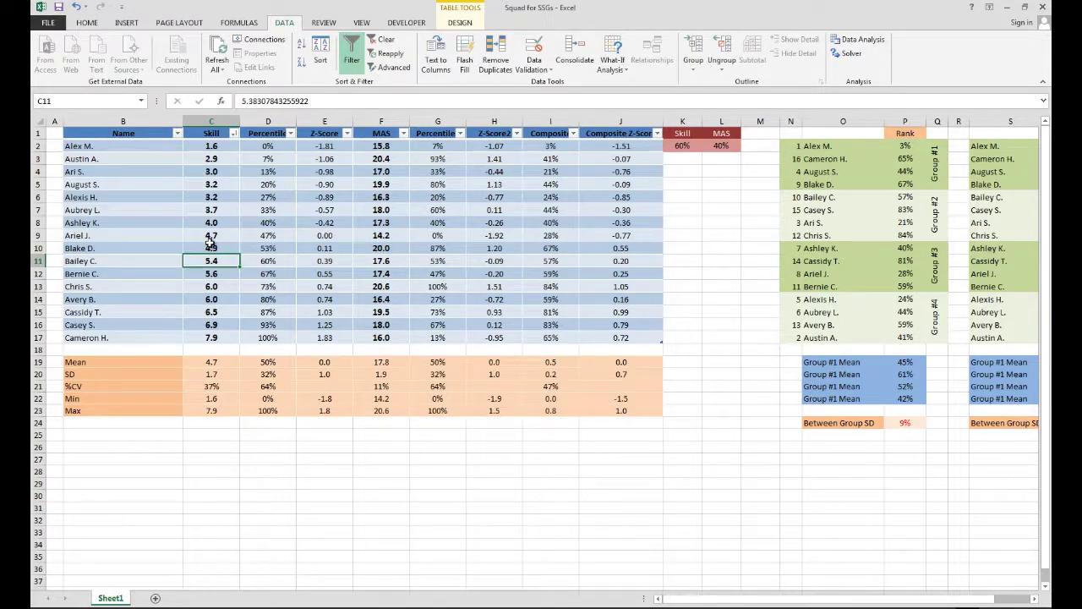
{"action": "type", "text": "5."}
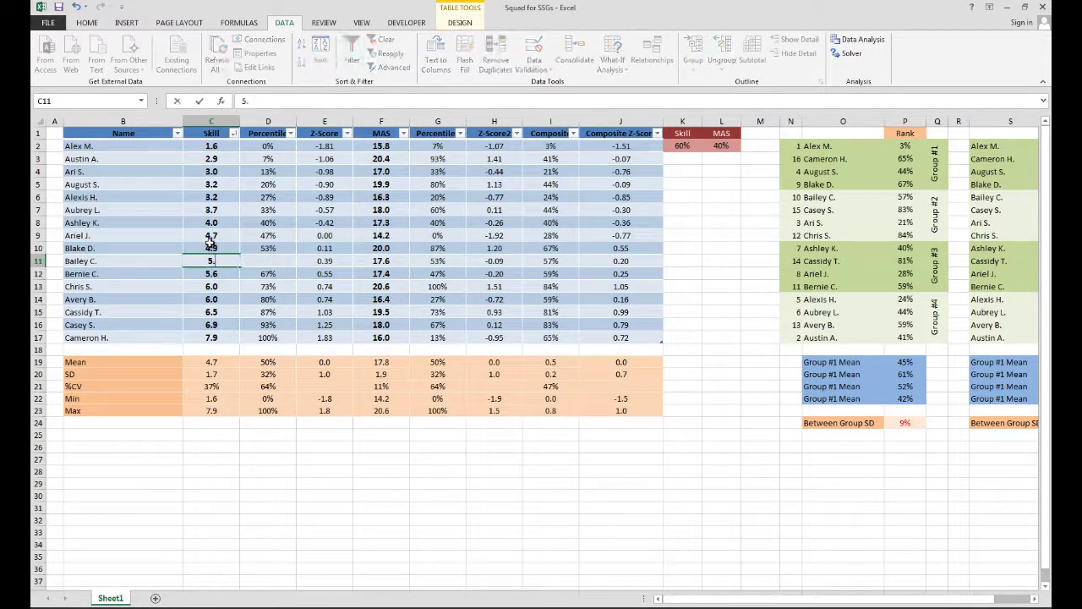
{"action": "key", "text": "Return"}
{"action": "key", "text": "Up"}
{"action": "key", "text": "Up"}
{"action": "key", "text": "Up"}
{"action": "key", "text": "Up"}
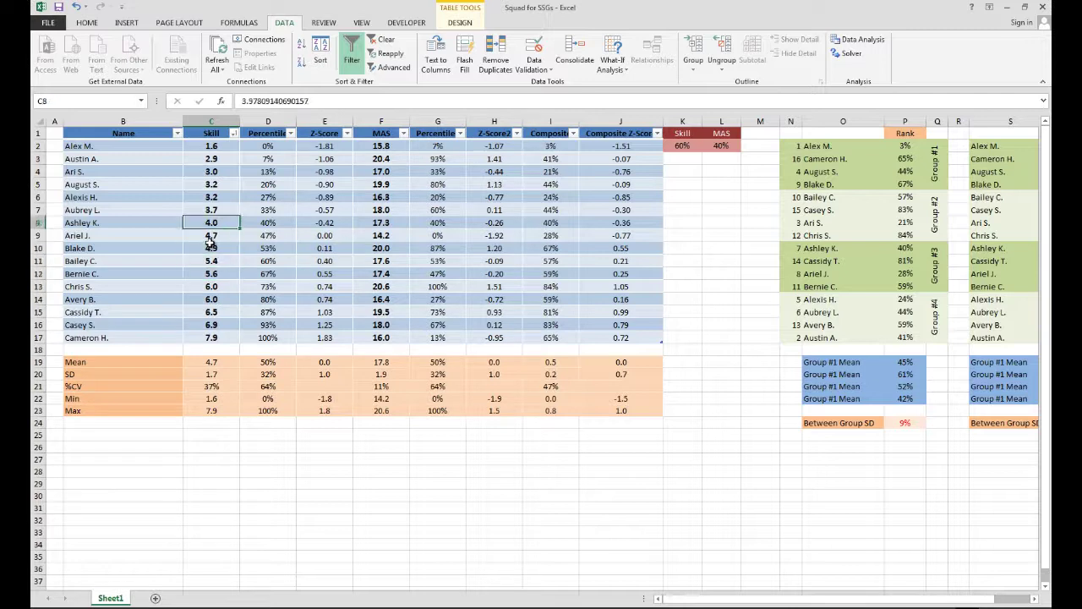
{"action": "key", "text": "Down"}
{"action": "key", "text": "Down"}
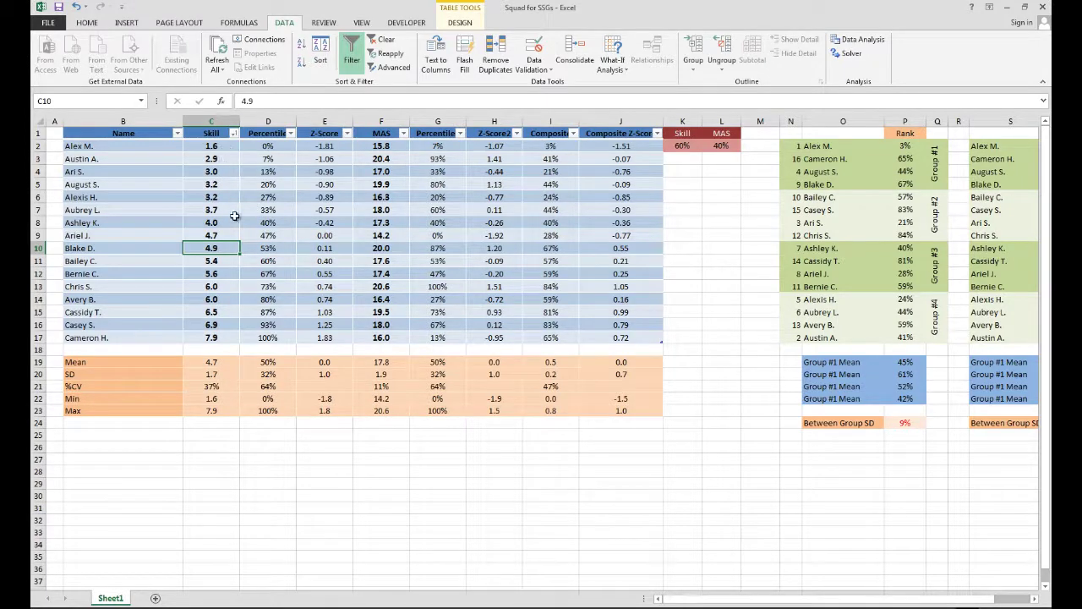
Step: Try a Skill score of 5.5 in C11 and compare its effect on the percentile and Z-score in that row
{"action": "left_click", "coordinate": [217, 261]}
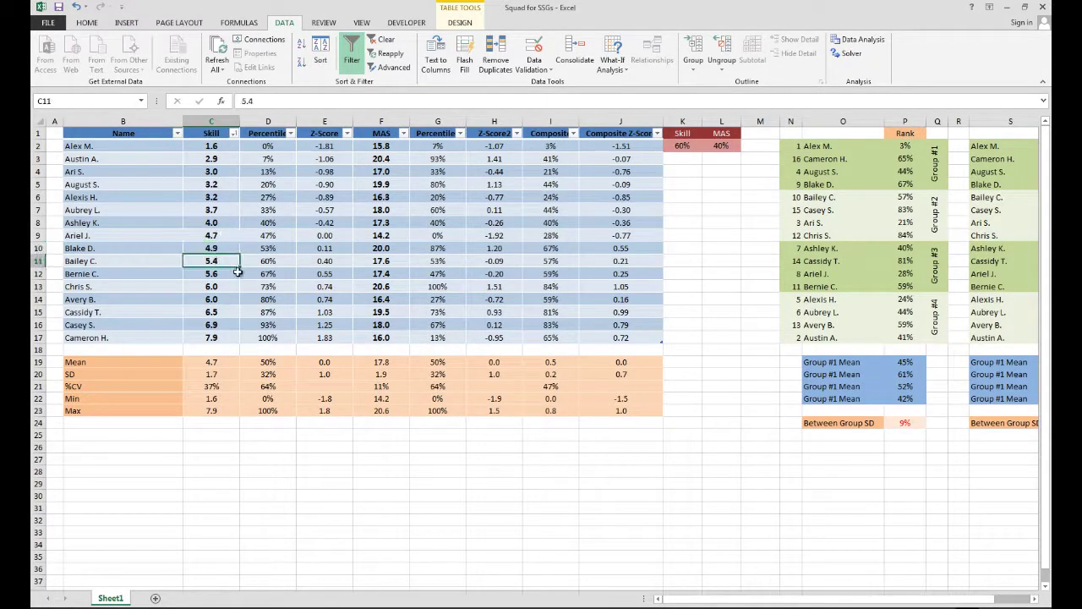
{"action": "left_click", "coordinate": [263, 101]}
{"action": "key", "text": "BackSpace"}
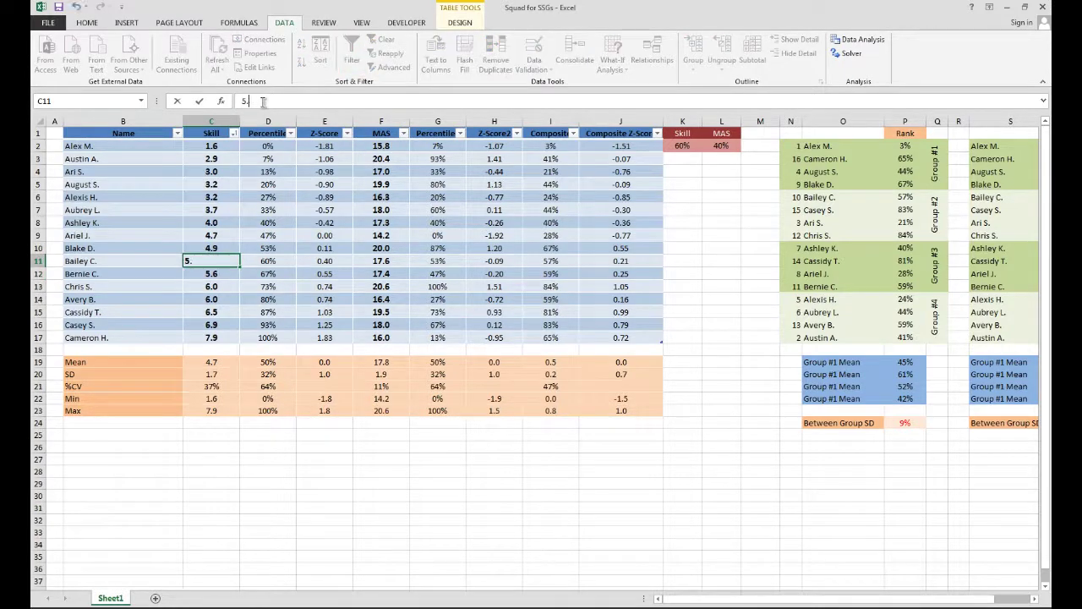
{"action": "type", "text": "5"}
{"action": "key", "text": "Return"}
{"action": "key", "text": "Up"}
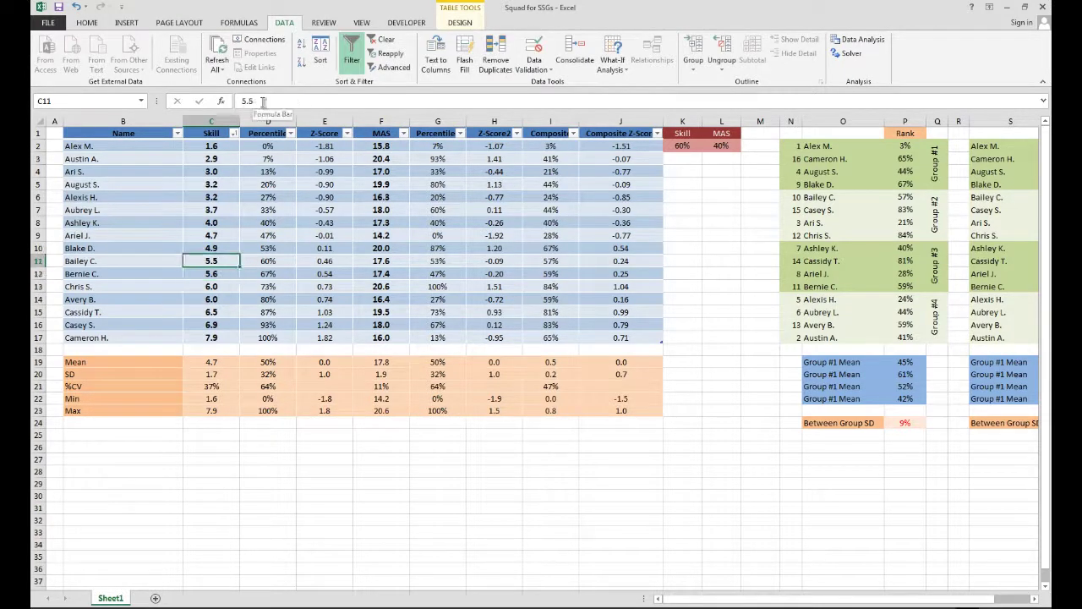
{"action": "key", "text": "Right"}
{"action": "key", "text": "Right"}
{"action": "key", "text": "Left"}
{"action": "key", "text": "Left"}
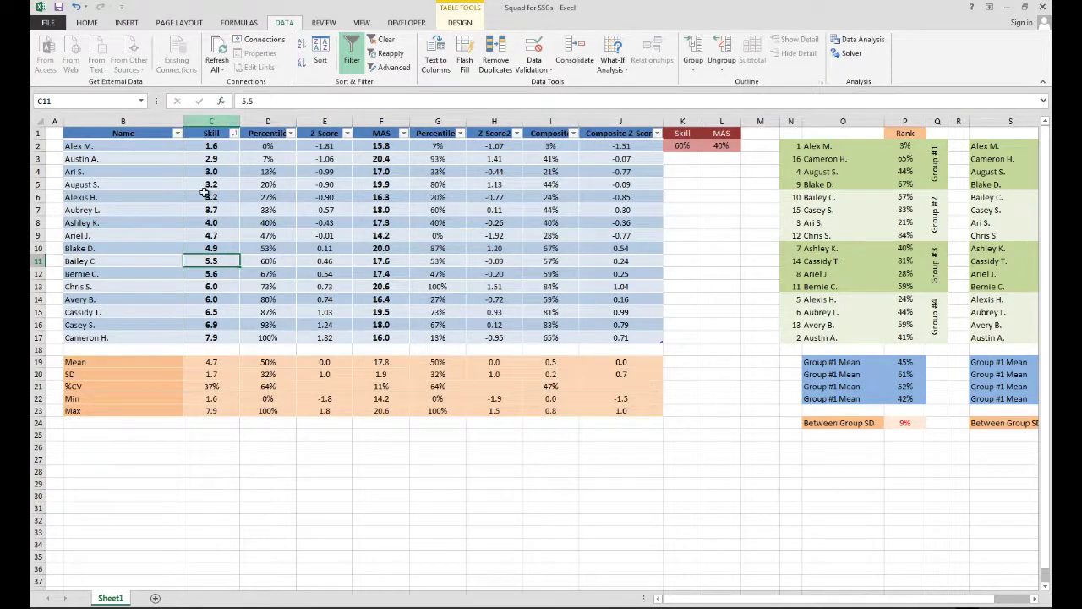
Step: Undo and redo the C11 score change repeatedly to compare its effect on the Z-scores, ending with the change undone
{"action": "left_click", "coordinate": [267, 101]}
{"action": "key", "text": "Escape"}
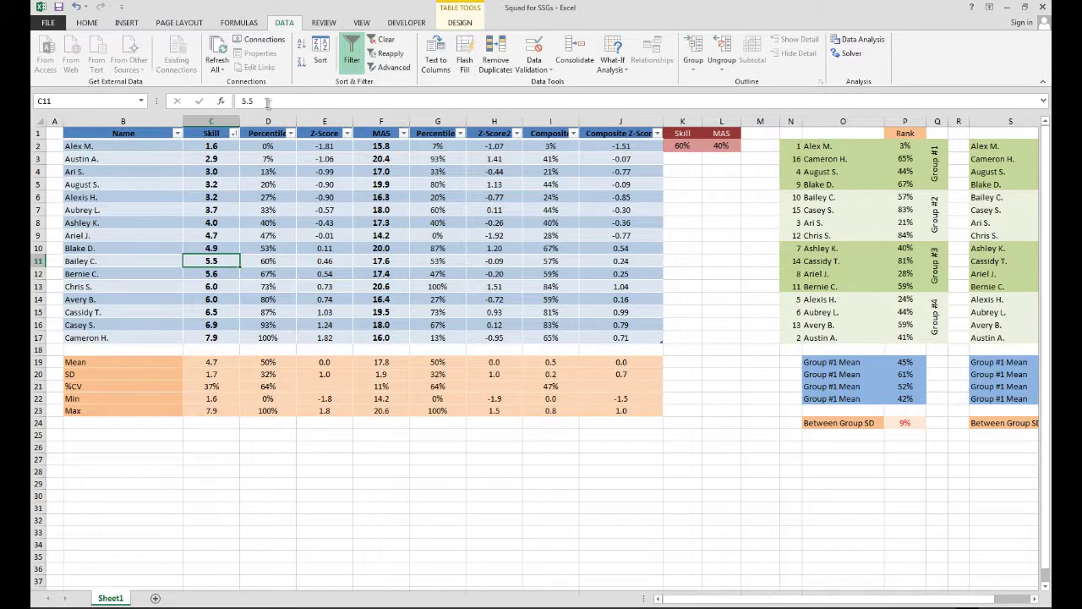
{"action": "key", "text": "ctrl+z"}
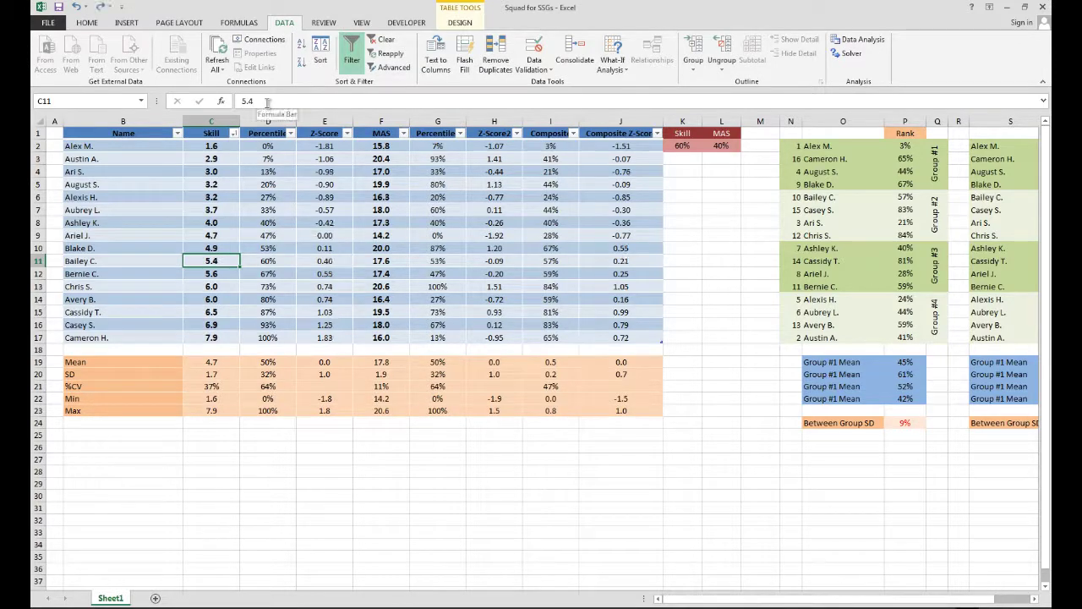
{"action": "key", "text": "ctrl+y"}
{"action": "key", "text": "ctrl+z"}
{"action": "key", "text": "ctrl+y"}
{"action": "key", "text": "ctrl+z"}
Step: Review the Skill percentile formulas in D10 and D2 and the STANDARDIZE formula in E2 with its referenced cells
{"action": "left_click", "coordinate": [250, 244]}
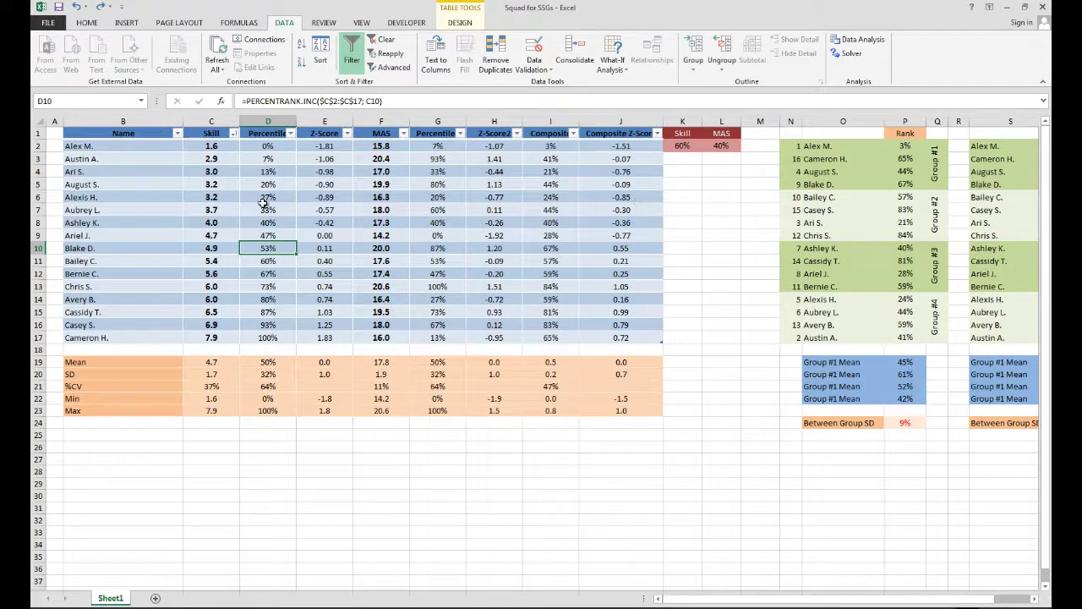
{"action": "left_click", "coordinate": [389, 160]}
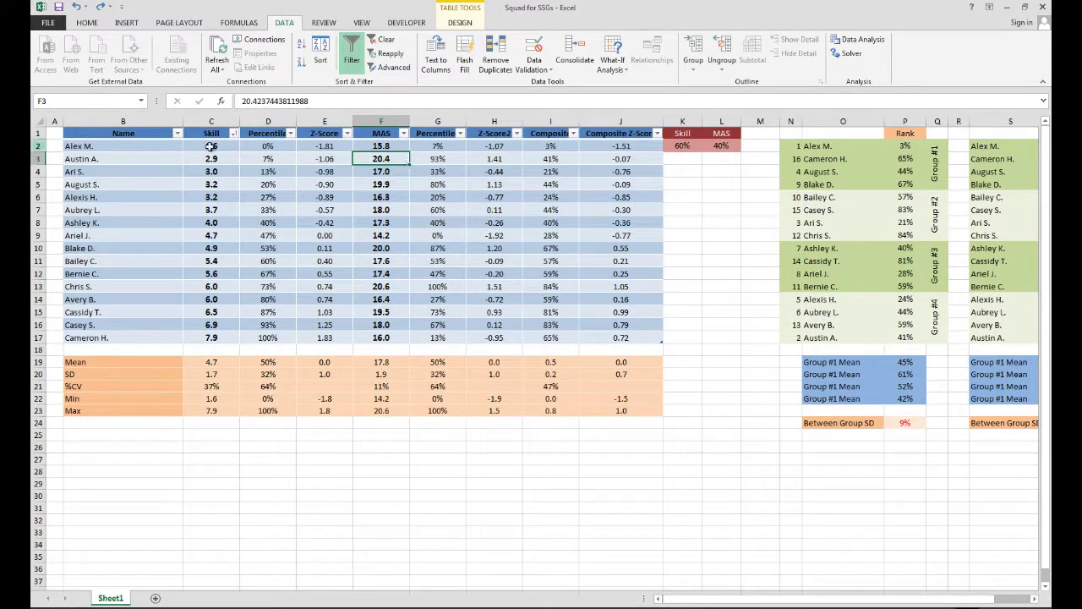
{"action": "left_click", "coordinate": [273, 147]}
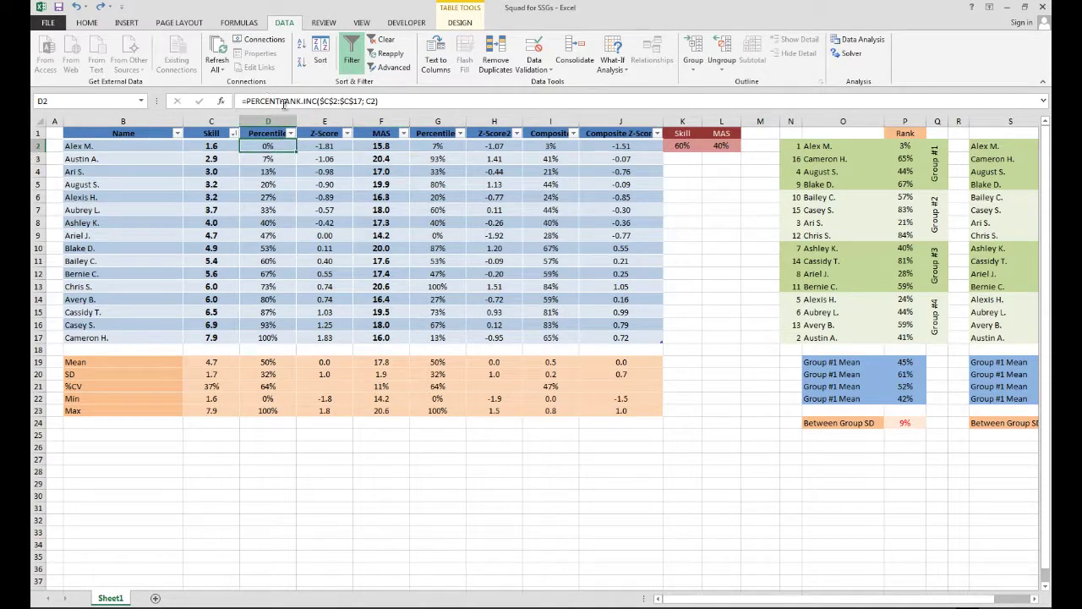
{"action": "left_click", "coordinate": [314, 145]}
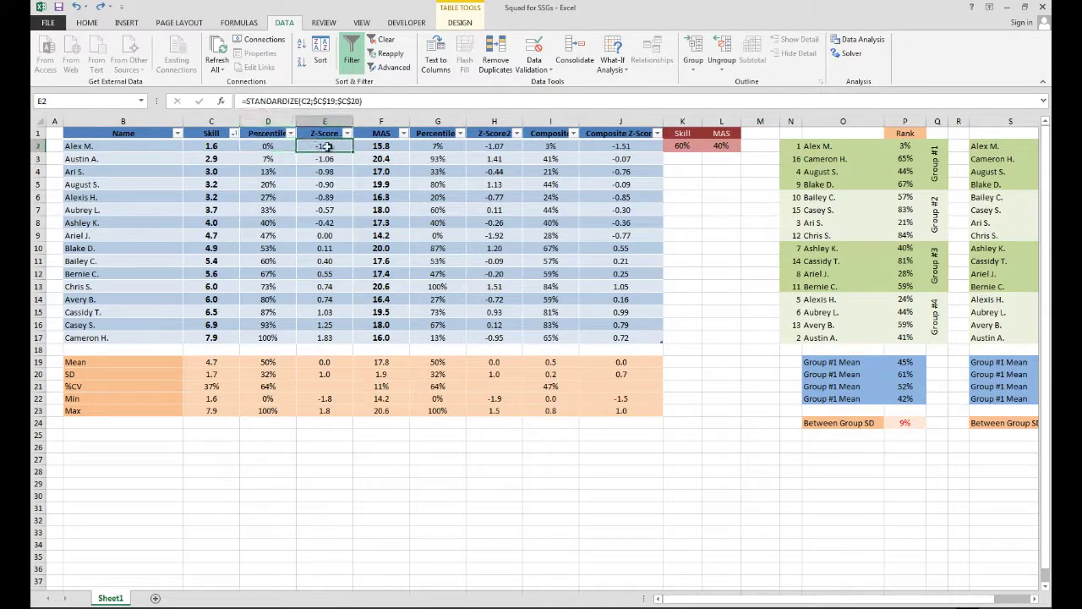
{"action": "left_click", "coordinate": [320, 101]}
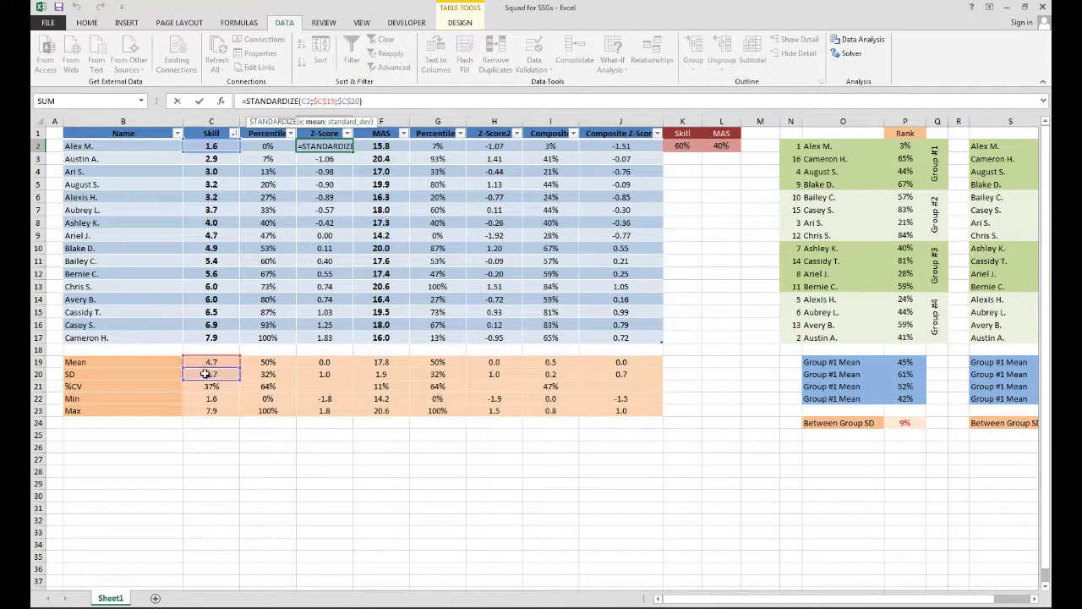
{"action": "key", "text": "ctrl+Return"}
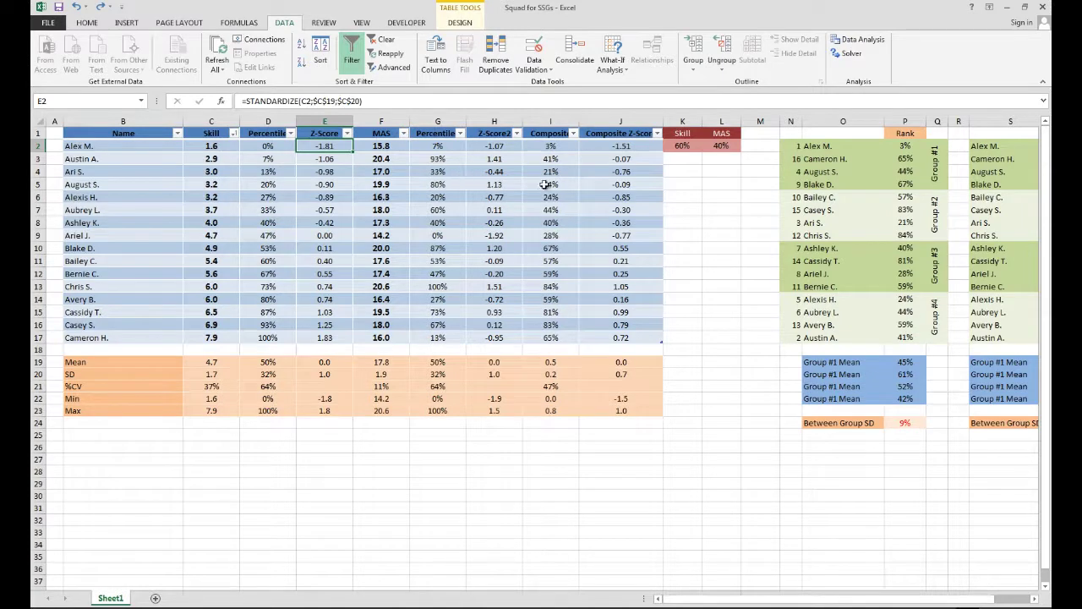
Step: Examine the Composite formula in I2 and the Skill and MAS weights in K2 and L2
{"action": "left_click", "coordinate": [534, 150]}
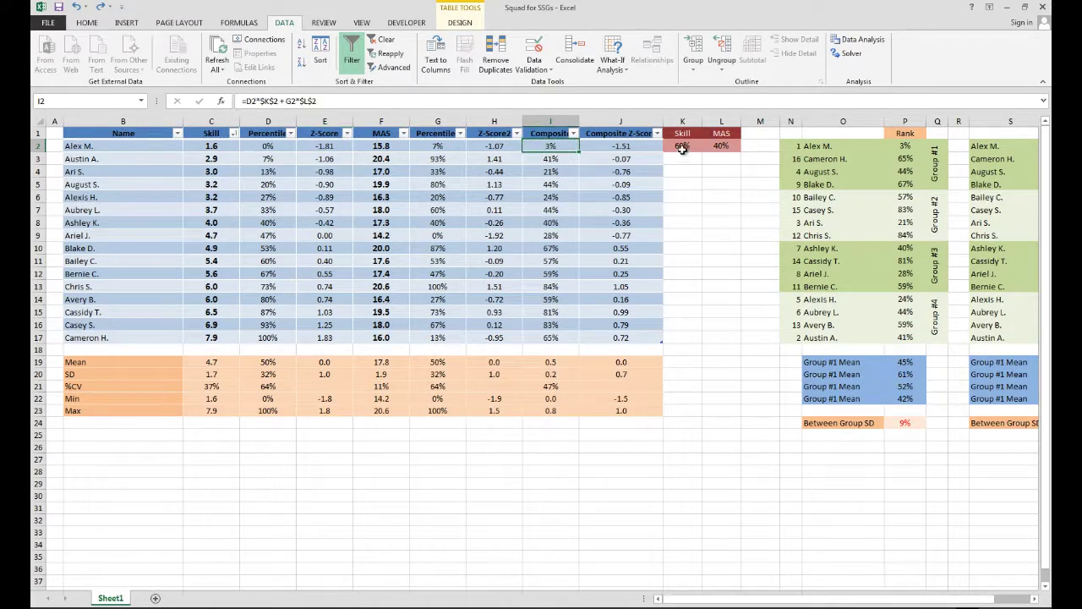
{"action": "left_click_drag", "start_coordinate": [681, 147], "coordinate": [720, 145]}
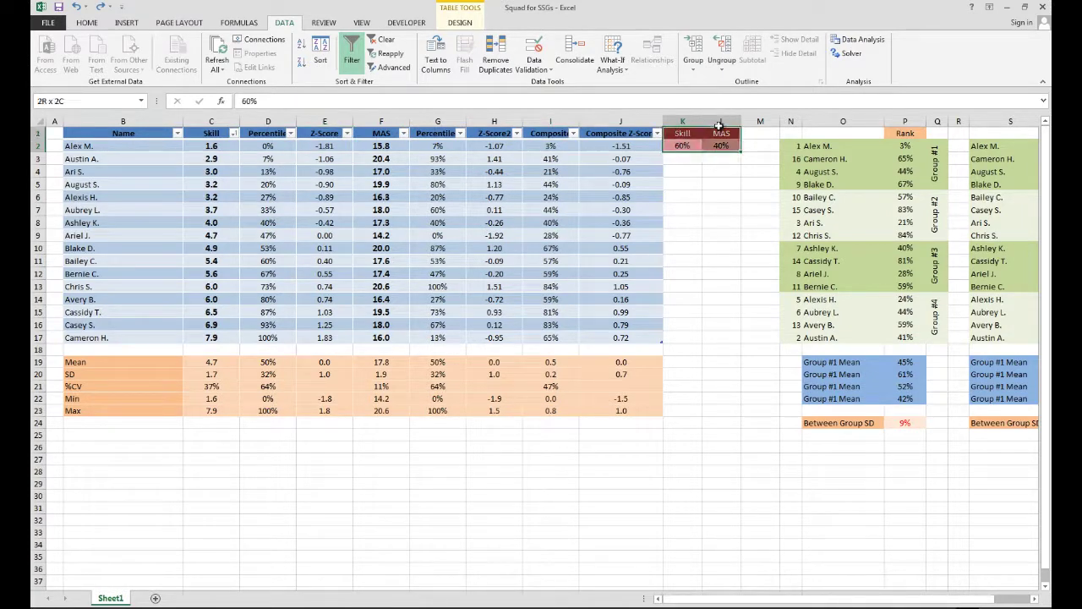
{"action": "left_click", "coordinate": [697, 183]}
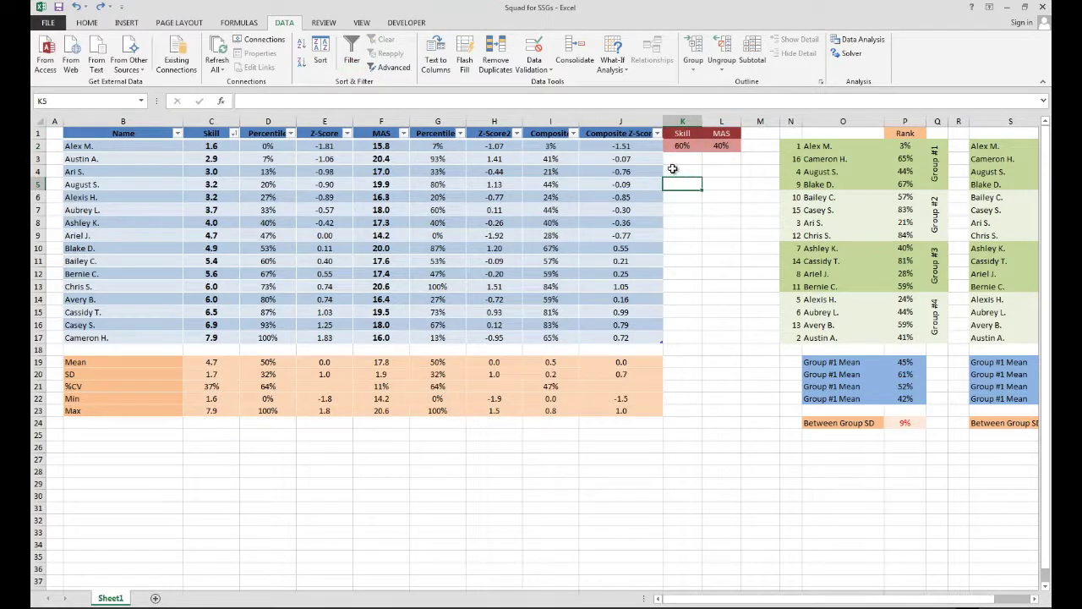
{"action": "left_click", "coordinate": [672, 169]}
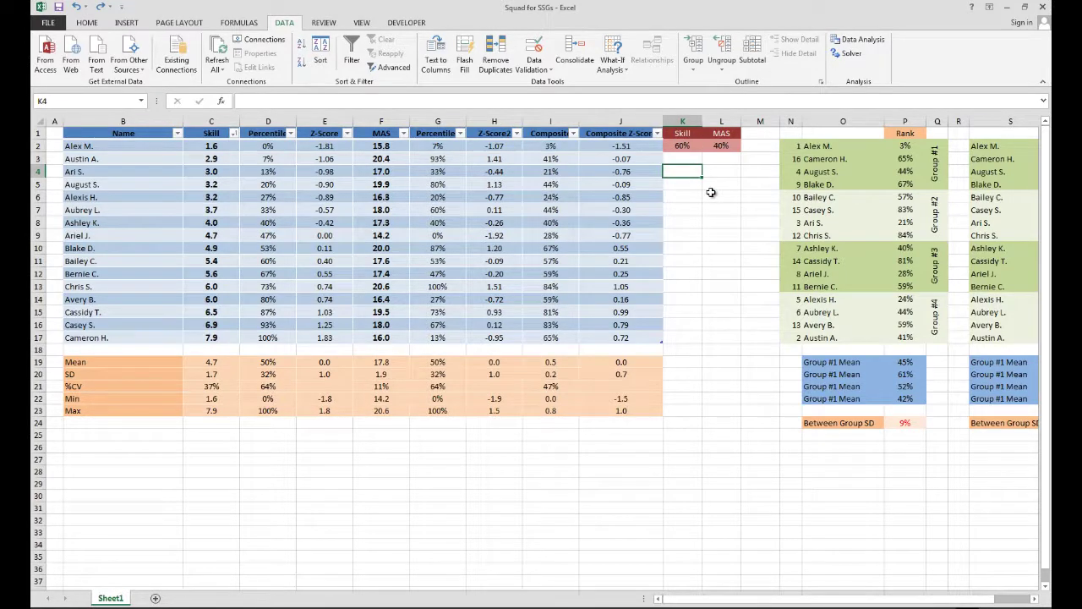
{"action": "key", "text": "Up"}
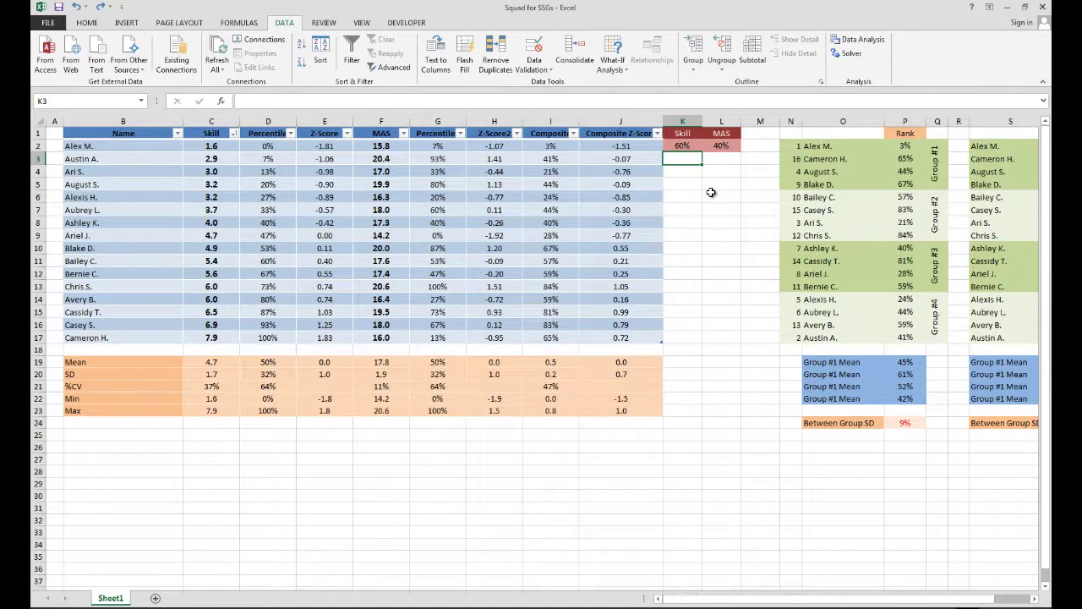
{"action": "key", "text": "Up"}
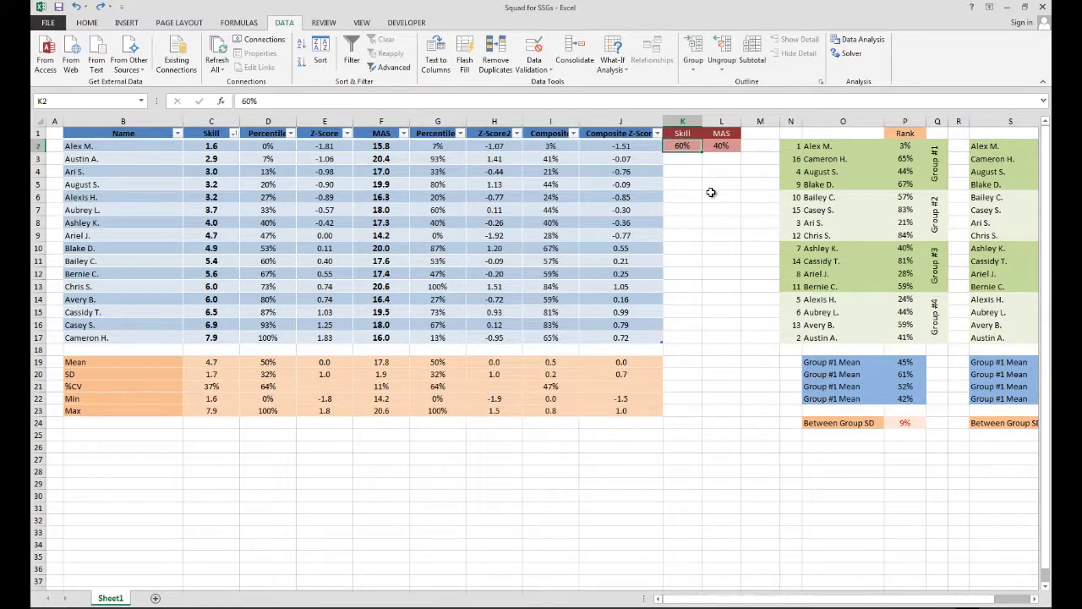
{"action": "key", "text": "Right"}
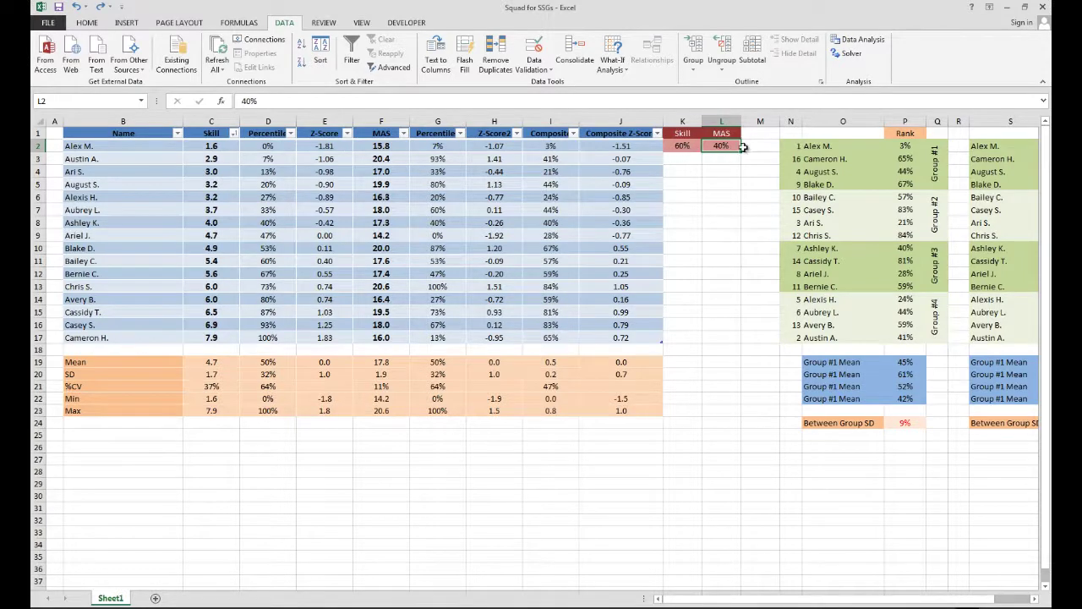
Step: Set the Skill weight in K2 to 70% and the MAS weight in L2 to 30%, and sort the table by Composite, smallest to largest
{"action": "left_click", "coordinate": [684, 146]}
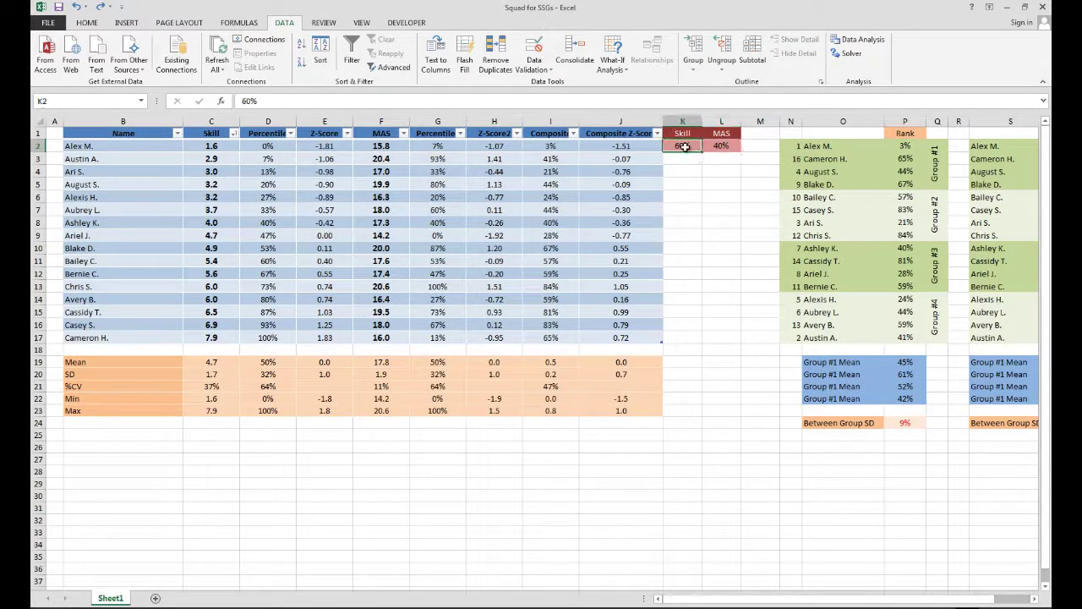
{"action": "type", "text": "70"}
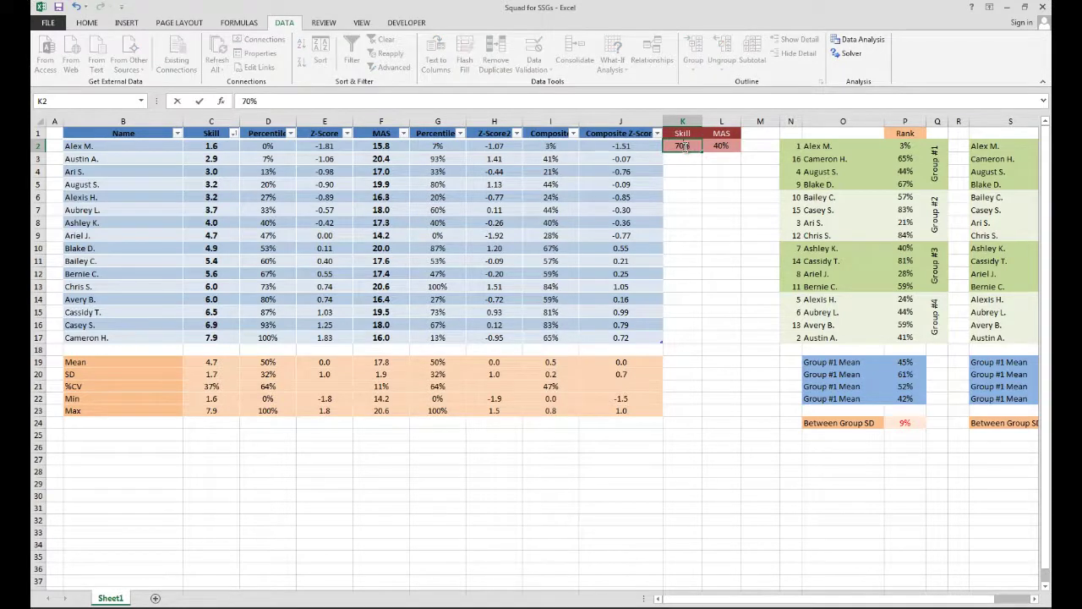
{"action": "key", "text": "Tab"}
{"action": "type", "text": "30"}
{"action": "key", "text": "ctrl+Return"}
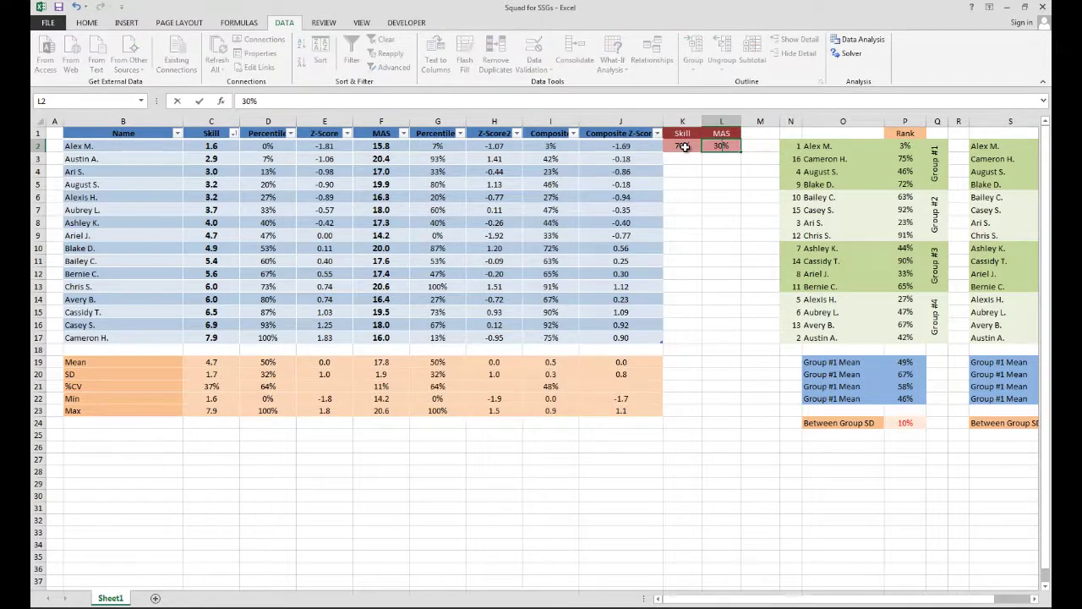
{"action": "key", "text": "Return"}
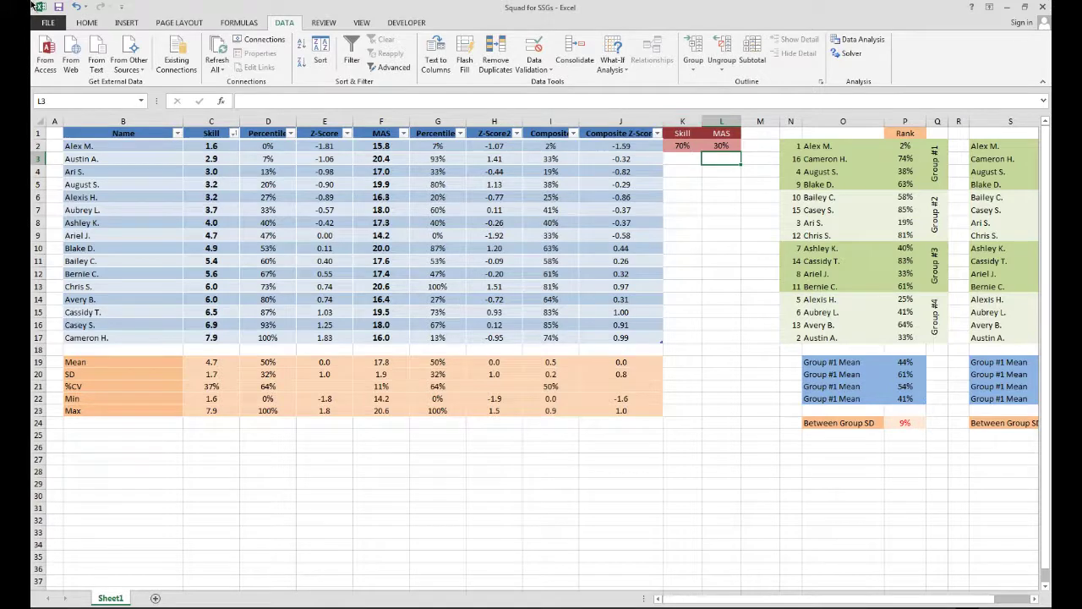
{"action": "left_click", "coordinate": [573, 137]}
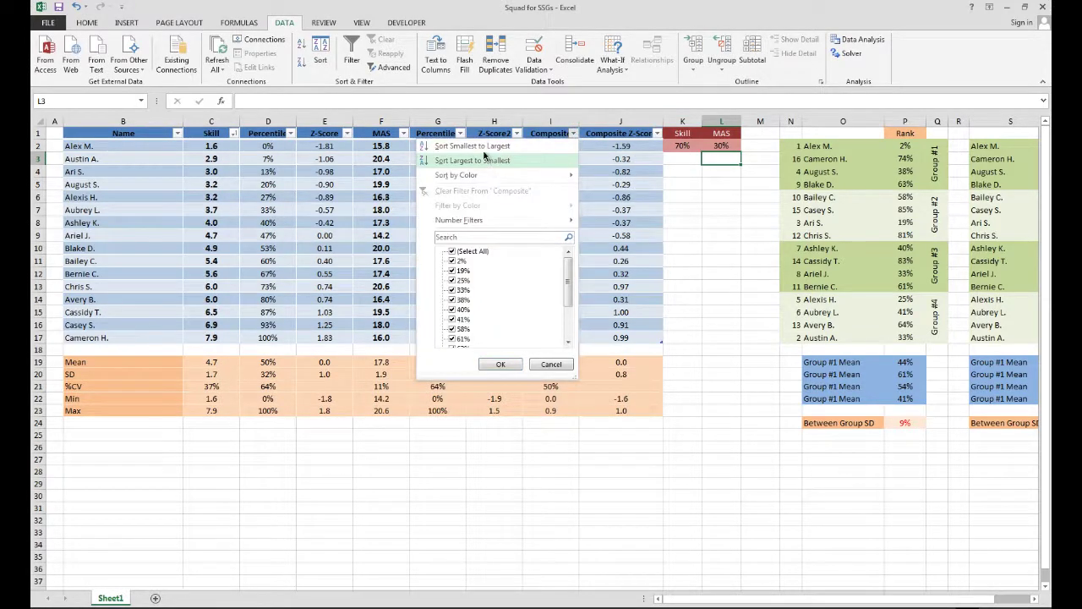
{"action": "left_click", "coordinate": [487, 148]}
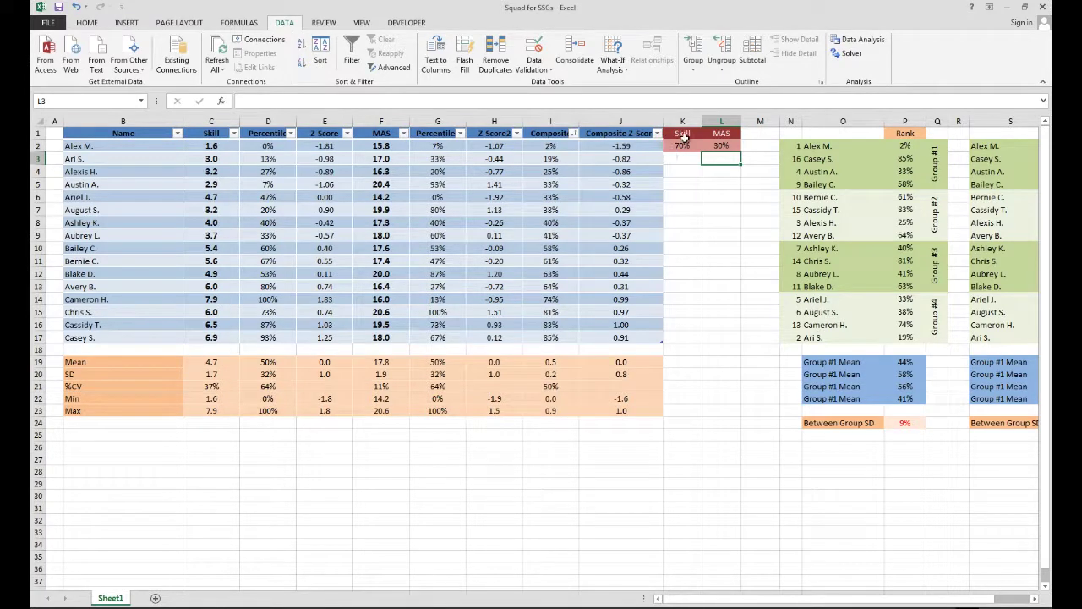
Step: Inspect the Composite formula in I2 with its referenced cells and the Composite Z-Score formula in J2
{"action": "left_click", "coordinate": [545, 148]}
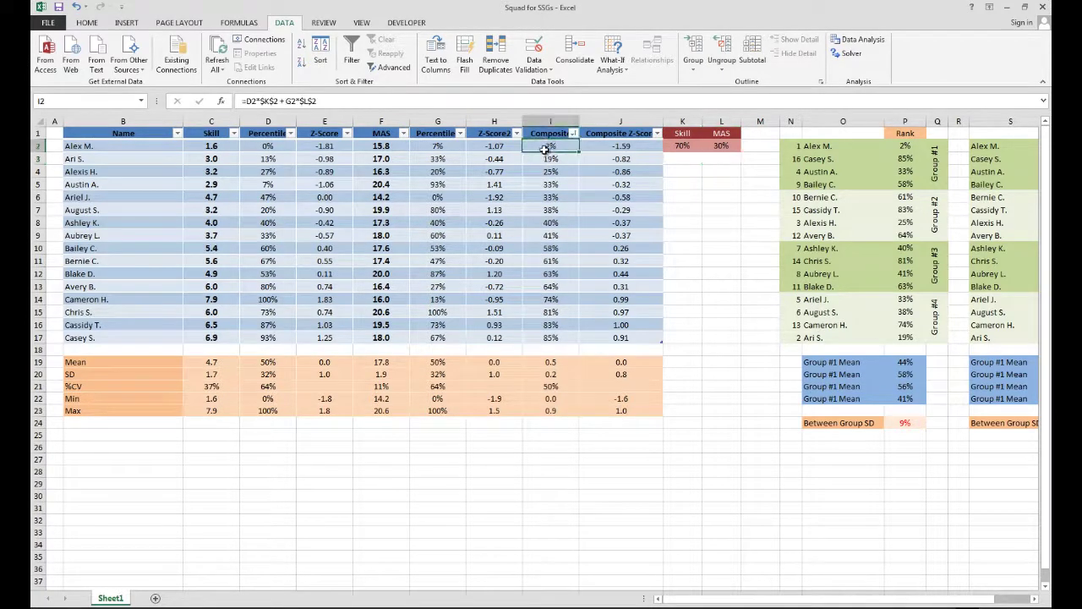
{"action": "left_click", "coordinate": [326, 102]}
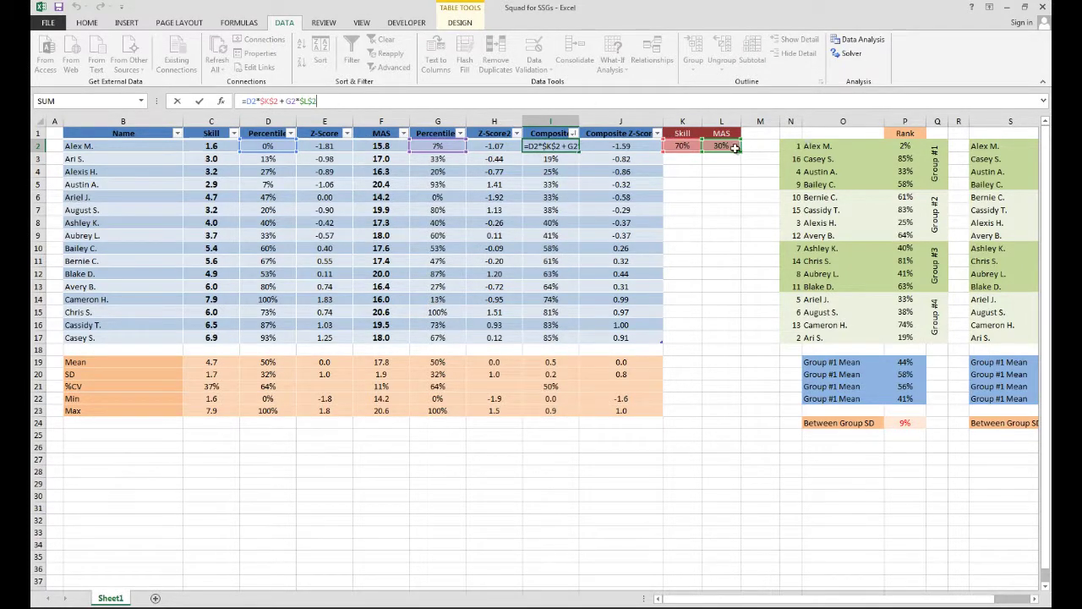
{"action": "key", "text": "ctrl+Return"}
{"action": "key", "text": "Right"}
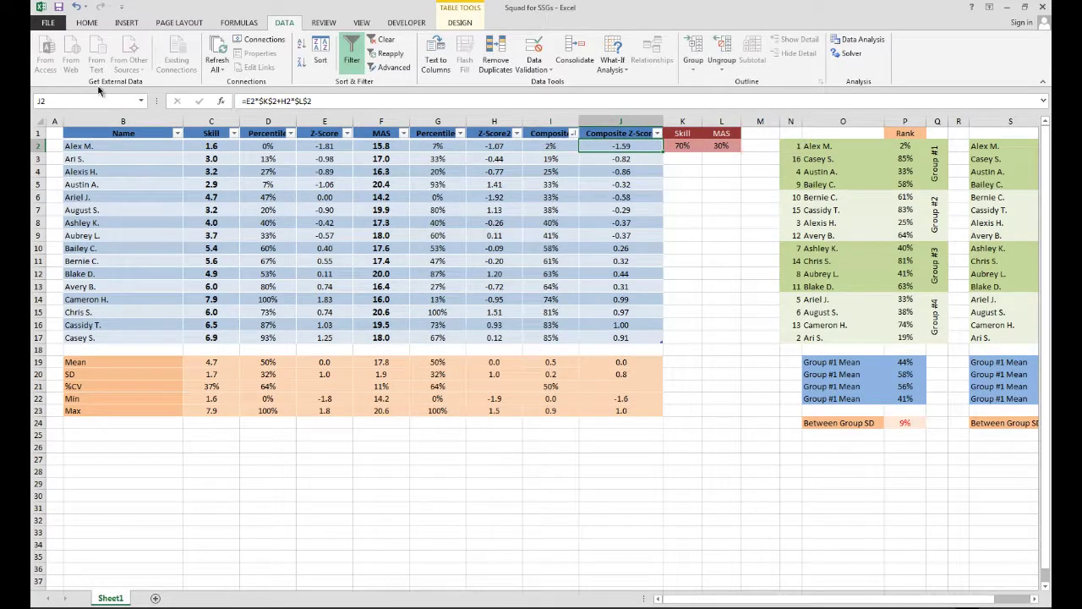
Step: Check the cells referenced by the Composite Z-Score formula in J2 and sort the table by Composite Z-Score, smallest to largest
{"action": "left_click", "coordinate": [329, 100]}
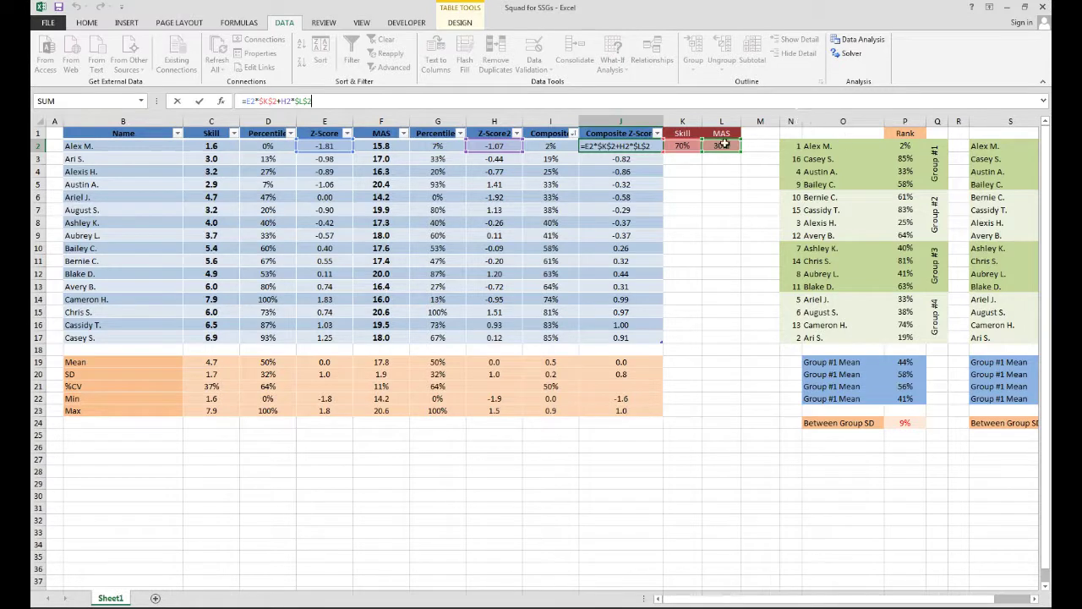
{"action": "key", "text": "ctrl+Return"}
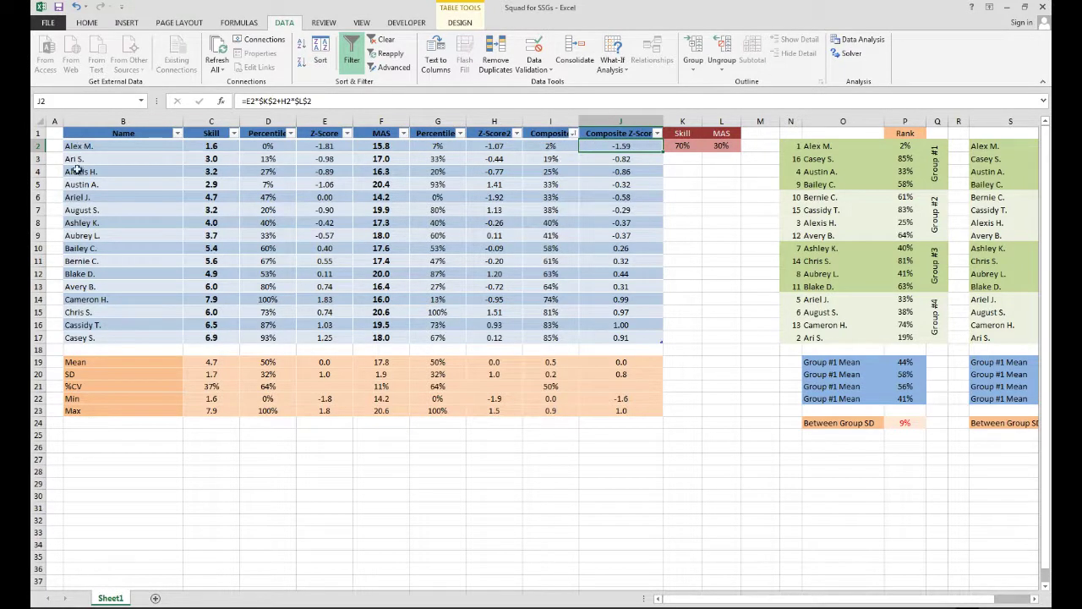
{"action": "left_click", "coordinate": [657, 133]}
{"action": "left_click", "coordinate": [594, 147]}
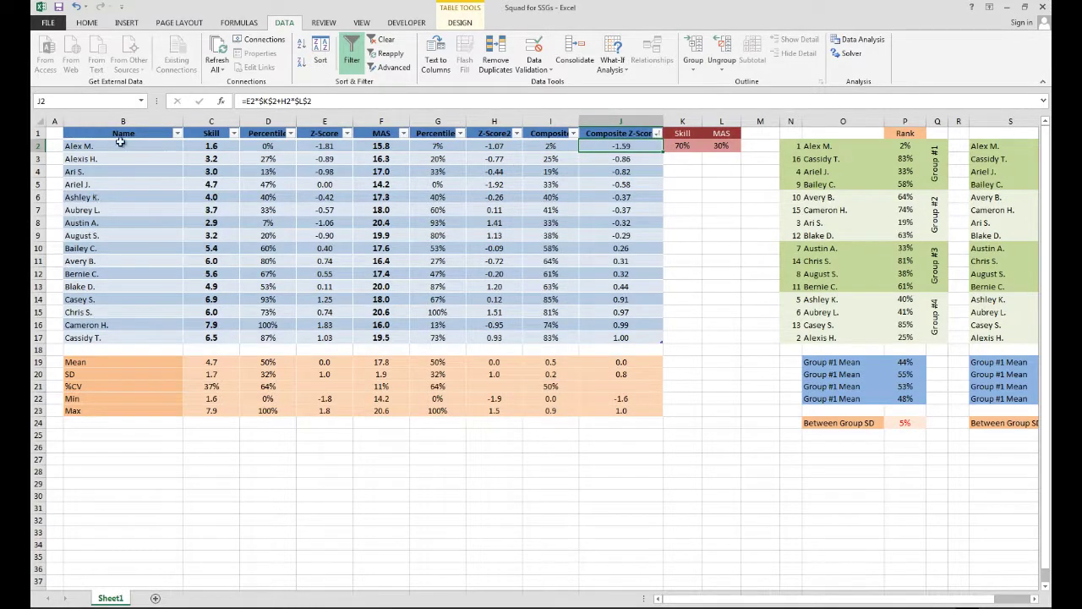
Step: Re-sort the table by Composite, smallest to largest, in place of the Composite Z-Score order
{"action": "left_click", "coordinate": [573, 134]}
{"action": "left_click", "coordinate": [521, 146]}
{"action": "left_click", "coordinate": [755, 247]}
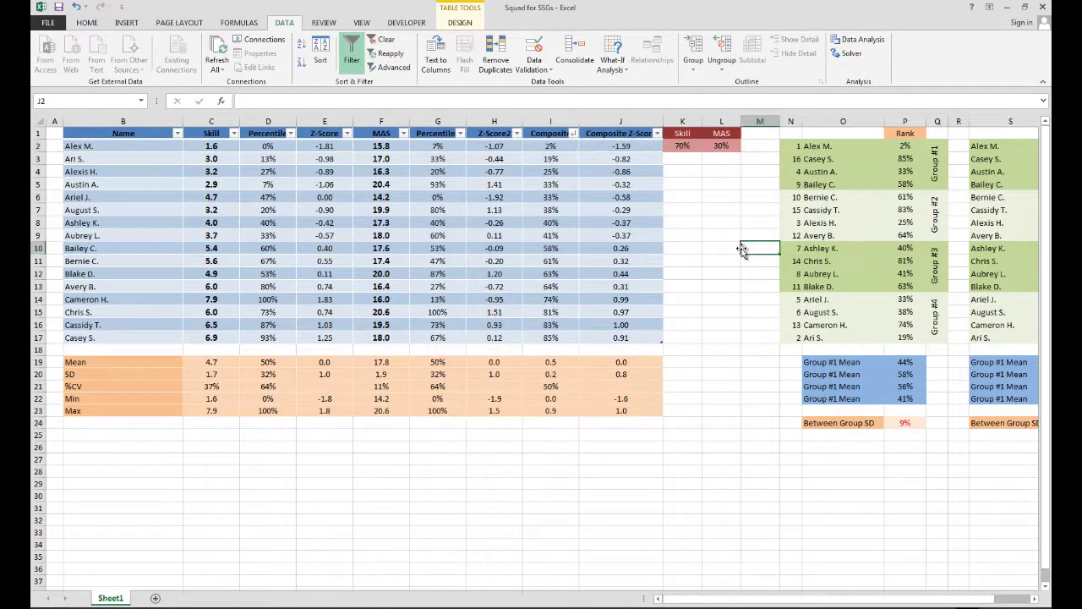
{"action": "scroll", "coordinate": [631, 364], "scroll_direction": "down", "scroll_amount": 1}
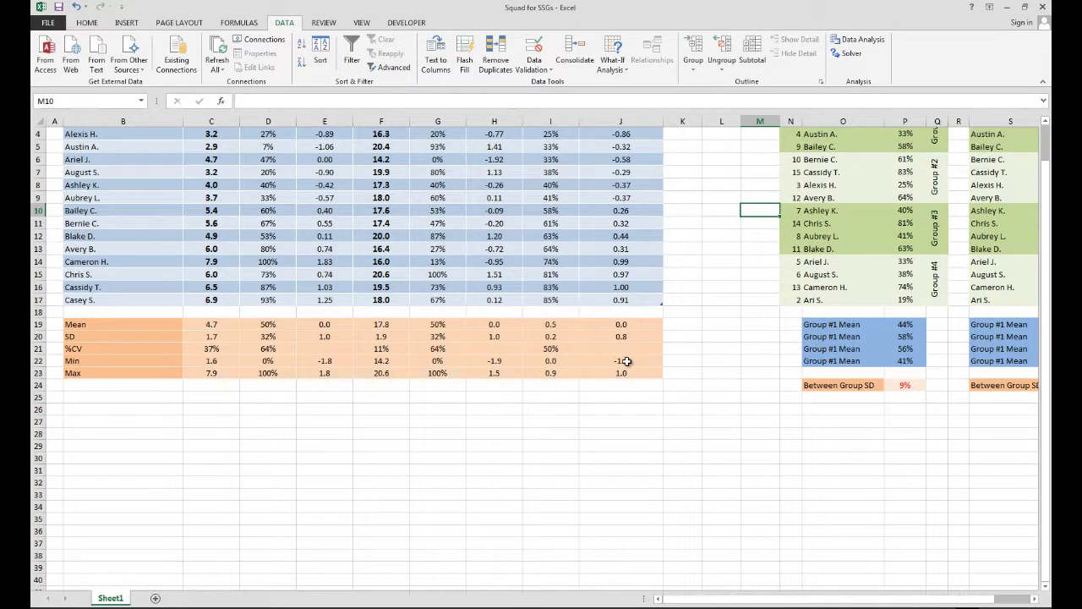
{"action": "scroll", "coordinate": [625, 363], "scroll_direction": "up", "scroll_amount": 1}
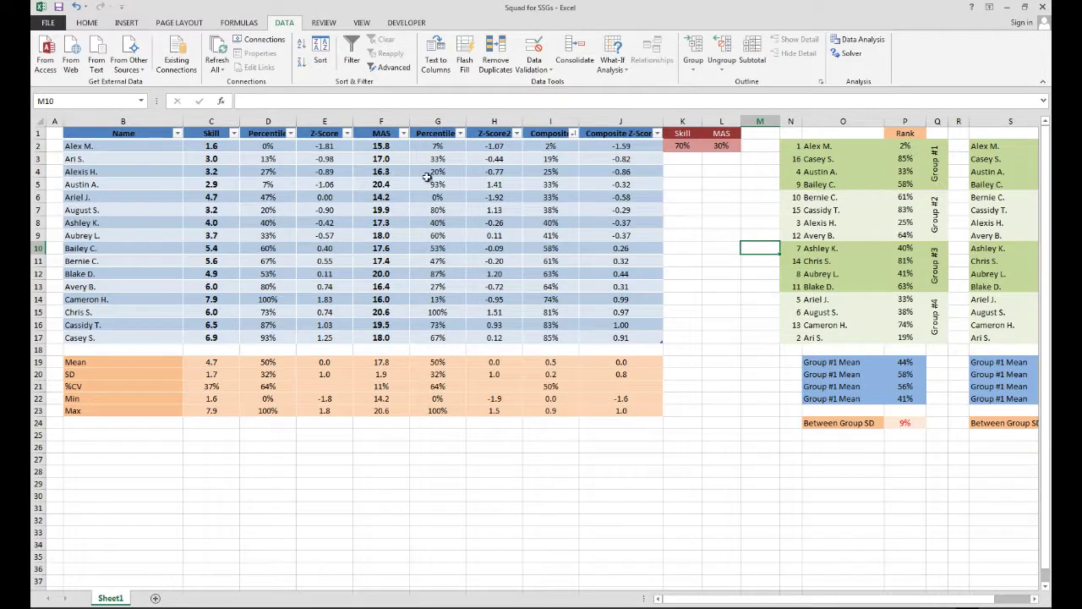
{"action": "left_click", "coordinate": [574, 134]}
{"action": "left_click", "coordinate": [518, 149]}
Step: Examine the AVERAGE formulas of the four group means in P19:P22 and the STDEV.S formula for Between Group SD in P24
{"action": "left_click_drag", "start_coordinate": [822, 603], "coordinate": [845, 602]}
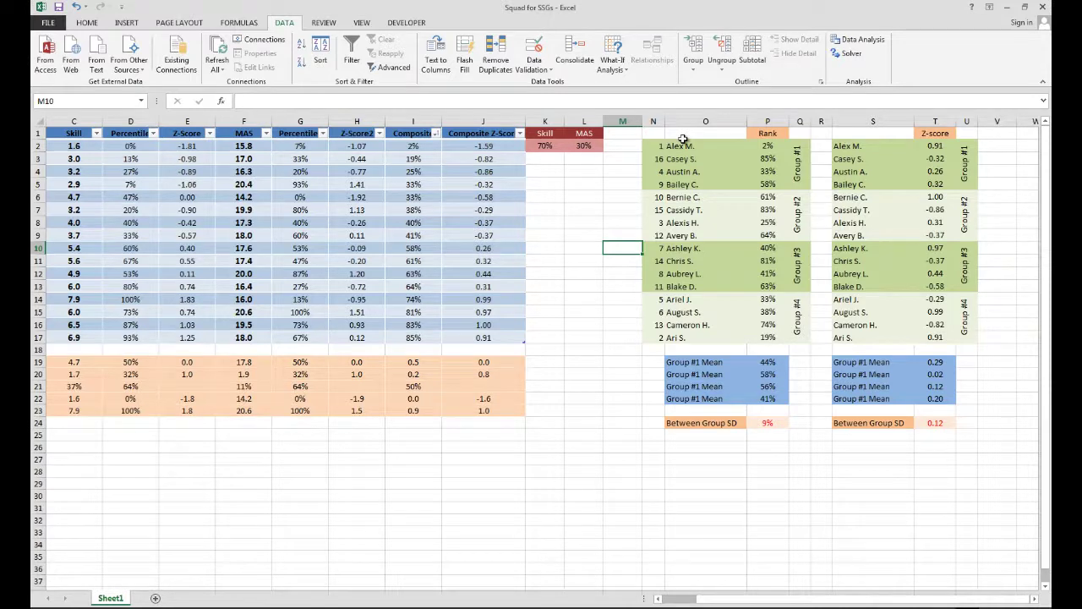
{"action": "left_click", "coordinate": [761, 362]}
{"action": "left_click", "coordinate": [766, 374]}
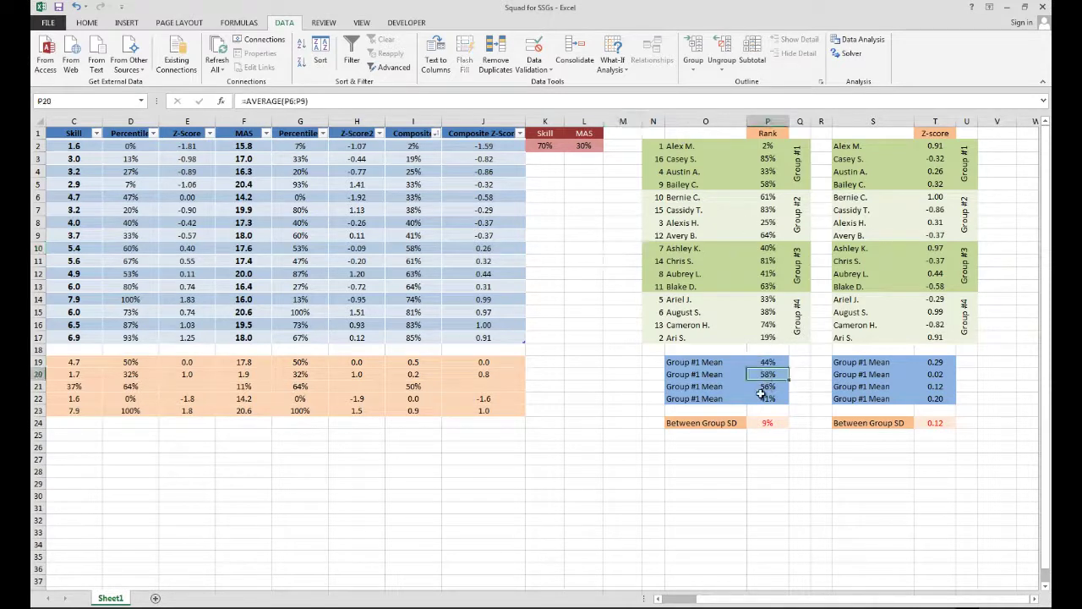
{"action": "left_click", "coordinate": [761, 387]}
{"action": "left_click", "coordinate": [765, 398]}
{"action": "left_click", "coordinate": [760, 361]}
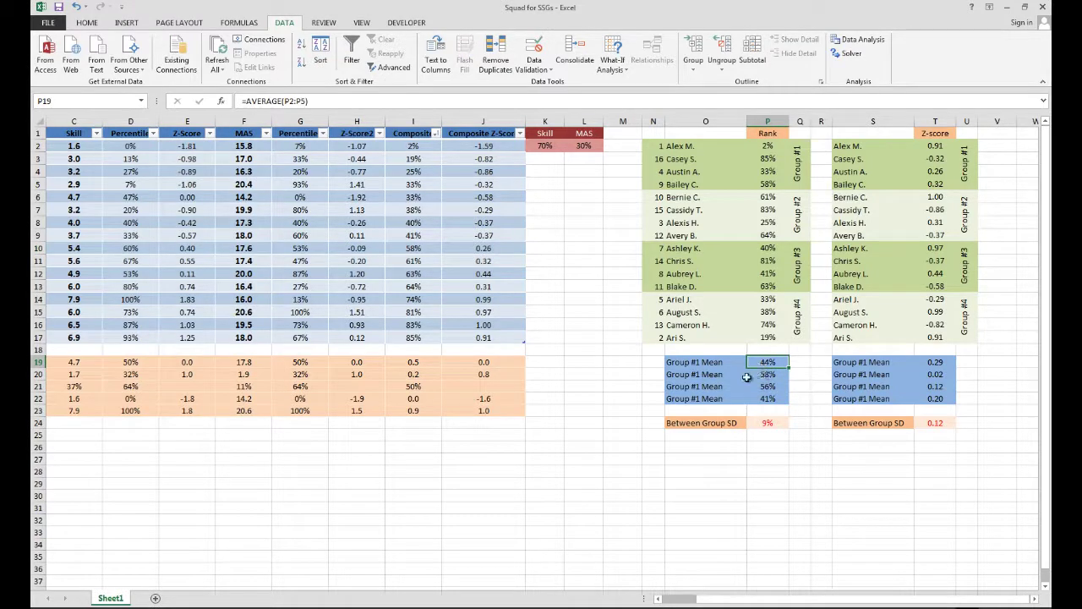
{"action": "left_click", "coordinate": [767, 423]}
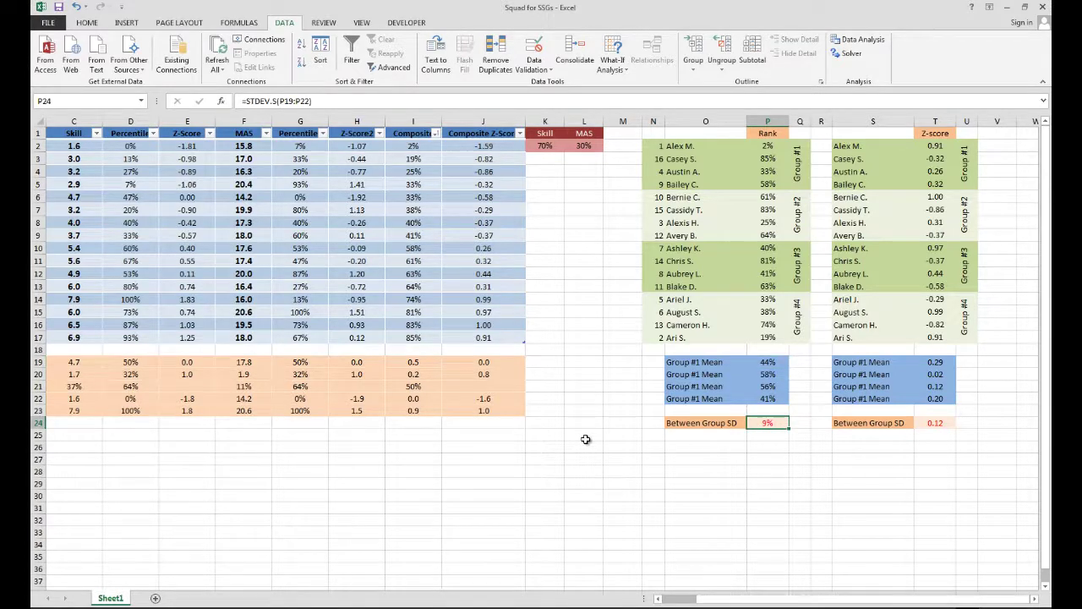
Step: Compare the Rank values of Groups #1 and #2 with their means in P19 and P20 and the Between Group SD in P24
{"action": "left_click", "coordinate": [763, 357]}
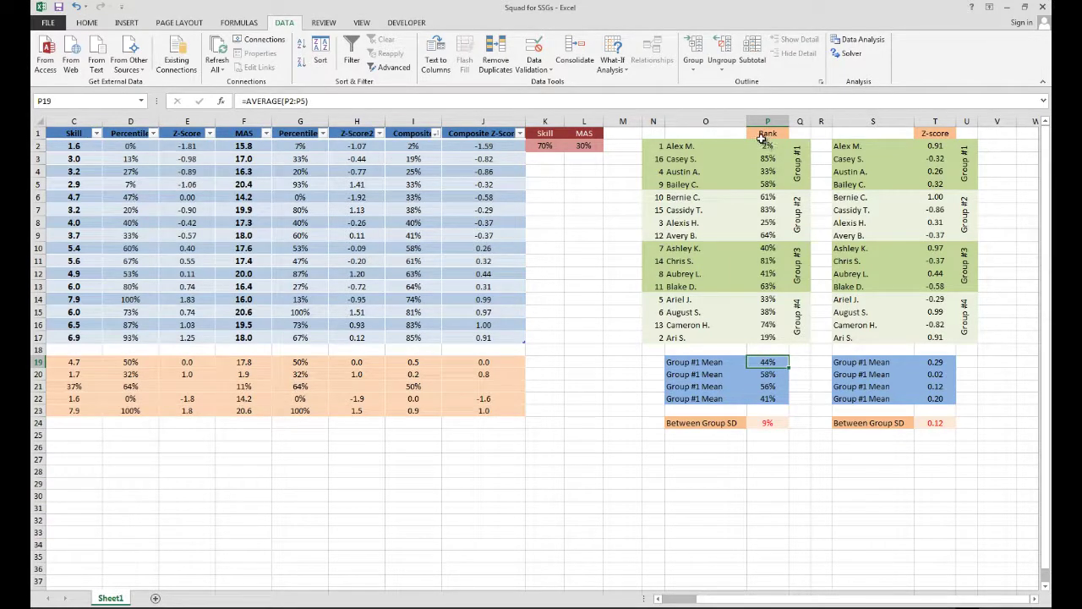
{"action": "left_click_drag", "start_coordinate": [767, 146], "coordinate": [767, 235]}
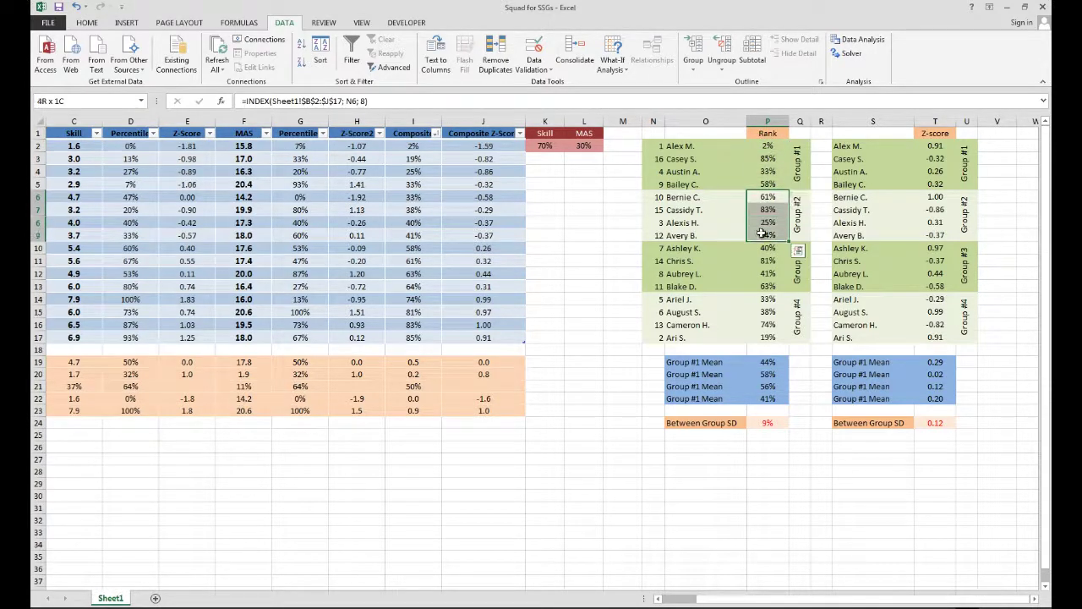
{"action": "left_click", "coordinate": [768, 362]}
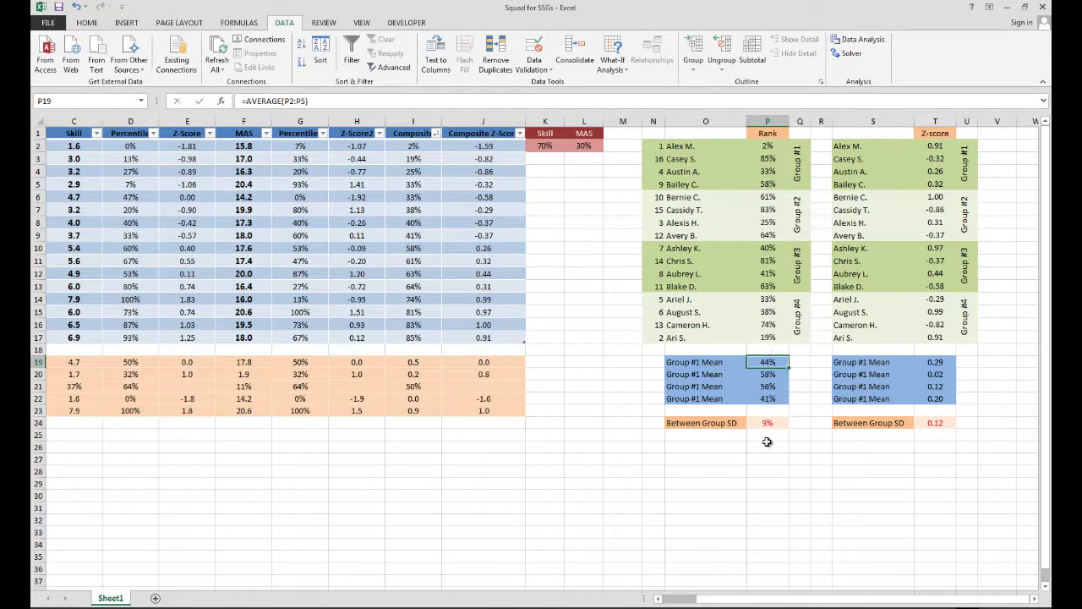
{"action": "left_click", "coordinate": [766, 374]}
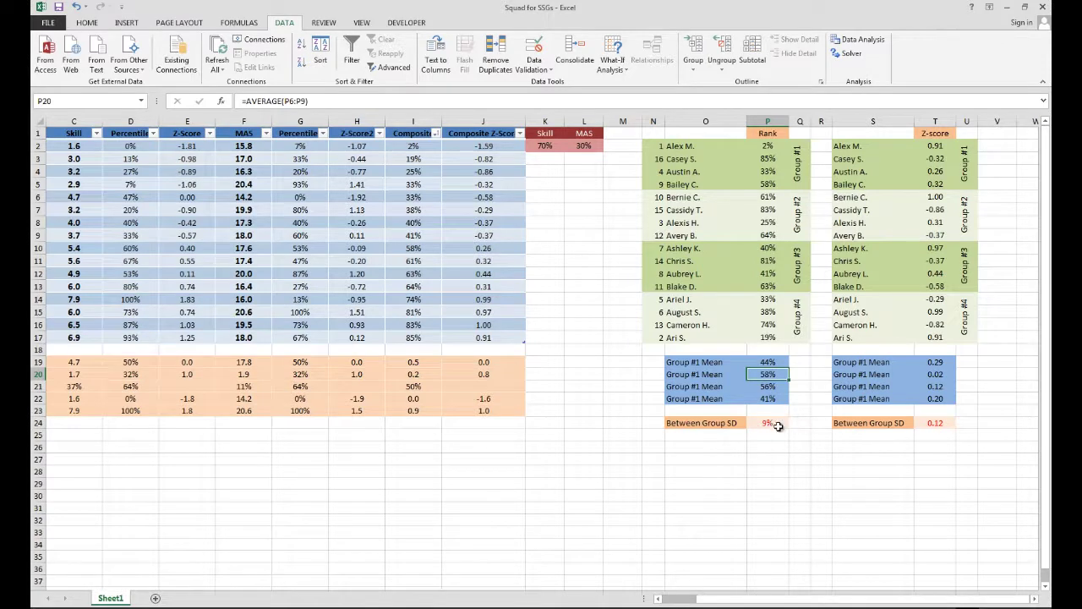
{"action": "left_click", "coordinate": [776, 424]}
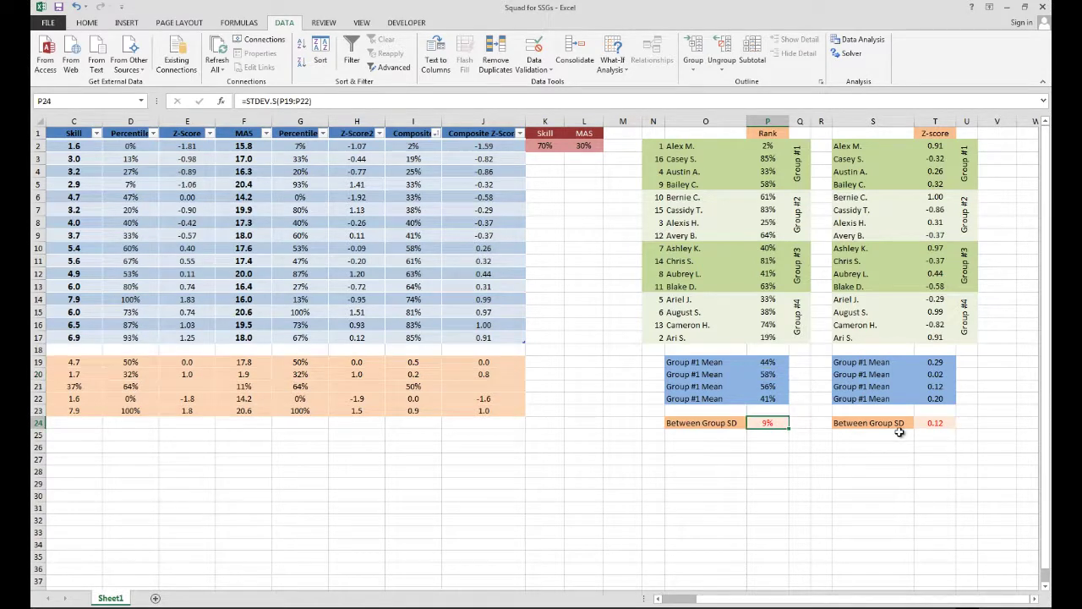
{"action": "left_click", "coordinate": [743, 468]}
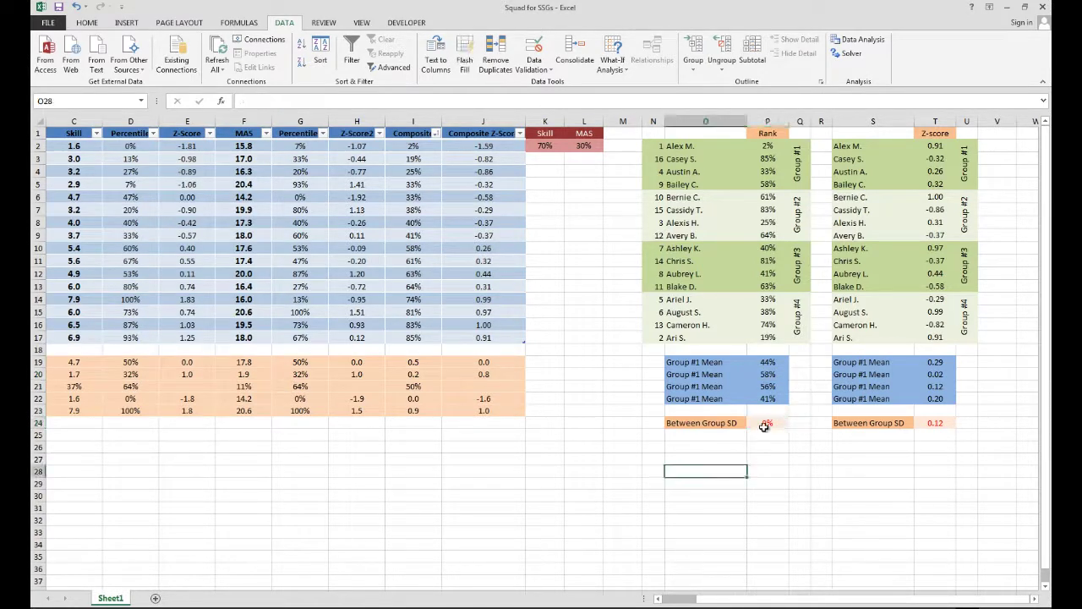
{"action": "left_click", "coordinate": [766, 446]}
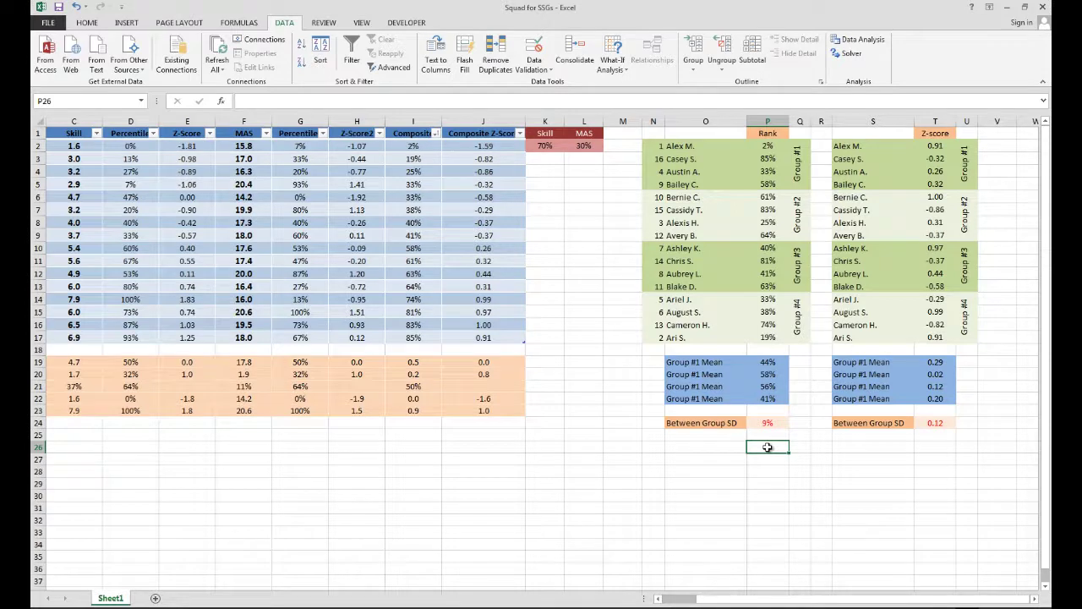
Step: Apply the smallest-to-largest Composite sort once more before renumbering the groups from N2
{"action": "left_click", "coordinate": [657, 147]}
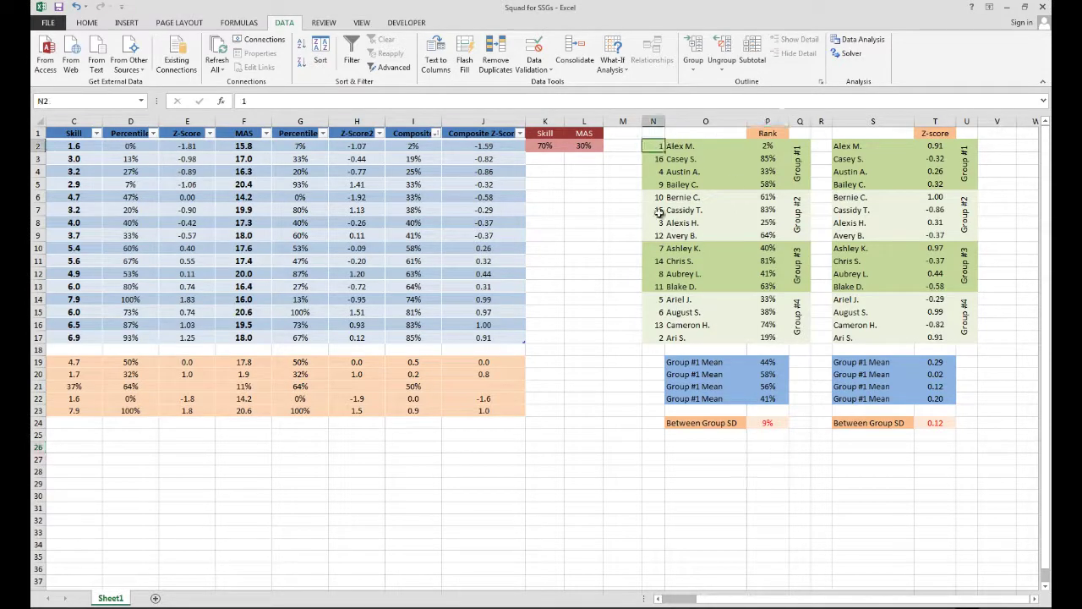
{"action": "left_click", "coordinate": [436, 134]}
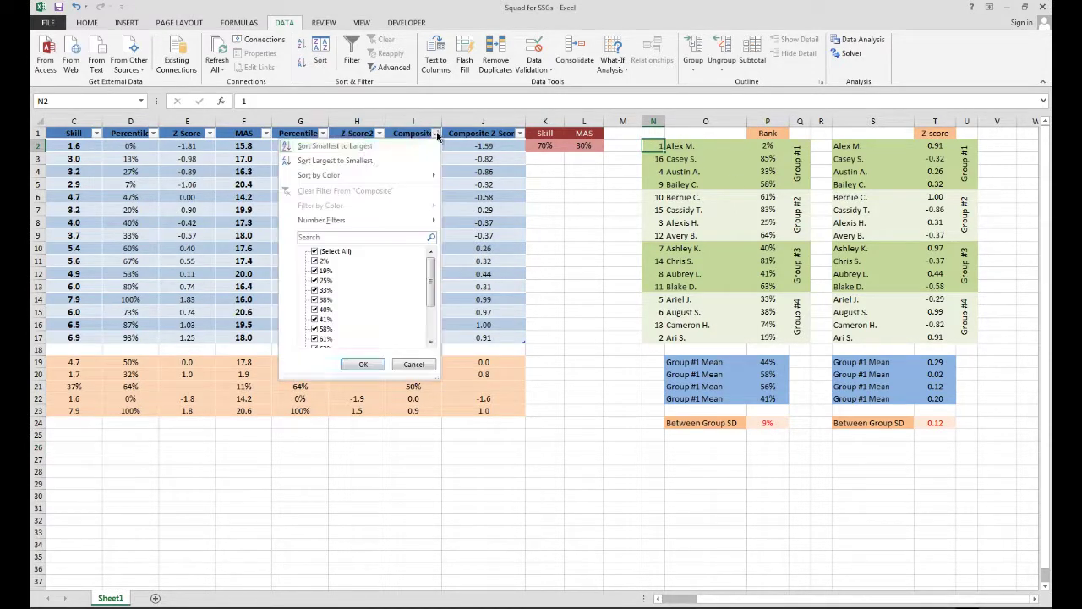
{"action": "left_click", "coordinate": [360, 147]}
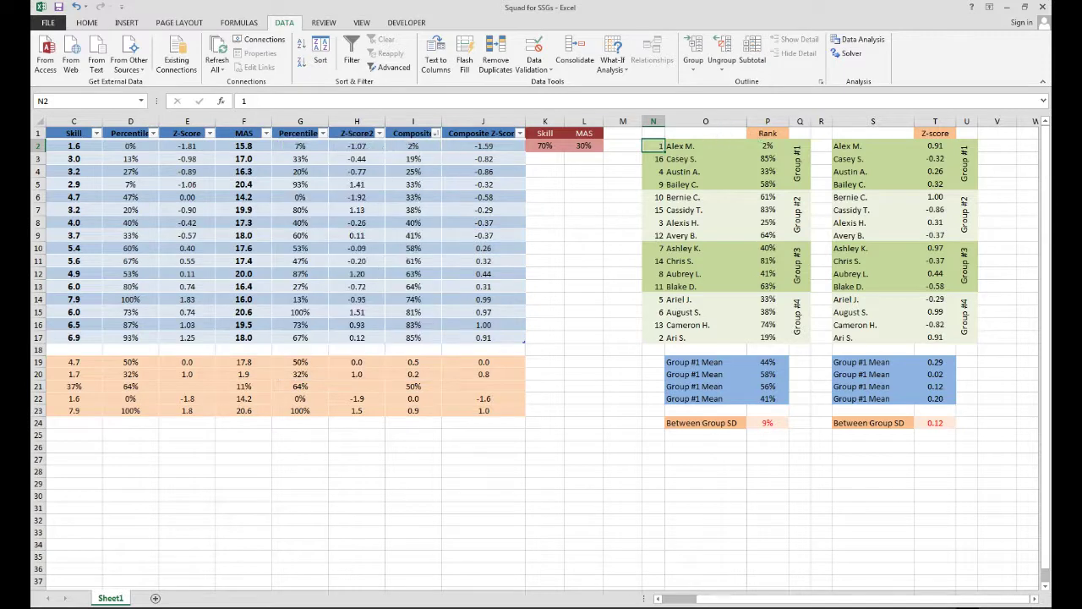
Step: Set the remaining Group #1 player positions in N3, N4 and N5 to 5, 9 and 13
{"action": "scroll", "coordinate": [903, 597], "scroll_direction": "left", "scroll_amount": 2}
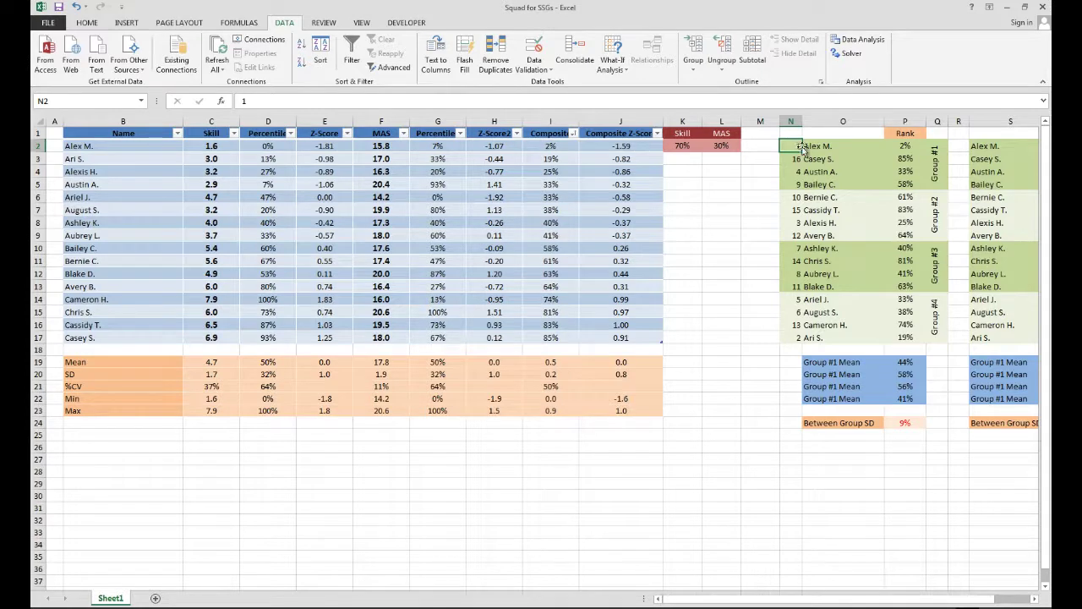
{"action": "key", "text": "Down"}
{"action": "type", "text": "5"}
{"action": "key", "text": "Return"}
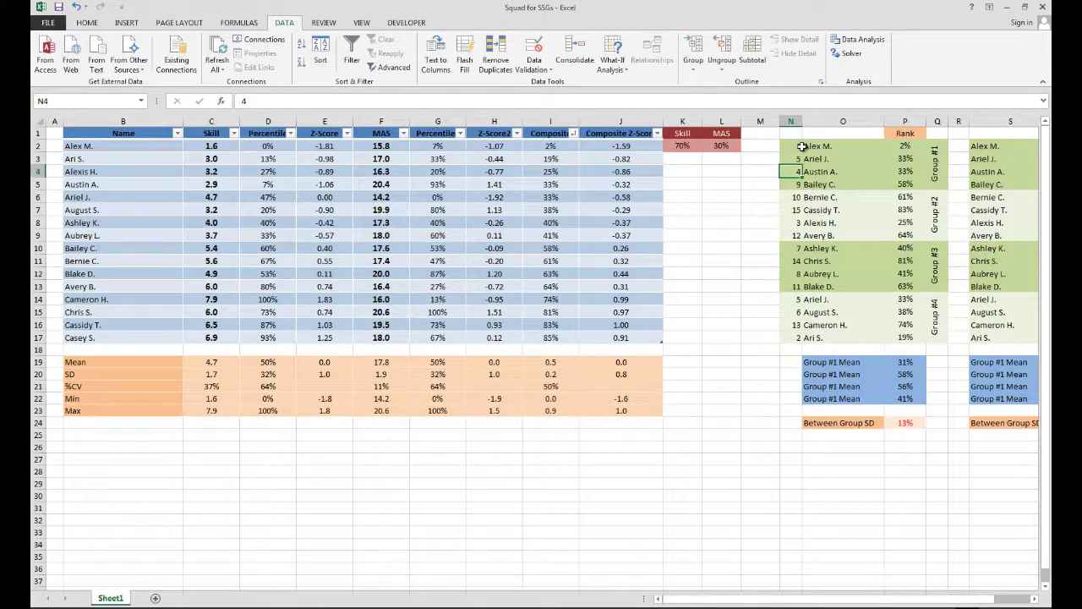
{"action": "type", "text": "9"}
{"action": "key", "text": "Return"}
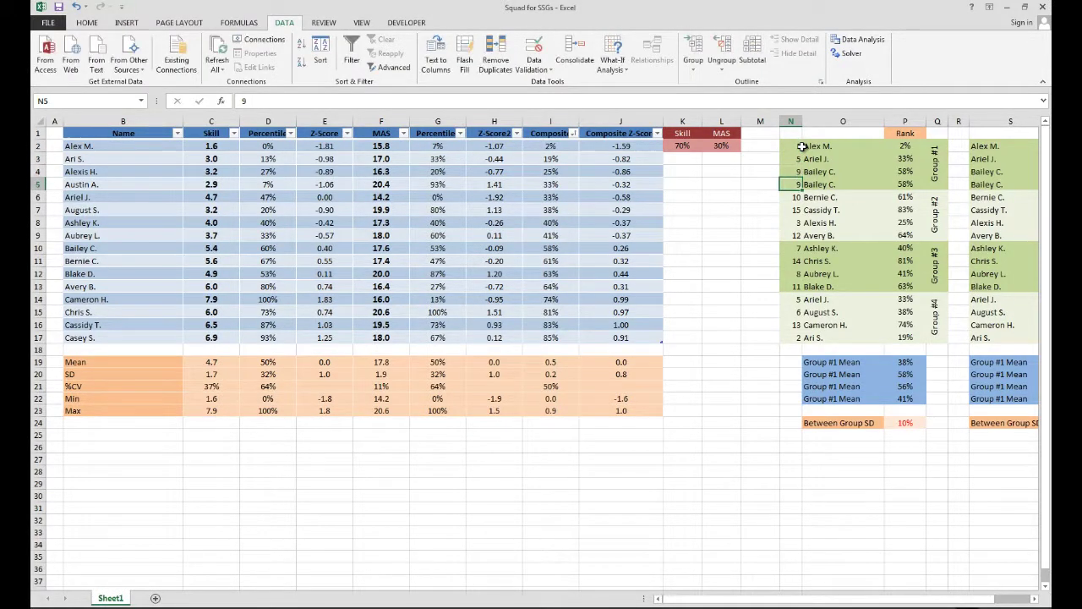
{"action": "type", "text": "13"}
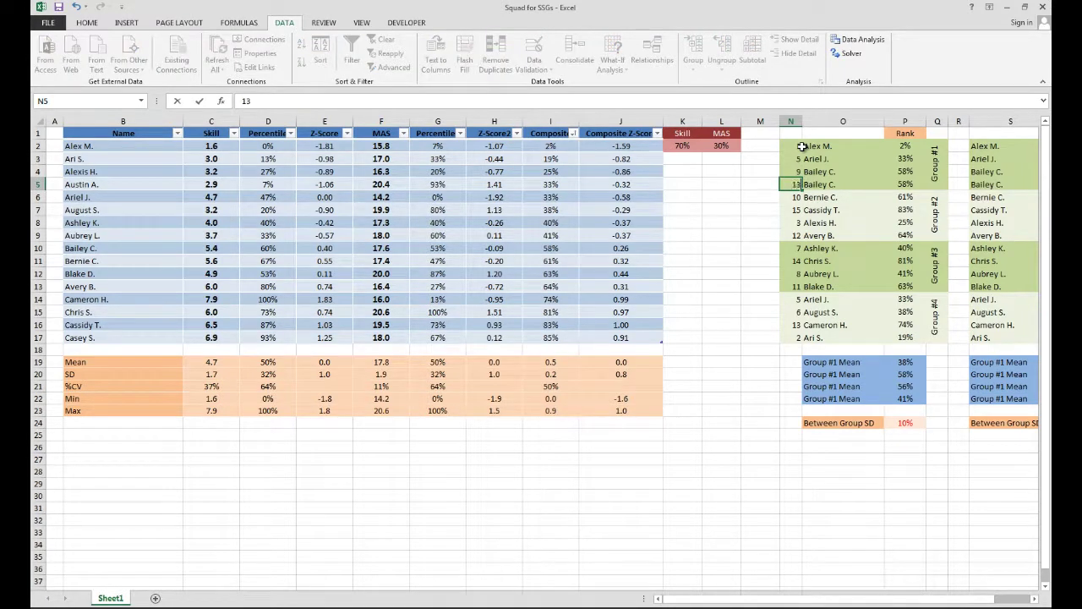
{"action": "key", "text": "Return"}
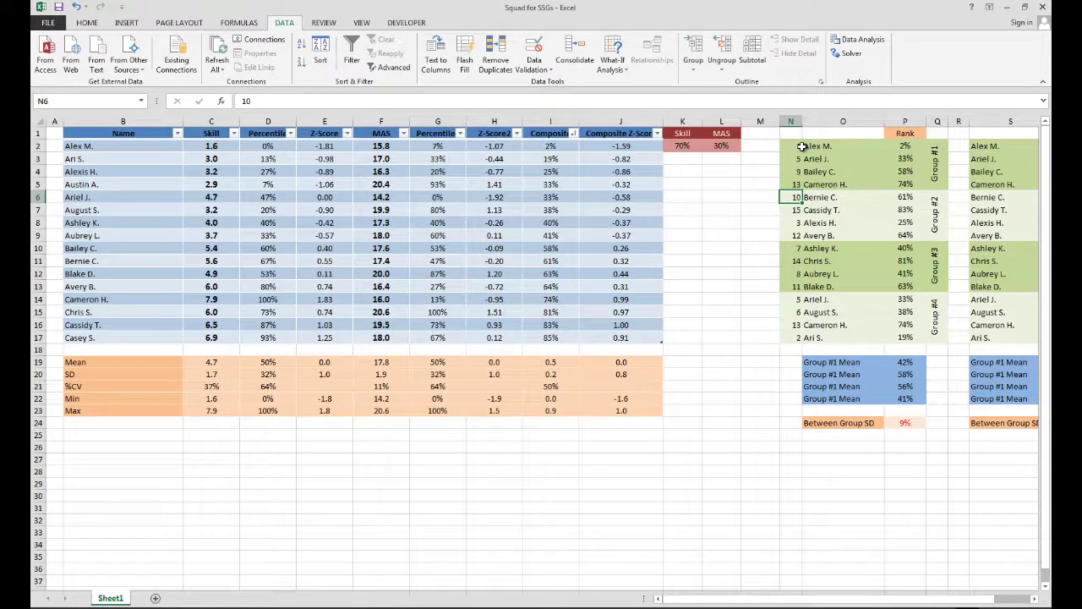
Step: Set the first Group #2 position in N6 to 2 and enter the formula =N6+4 in N7
{"action": "type", "text": "2"}
{"action": "key", "text": "Return"}
{"action": "type", "text": "="}
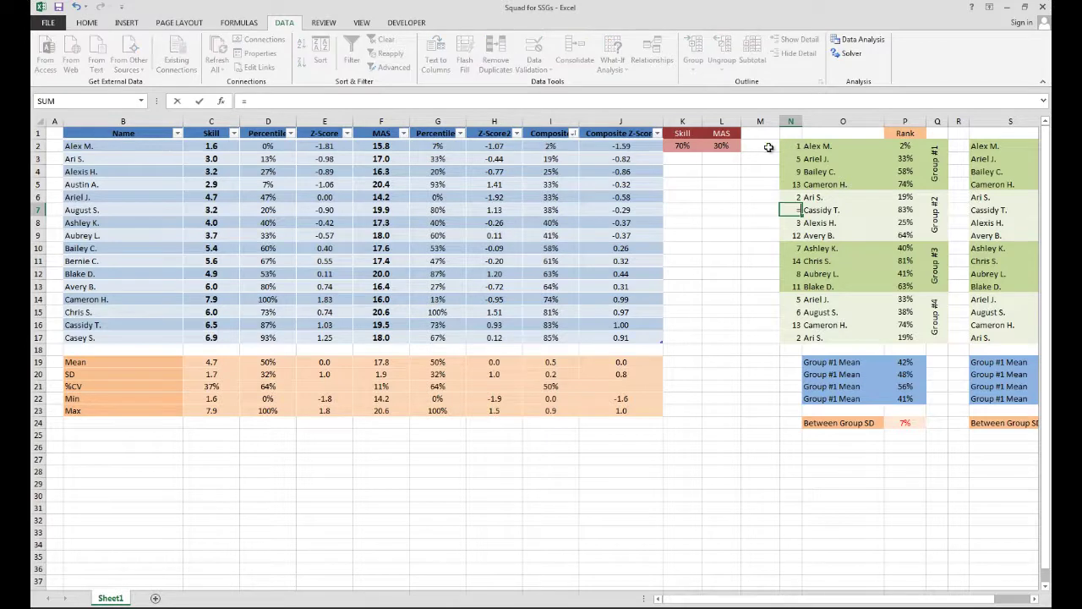
{"action": "left_click", "coordinate": [792, 198]}
{"action": "type", "text": "+4"}
{"action": "key", "text": "Return"}
Step: Fill the formula from N7 down through N17
{"action": "left_click", "coordinate": [796, 213]}
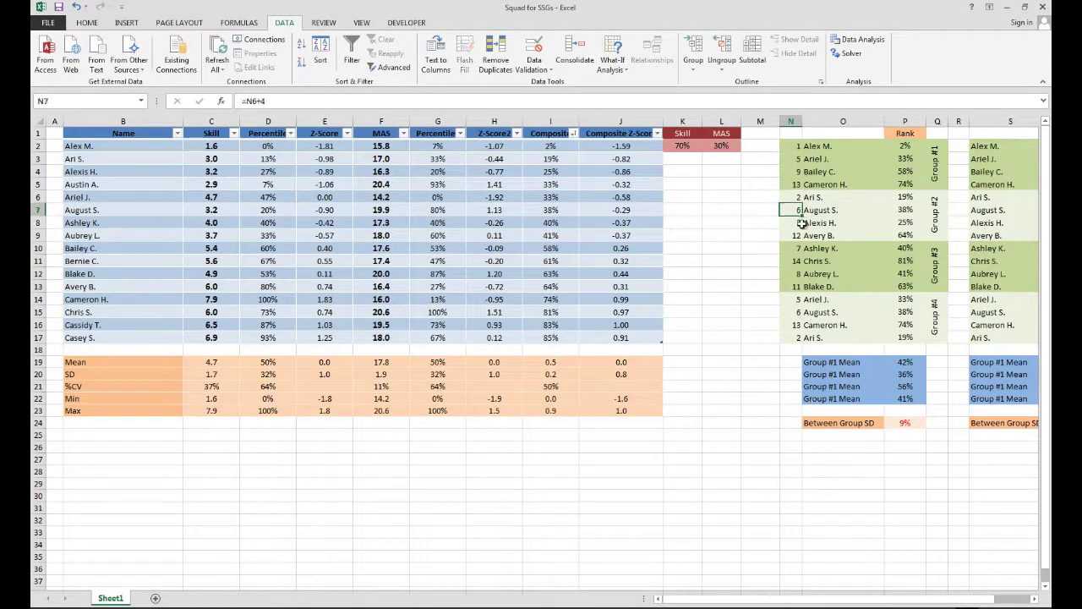
{"action": "left_click_drag", "start_coordinate": [800, 216], "coordinate": [795, 340]}
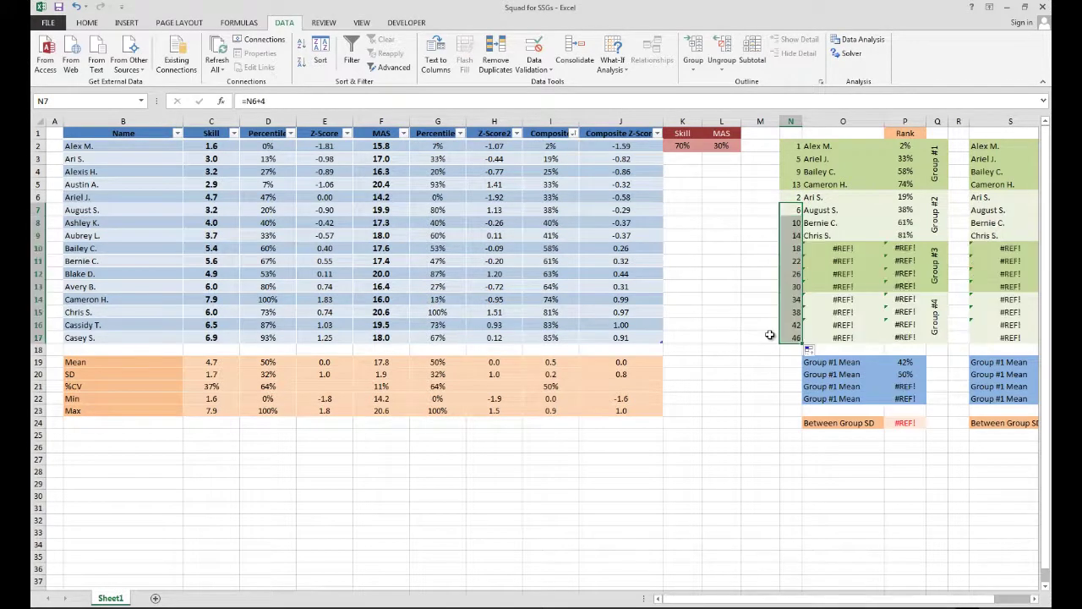
{"action": "left_click", "coordinate": [813, 213]}
{"action": "left_click", "coordinate": [796, 213]}
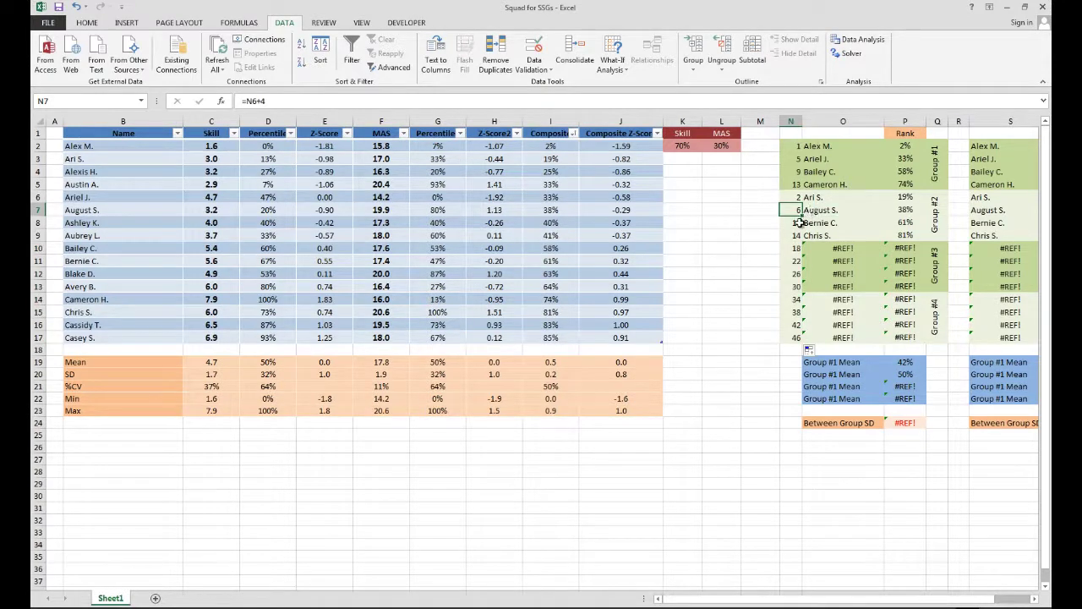
Step: Copy the Group #2 positions in N6:N9 to Group #3 starting at N10 and Group #4 starting at N14
{"action": "left_click_drag", "start_coordinate": [796, 197], "coordinate": [797, 245]}
{"action": "key", "text": "ctrl+c"}
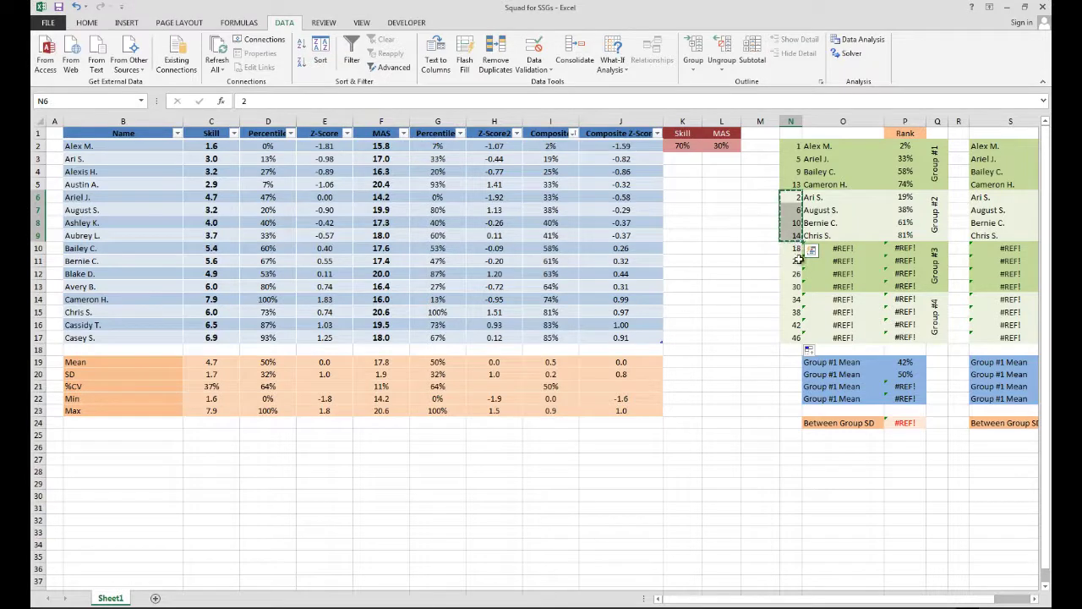
{"action": "left_click", "coordinate": [797, 250]}
{"action": "key", "text": "ctrl+v"}
{"action": "left_click", "coordinate": [796, 299]}
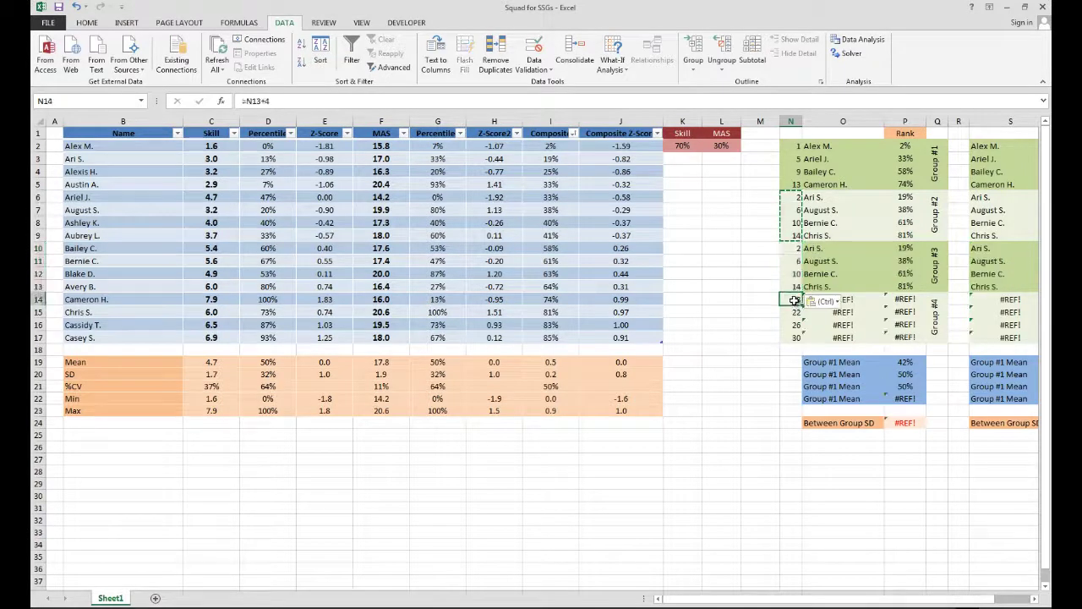
{"action": "key", "text": "ctrl+v"}
Step: Set the starting position of Group #3 in N10 to 3 and of Group #4 in N14 to 4
{"action": "left_click", "coordinate": [793, 248]}
{"action": "type", "text": "3"}
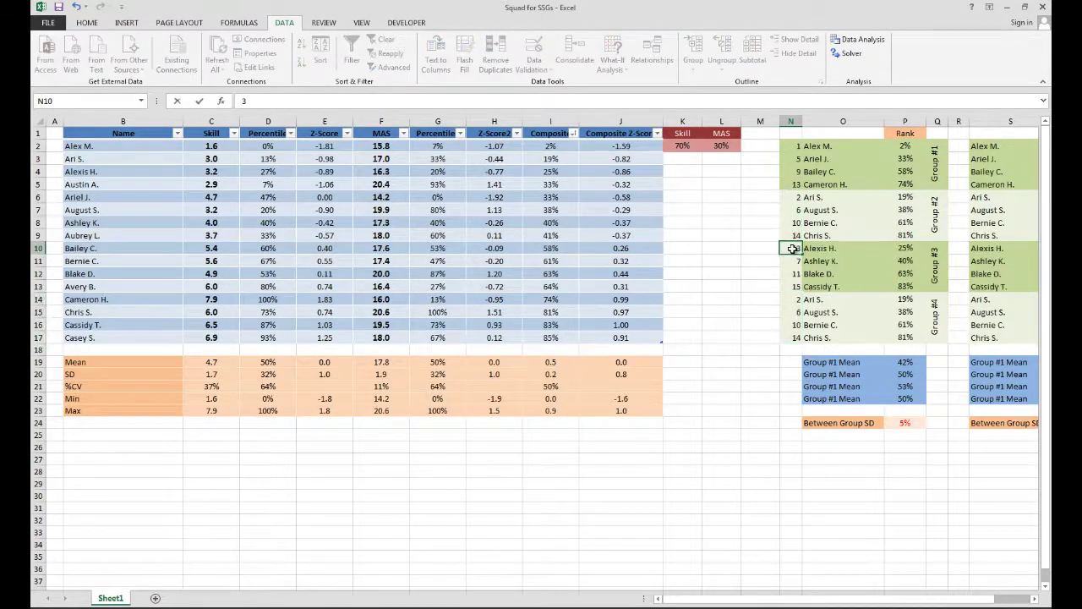
{"action": "key", "text": "Return"}
{"action": "key", "text": "Down"}
{"action": "key", "text": "Down"}
{"action": "key", "text": "Down"}
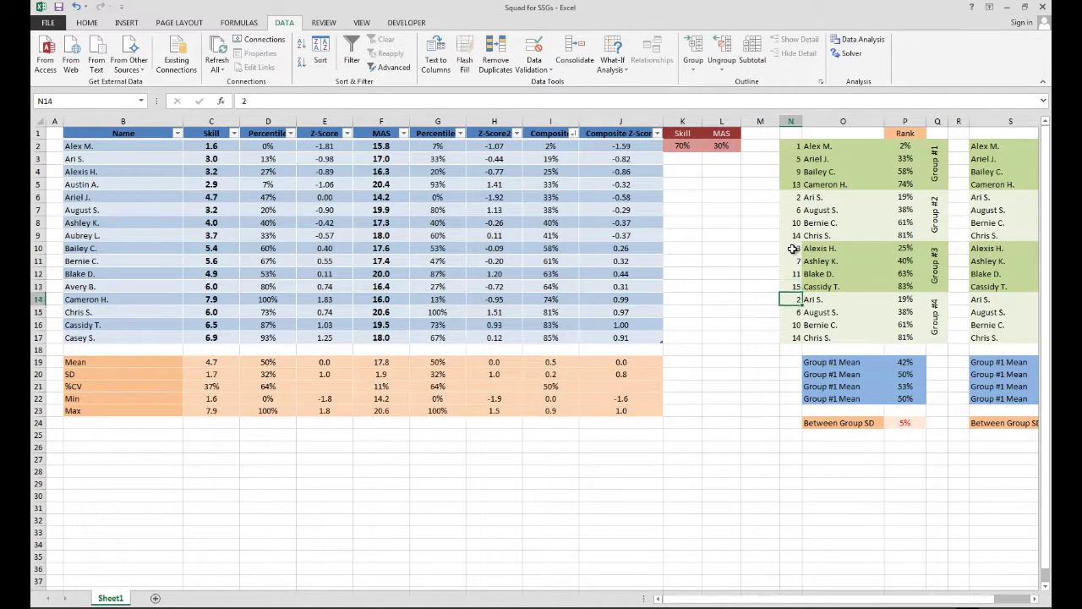
{"action": "type", "text": "4"}
{"action": "key", "text": "Return"}
{"action": "key", "text": "Down"}
{"action": "key", "text": "Down"}
{"action": "key", "text": "Down"}
{"action": "key", "text": "Down"}
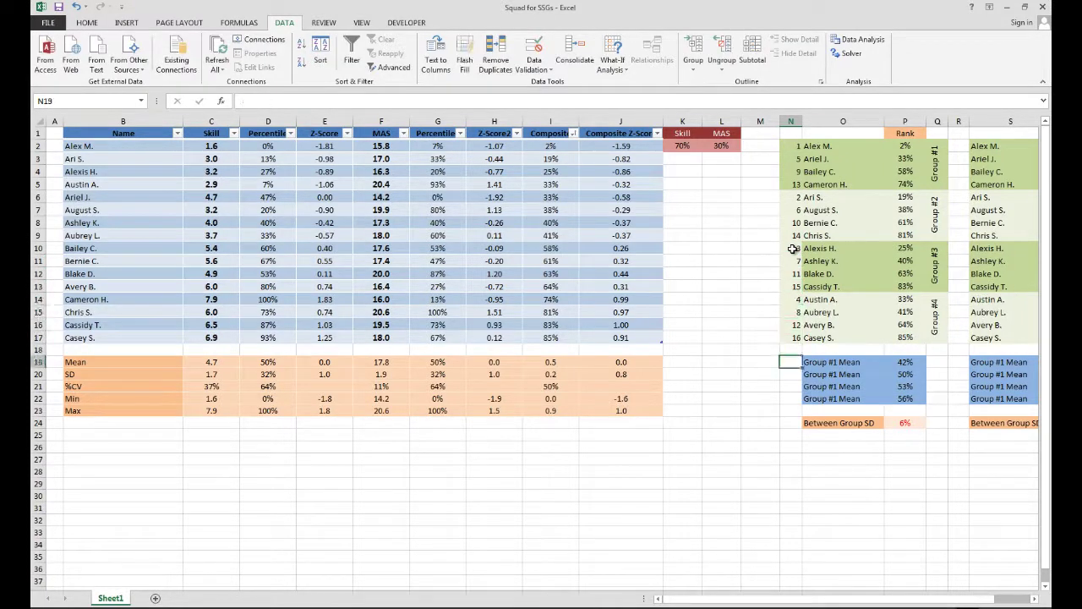
{"action": "key", "text": "Left"}
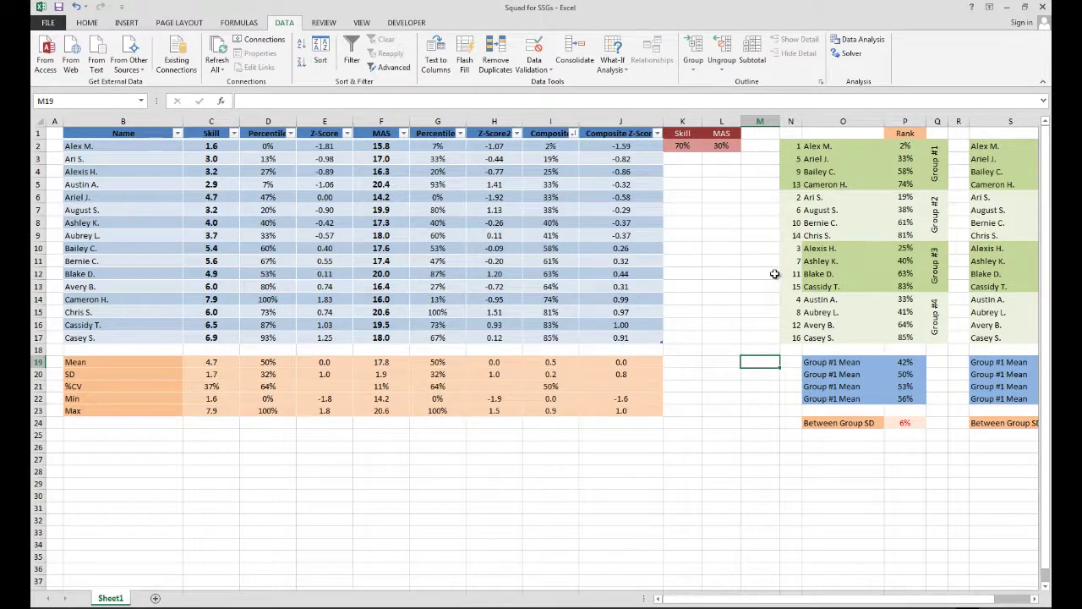
Step: Label O27 as Manual and enter 6% beside it in P27 as the manual Rank between-group SD
{"action": "left_click", "coordinate": [910, 423]}
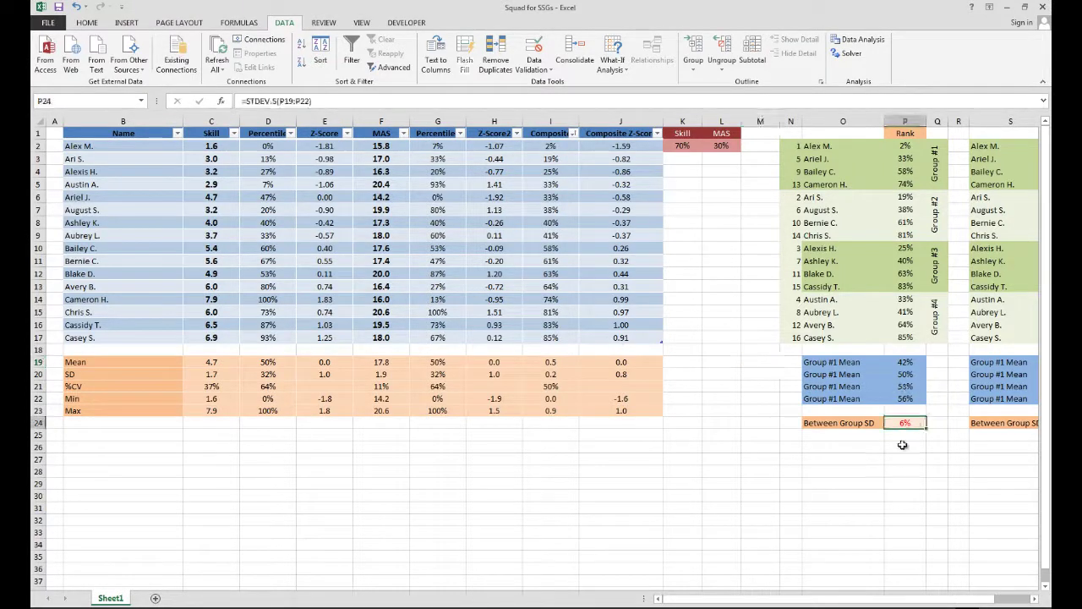
{"action": "scroll", "coordinate": [798, 481], "scroll_direction": "right", "scroll_amount": 2}
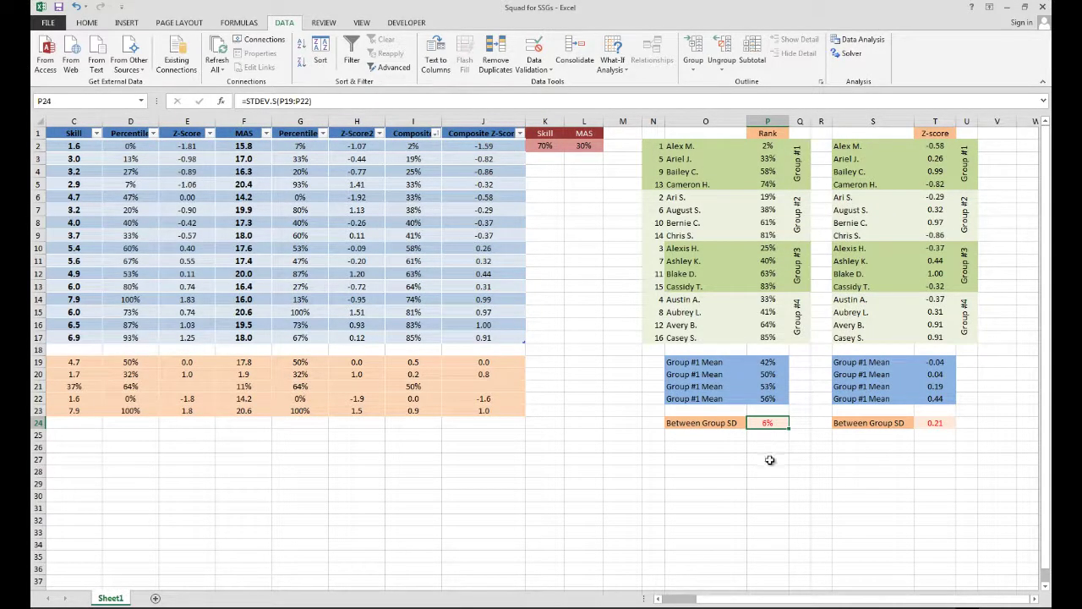
{"action": "left_click", "coordinate": [773, 460]}
{"action": "key", "text": "Left"}
{"action": "type", "text": "Ma"}
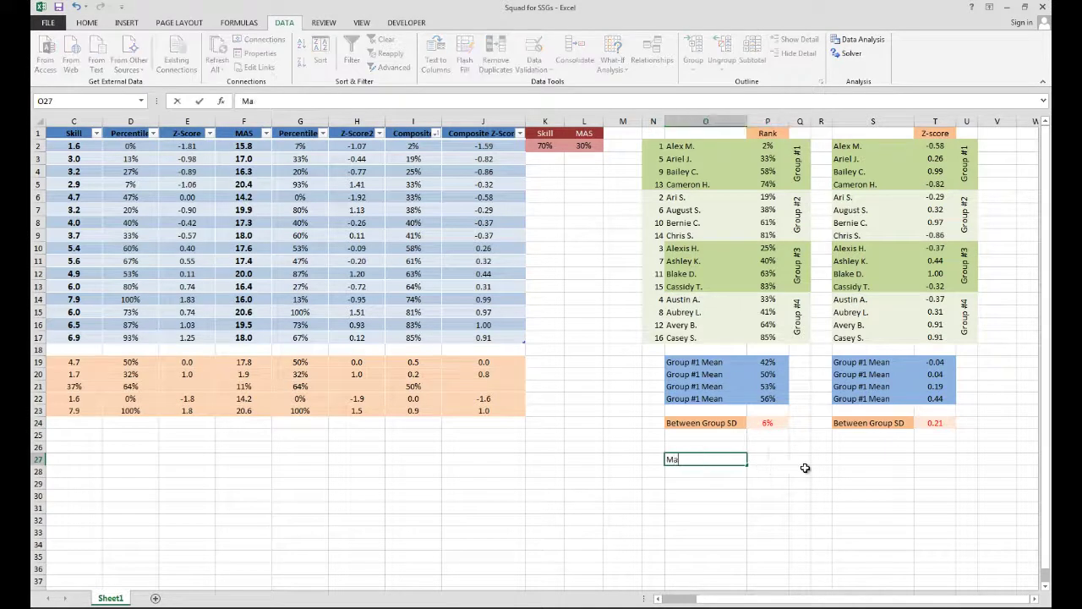
{"action": "key", "text": "Tab"}
{"action": "type", "text": "6"}
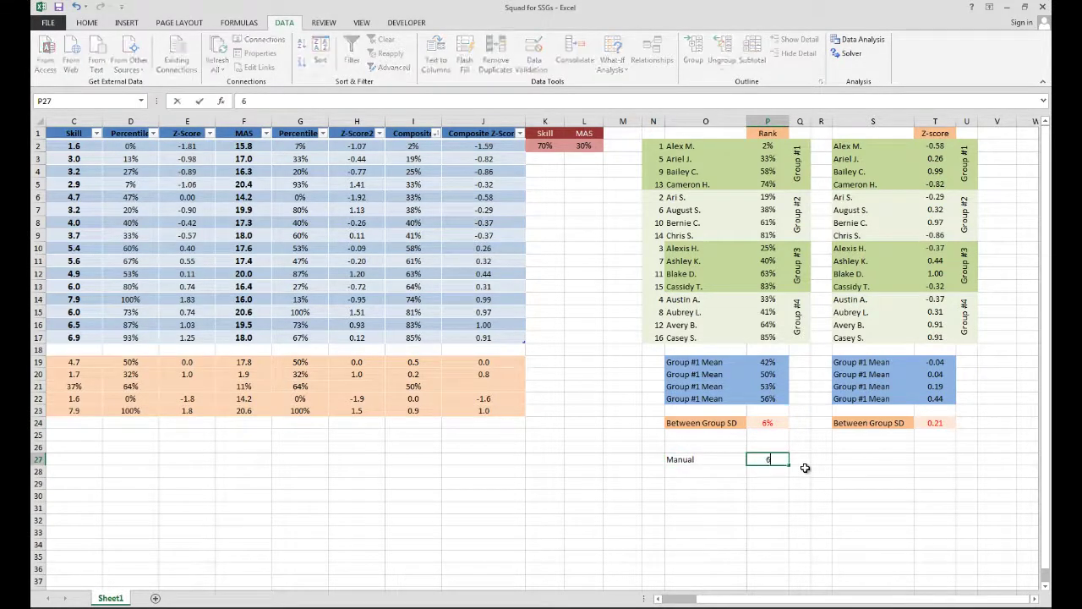
{"action": "key", "text": "Tab"}
Step: Enter 0.21 in T27 and label it Manual in S27 as the manual Z-score between-group SD
{"action": "key", "text": "Tab"}
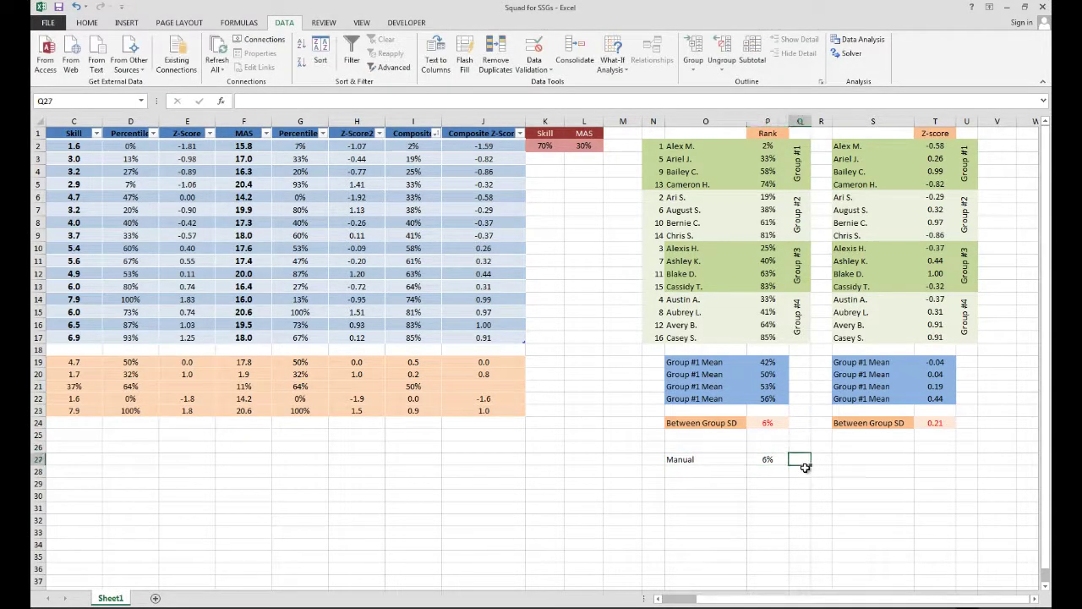
{"action": "key", "text": "Tab"}
{"action": "key", "text": "Tab"}
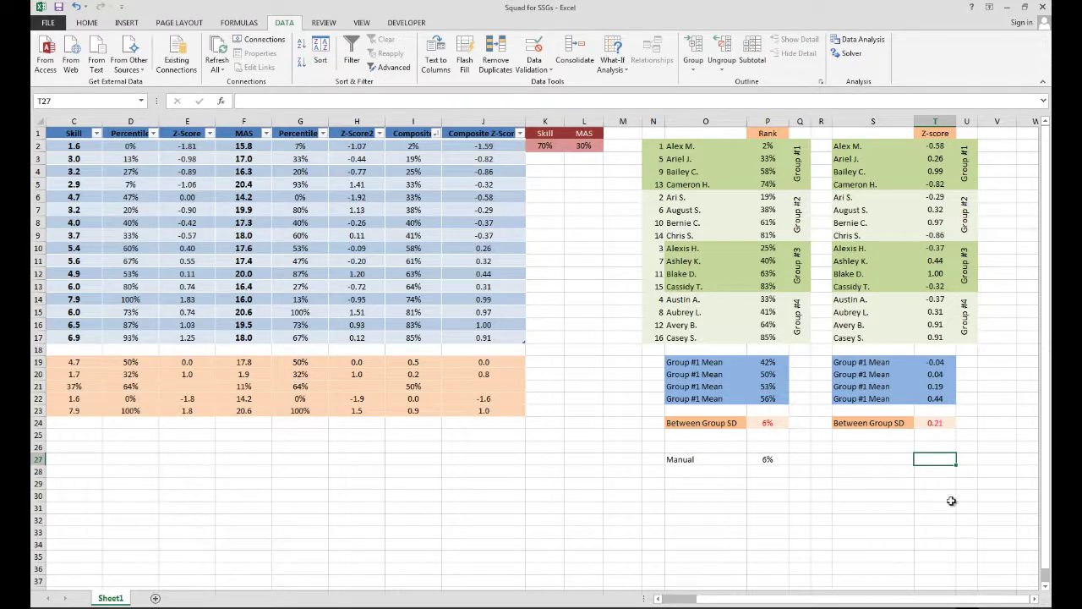
{"action": "type", "text": "0.21"}
{"action": "key", "text": "shift+Tab"}
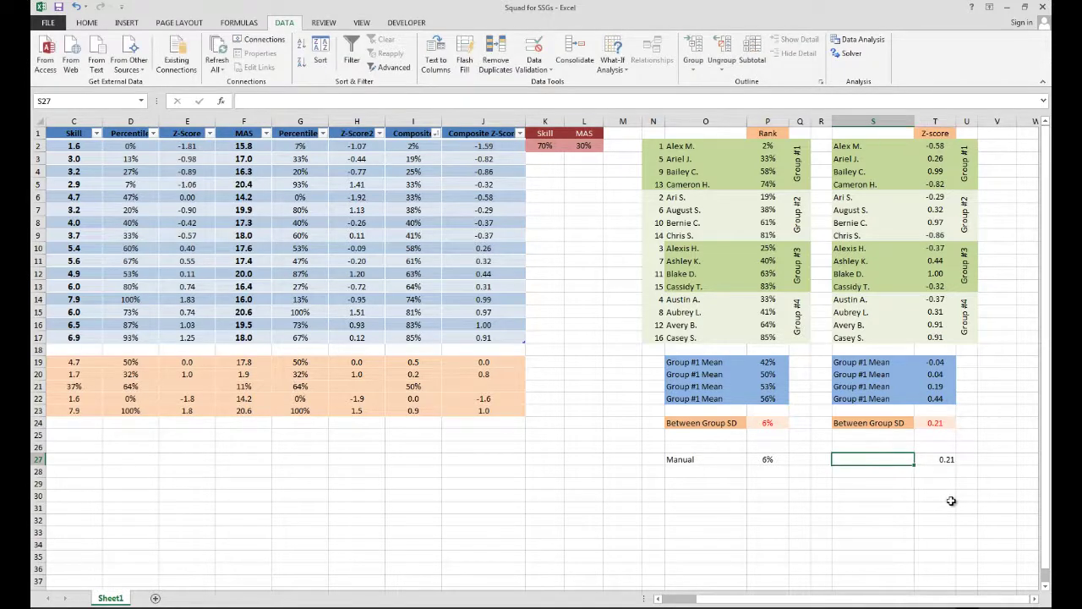
{"action": "type", "text": "Manual"}
{"action": "key", "text": "Return"}
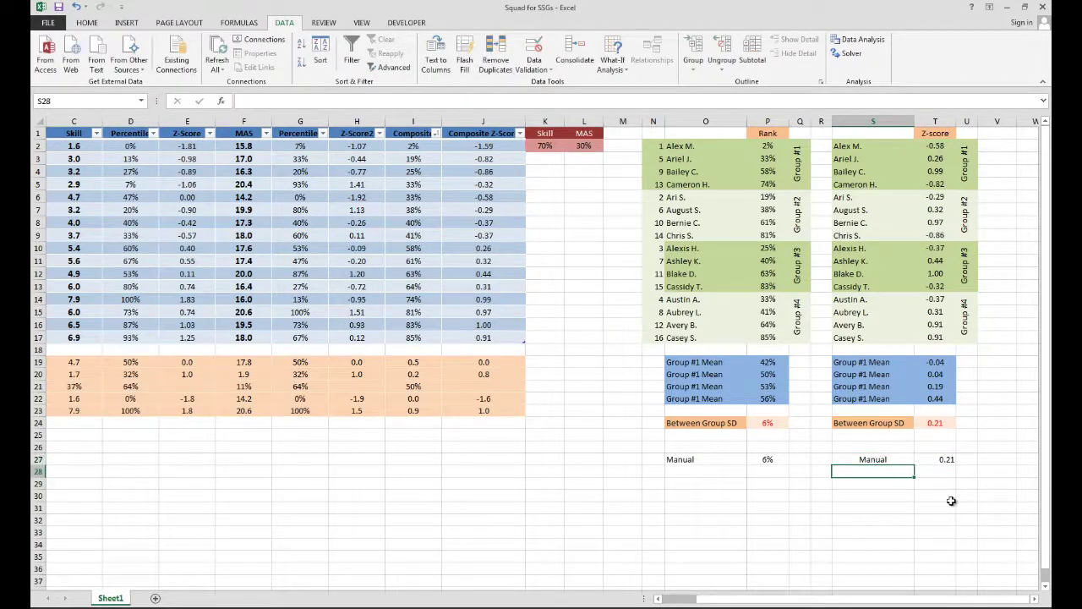
Step: Open Solver from the Rank between-group SD cell P24 and clear the existing objective and changing variable cells
{"action": "left_click", "coordinate": [787, 507]}
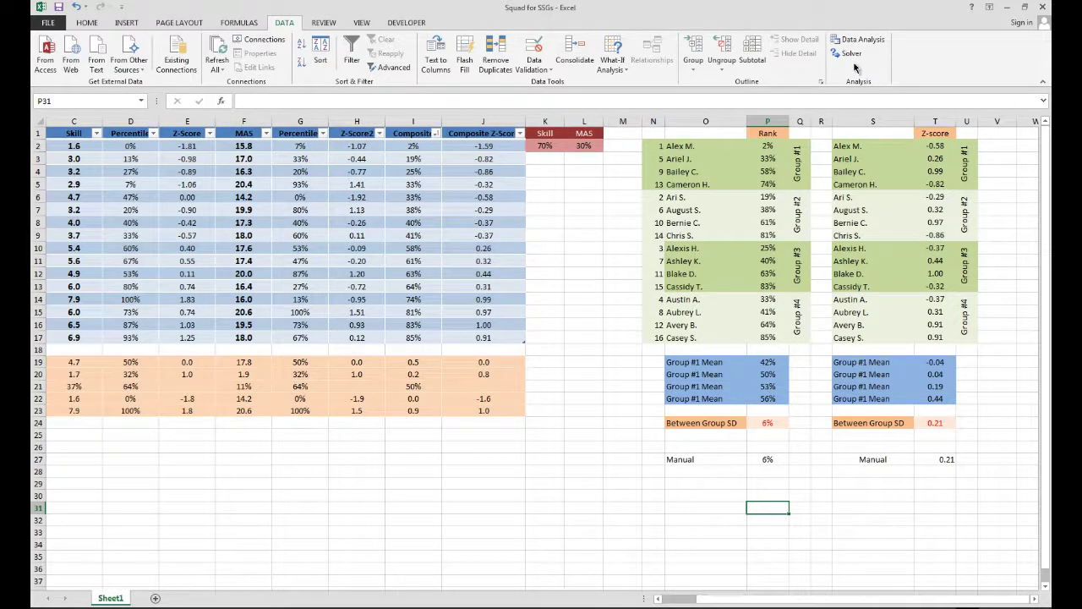
{"action": "scroll", "coordinate": [739, 228], "scroll_direction": "down", "scroll_amount": 1}
{"action": "scroll", "coordinate": [739, 224], "scroll_direction": "up", "scroll_amount": 1}
{"action": "left_click", "coordinate": [767, 430]}
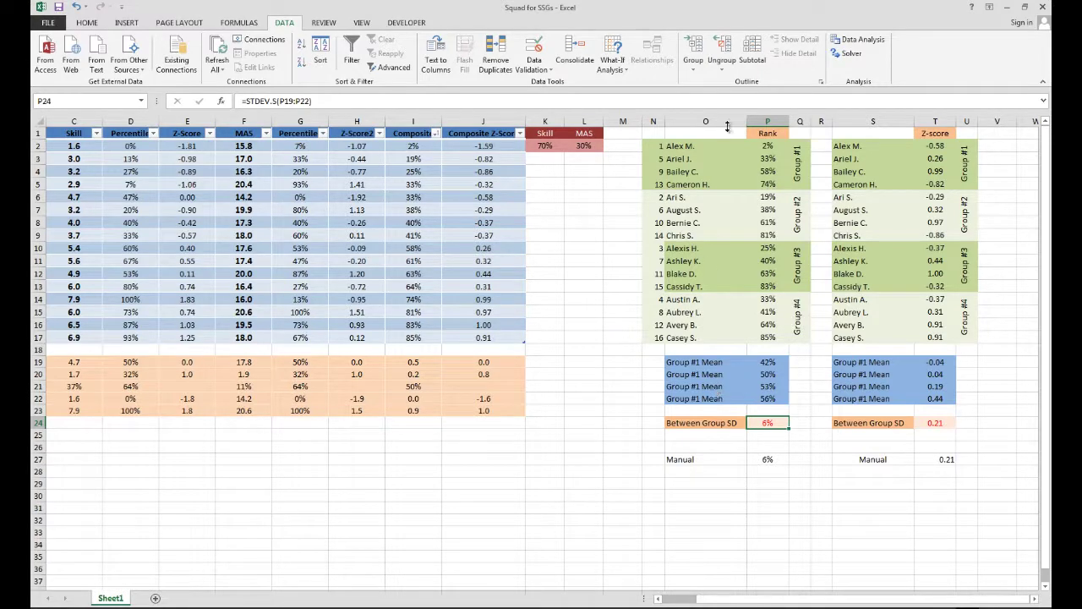
{"action": "left_click", "coordinate": [850, 55]}
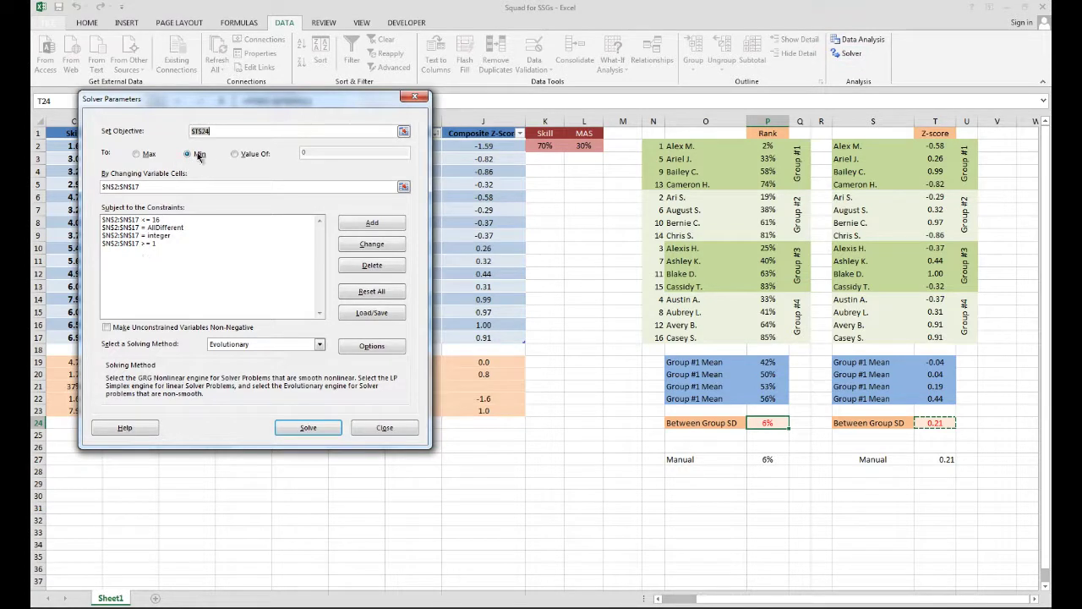
{"action": "key", "text": "BackSpace"}
{"action": "double_click", "coordinate": [153, 188]}
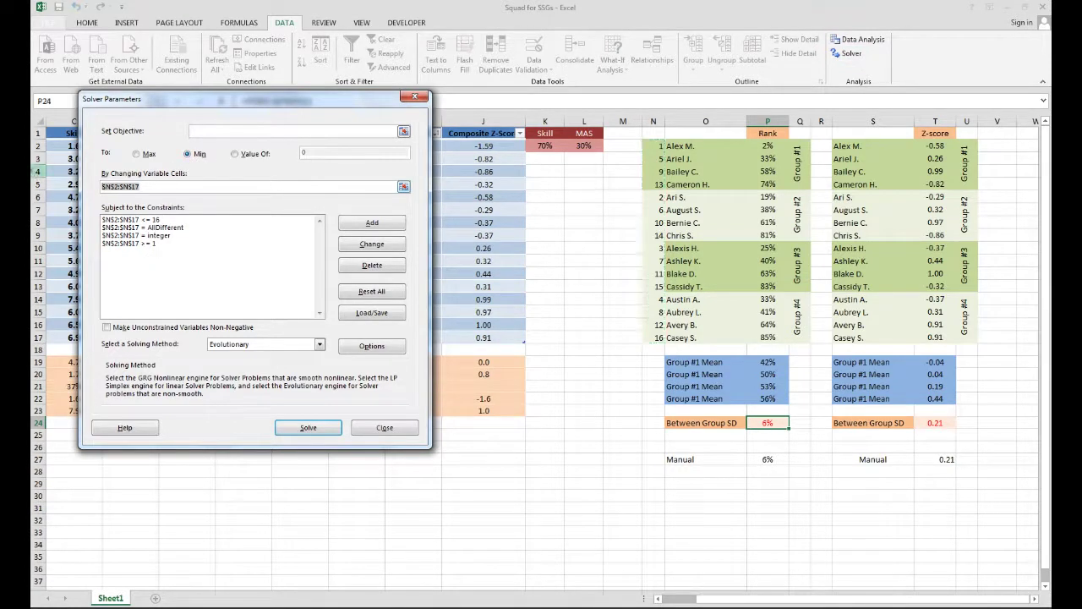
{"action": "key", "text": "BackSpace"}
Step: Delete all the existing constraints on N2:N17 from the Solver parameters
{"action": "left_click", "coordinate": [216, 221]}
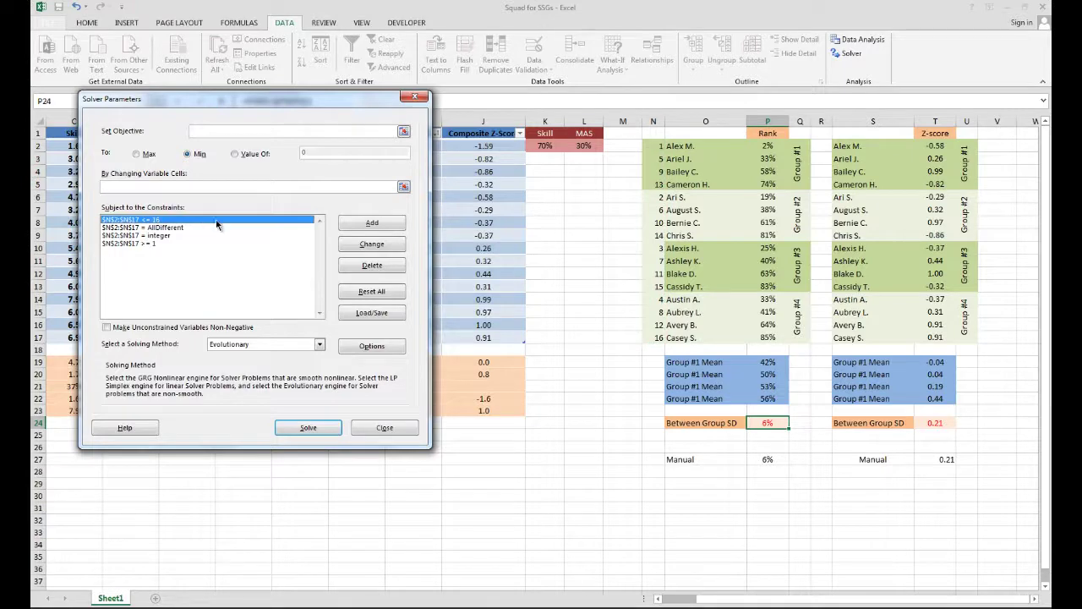
{"action": "left_click", "coordinate": [372, 268]}
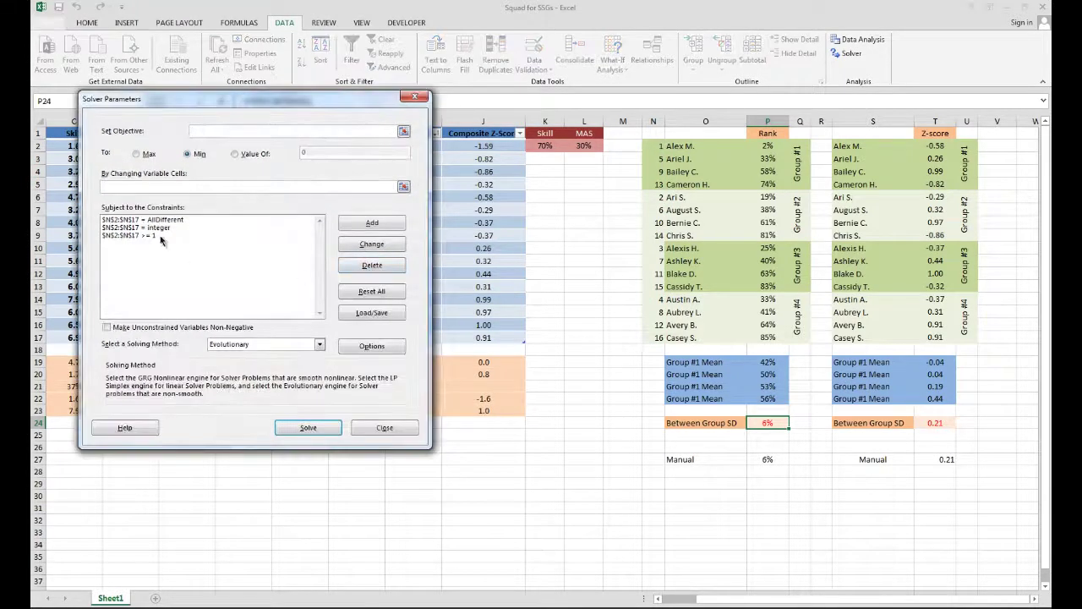
{"action": "left_click", "coordinate": [143, 221]}
{"action": "left_click", "coordinate": [343, 267]}
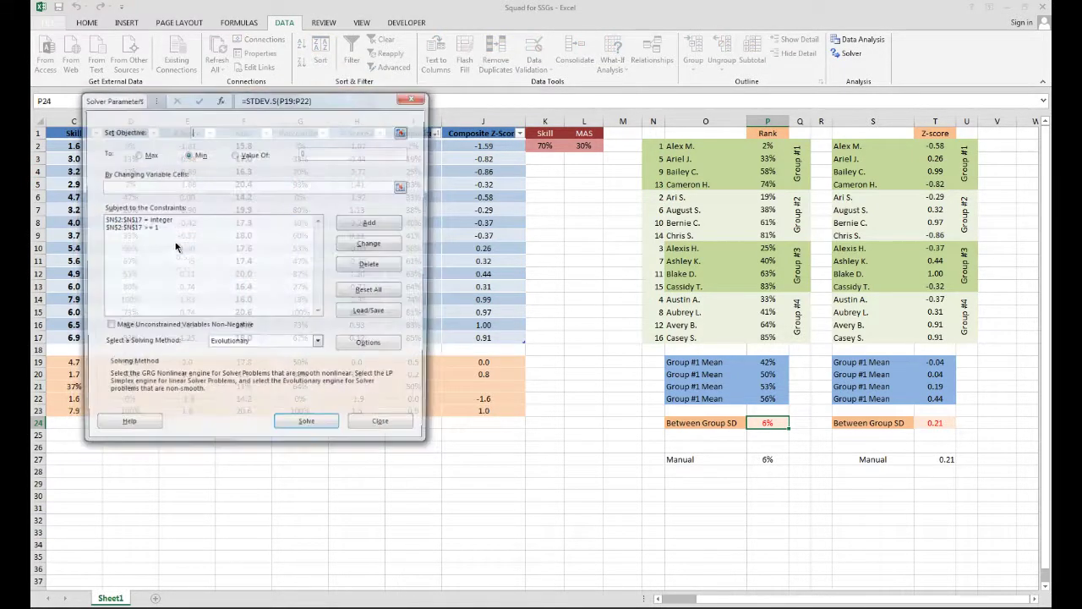
{"action": "left_click", "coordinate": [372, 265]}
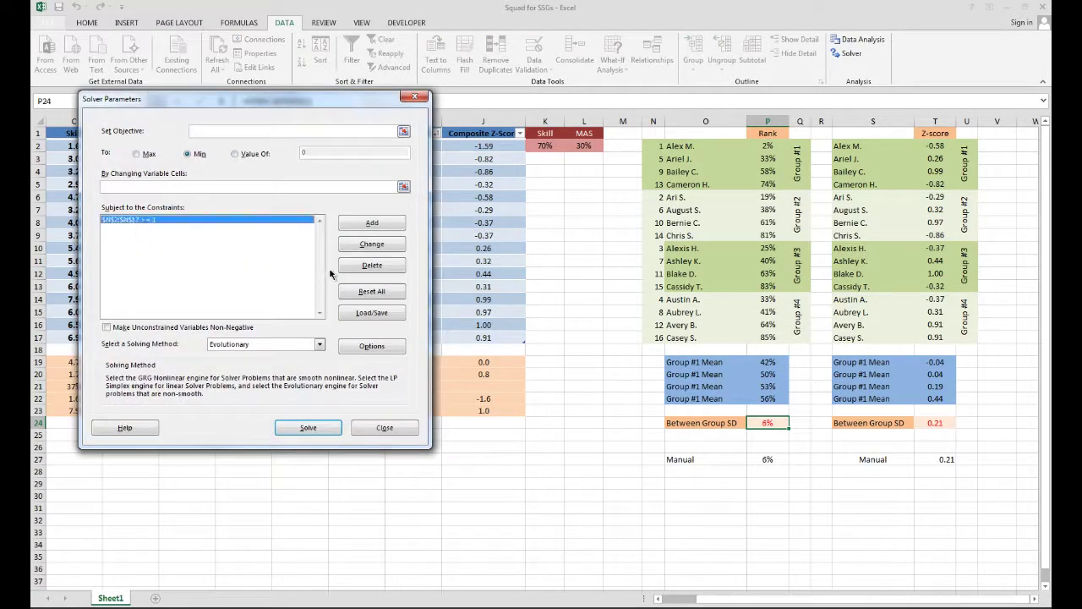
{"action": "left_click", "coordinate": [343, 269]}
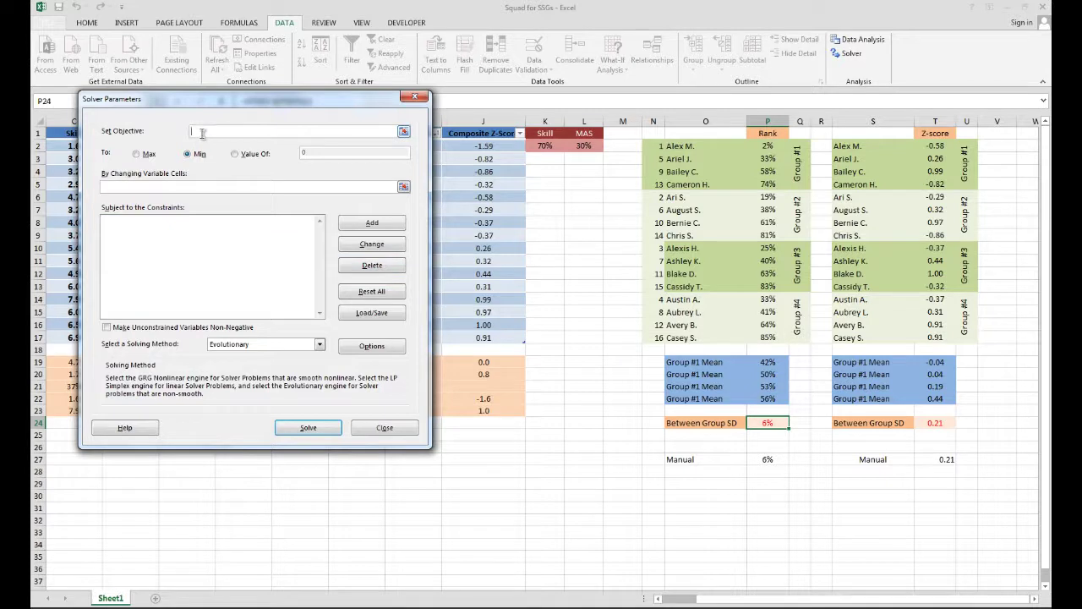
Step: Set the Solver objective to the Rank between-group SD in P24 and the changing variable cells to N2:N17
{"action": "left_click", "coordinate": [767, 422]}
{"action": "left_click", "coordinate": [139, 186]}
{"action": "left_click_drag", "start_coordinate": [661, 146], "coordinate": [657, 337]}
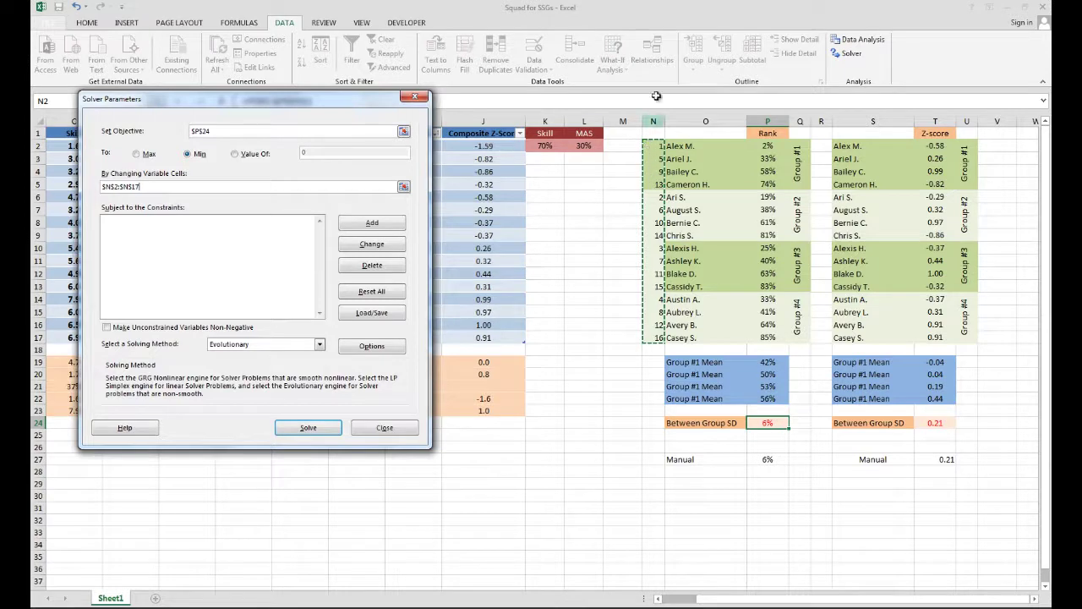
Step: Add a Solver constraint requiring the position numbers in N2:N17 to be integers
{"action": "left_click", "coordinate": [238, 236]}
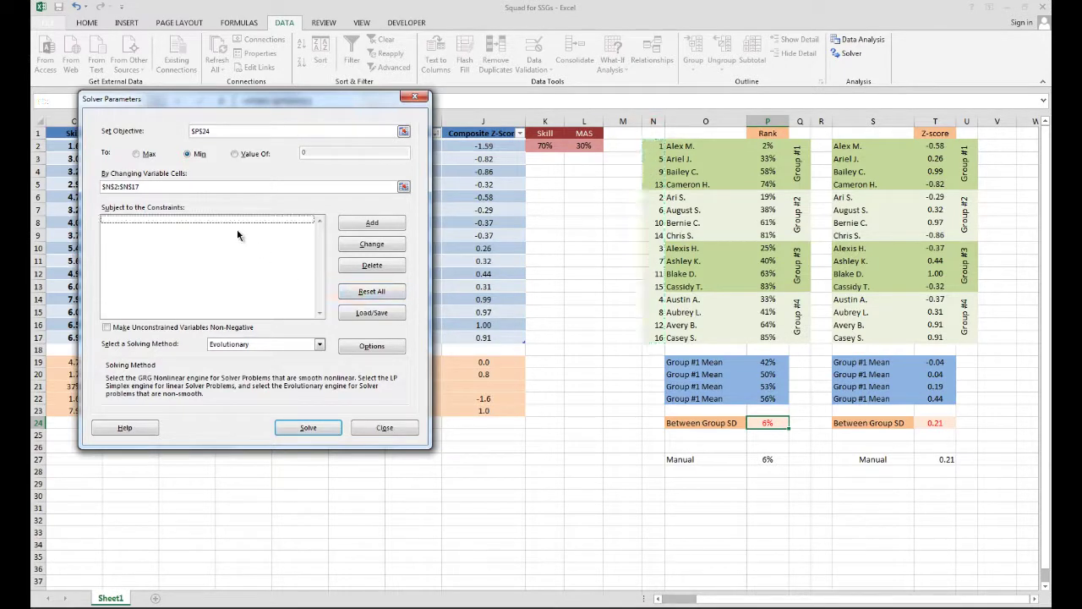
{"action": "left_click", "coordinate": [359, 221]}
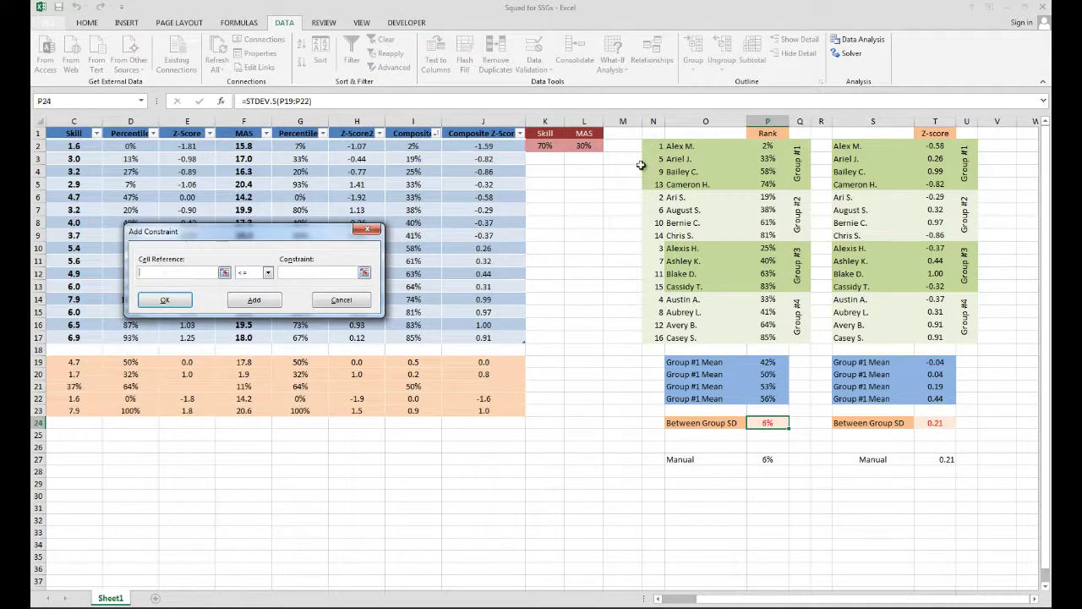
{"action": "left_click_drag", "start_coordinate": [657, 146], "coordinate": [655, 338]}
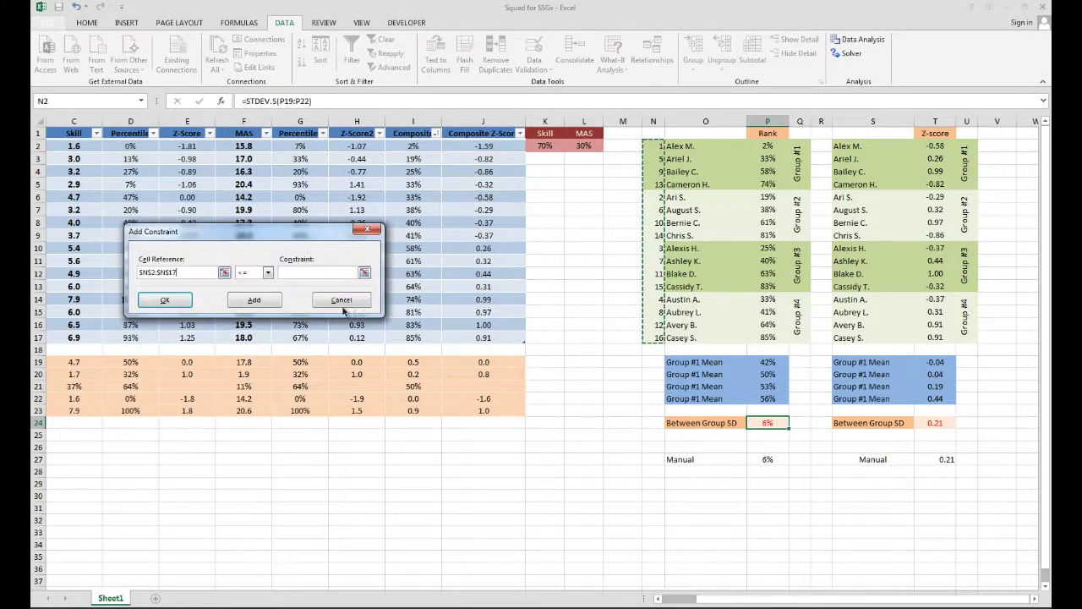
{"action": "left_click", "coordinate": [268, 273]}
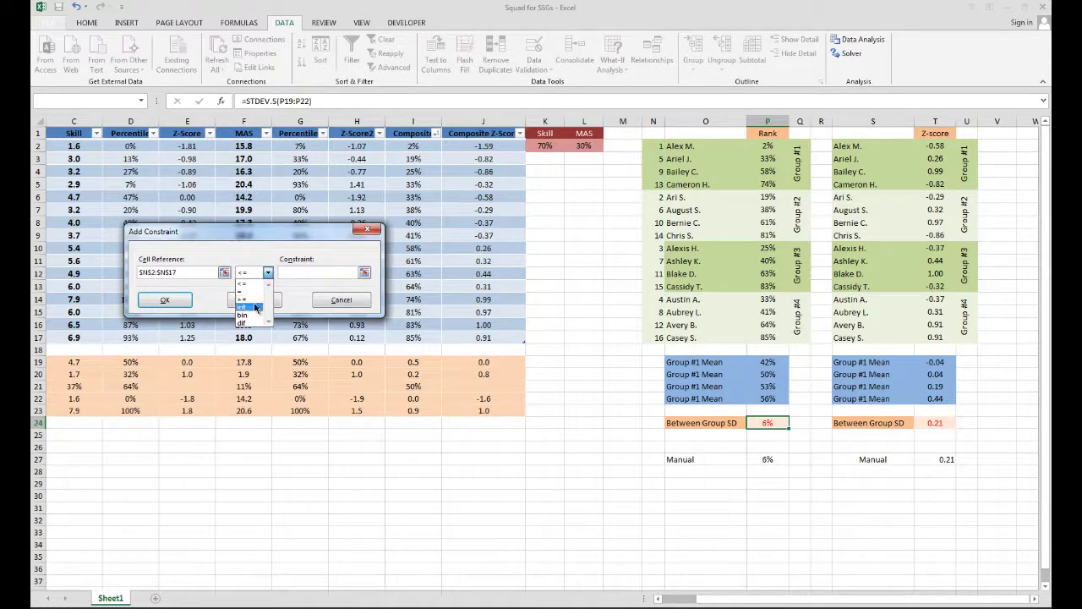
{"action": "left_click", "coordinate": [246, 307]}
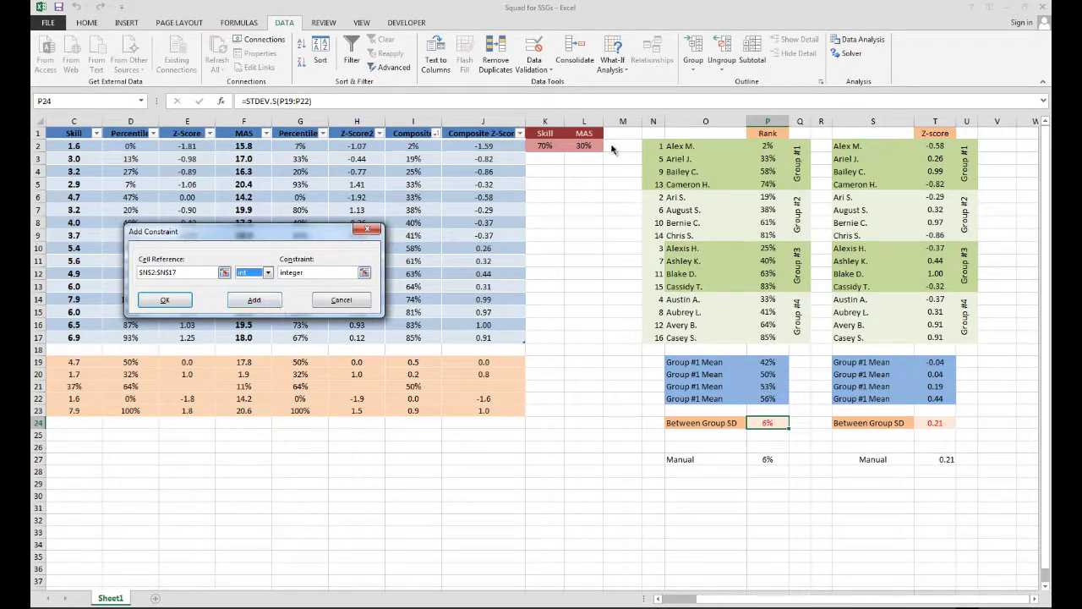
{"action": "left_click", "coordinate": [254, 300]}
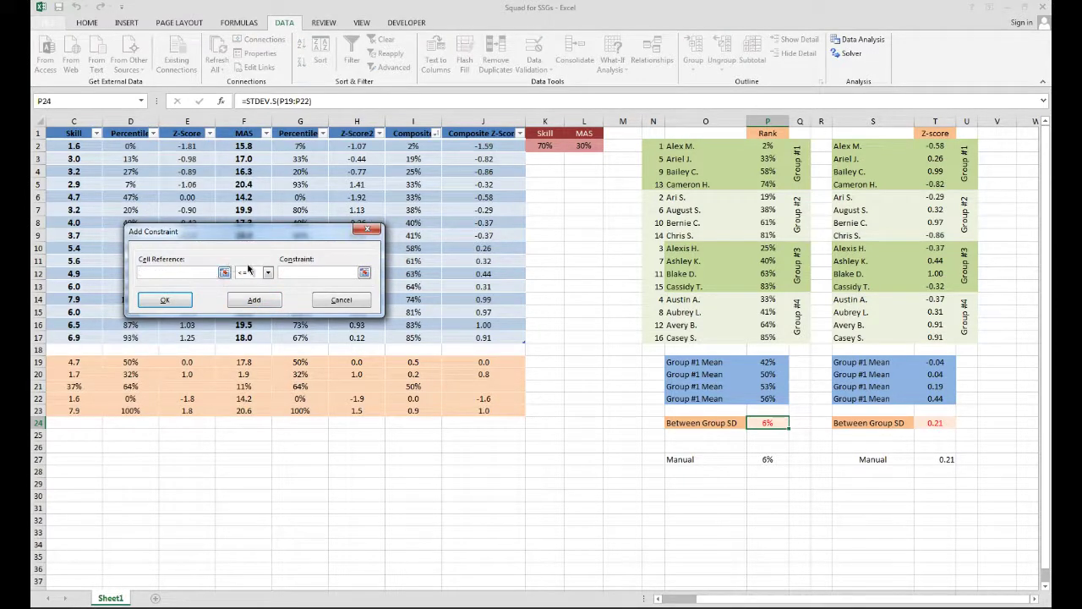
Step: Add an AllDifferent constraint on N2:N17 so that no position number repeats
{"action": "left_click_drag", "start_coordinate": [660, 146], "coordinate": [659, 339]}
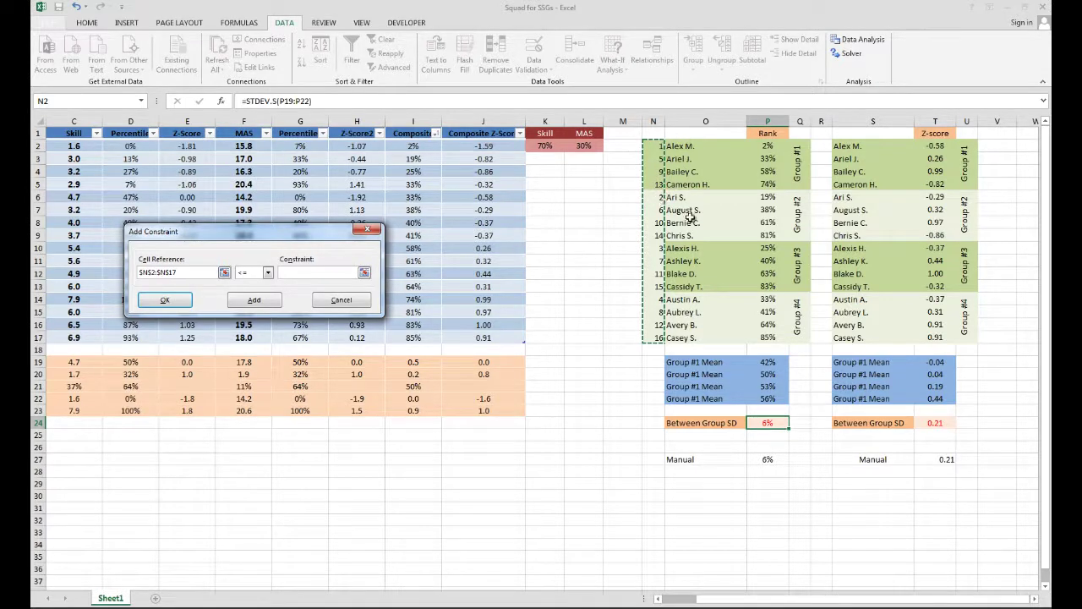
{"action": "left_click", "coordinate": [267, 272]}
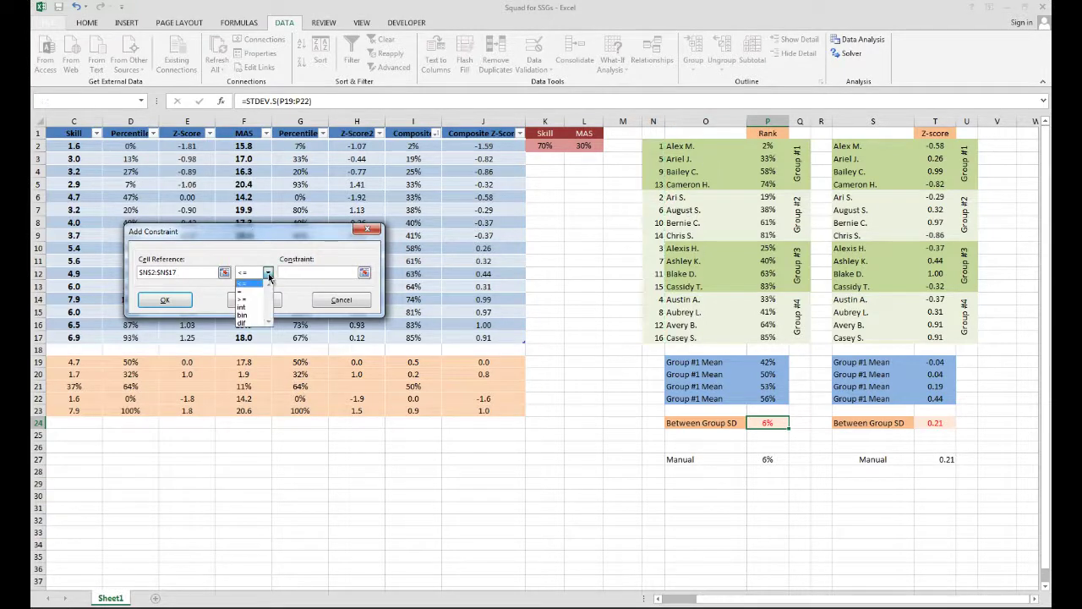
{"action": "left_click", "coordinate": [243, 322]}
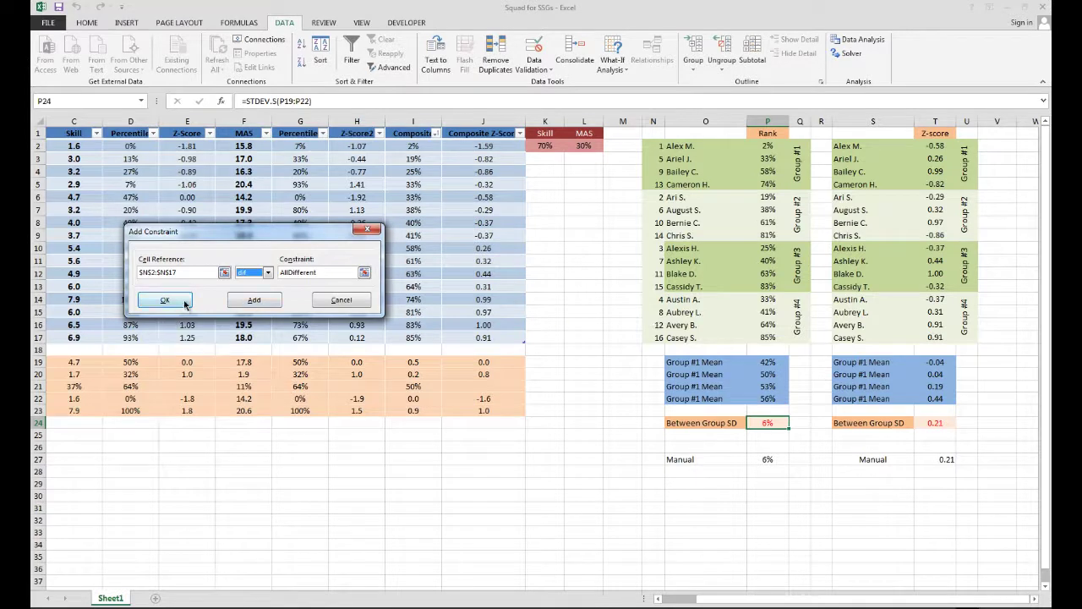
{"action": "left_click", "coordinate": [274, 301]}
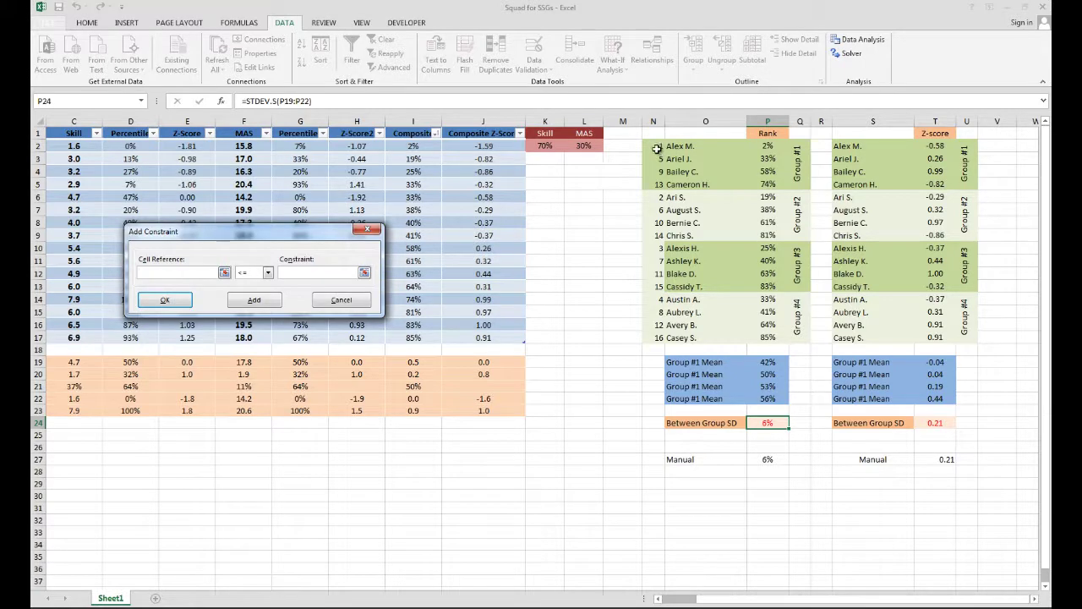
Step: Add a constraint limiting the position numbers in N2:N17 to <= 16
{"action": "left_click_drag", "start_coordinate": [657, 148], "coordinate": [663, 332]}
{"action": "left_click", "coordinate": [290, 271]}
{"action": "type", "text": "16"}
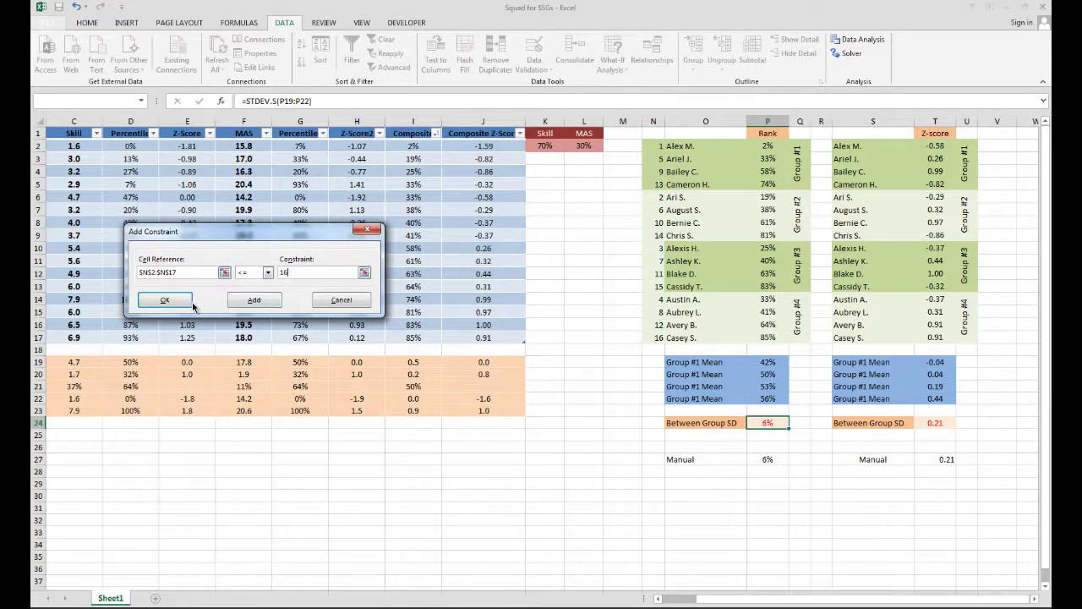
{"action": "left_click", "coordinate": [262, 304]}
Step: Add a constraint requiring the position numbers in N2:N17 to be >= 1 and return to the Solver parameters
{"action": "left_click_drag", "start_coordinate": [655, 146], "coordinate": [663, 339]}
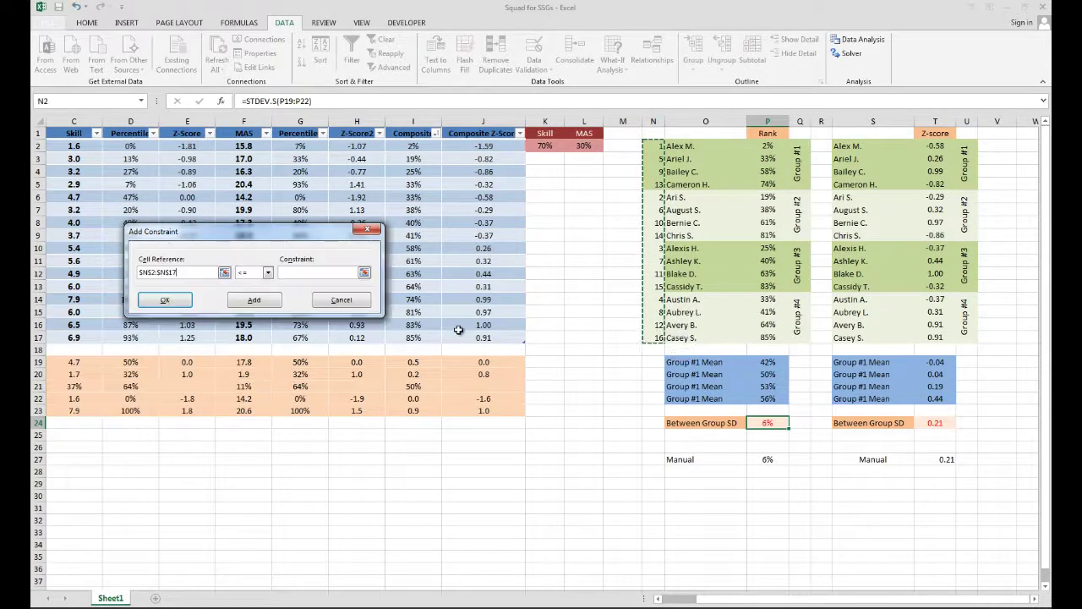
{"action": "left_click", "coordinate": [268, 275]}
{"action": "left_click", "coordinate": [242, 296]}
{"action": "left_click", "coordinate": [287, 271]}
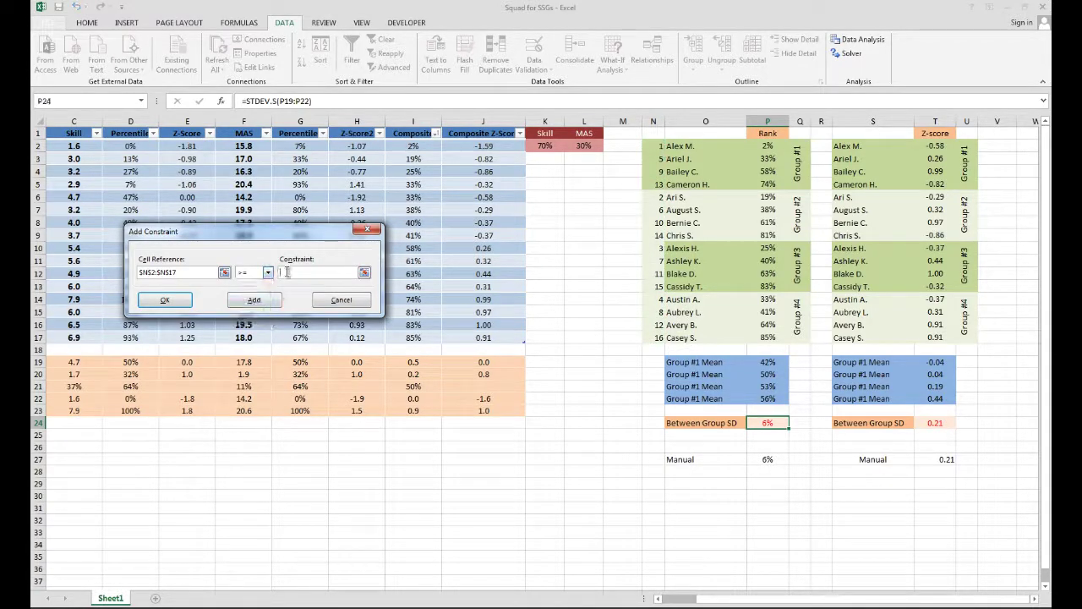
{"action": "type", "text": "1"}
{"action": "left_click", "coordinate": [193, 305]}
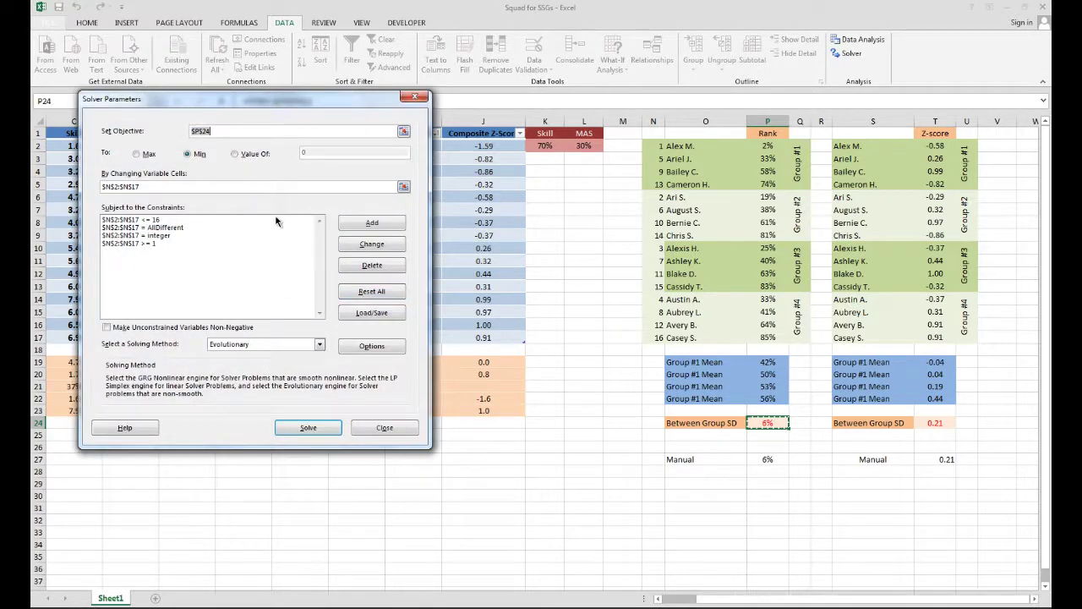
Step: Choose the Evolutionary solving method and run Solver on the group assignments
{"action": "left_click", "coordinate": [320, 346]}
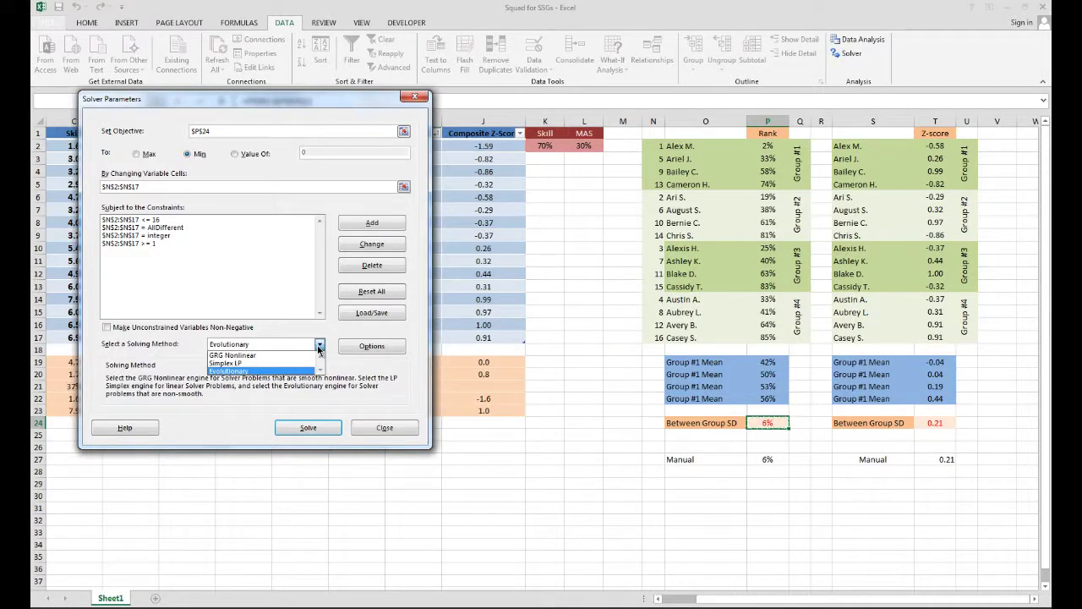
{"action": "left_click", "coordinate": [227, 372]}
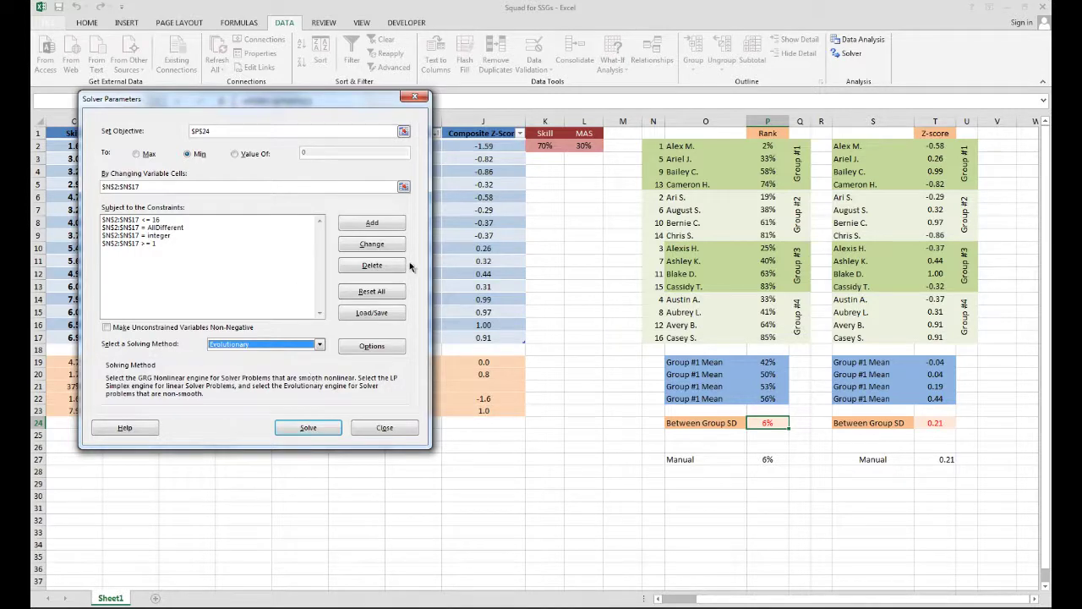
{"action": "left_click", "coordinate": [308, 428]}
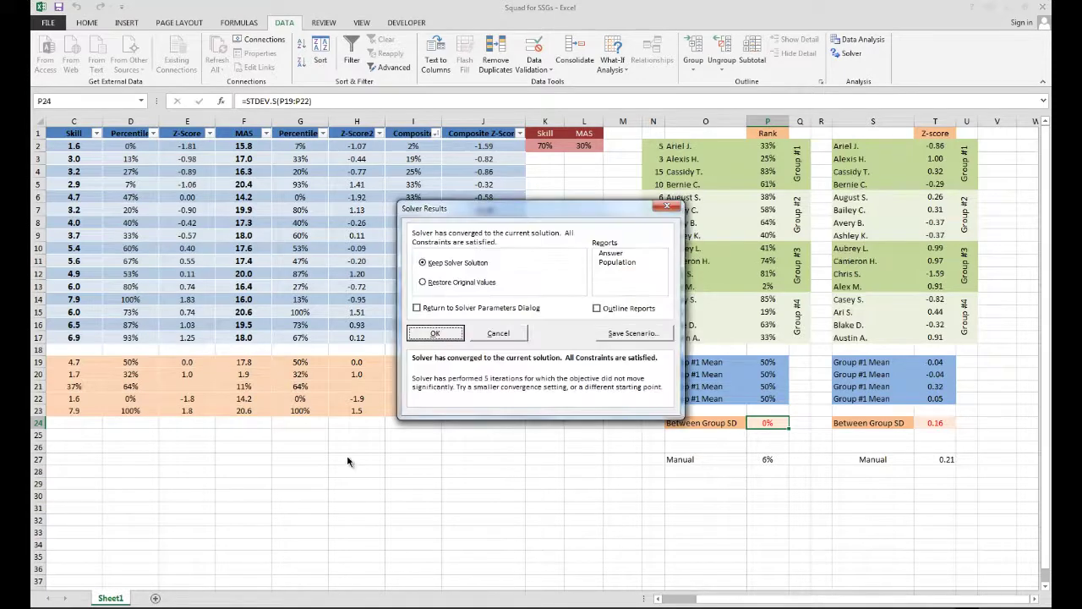
Step: Keep the Solver solution and show the Rank between-group SD in P24 with two decimal places
{"action": "left_click_drag", "start_coordinate": [560, 215], "coordinate": [520, 163]}
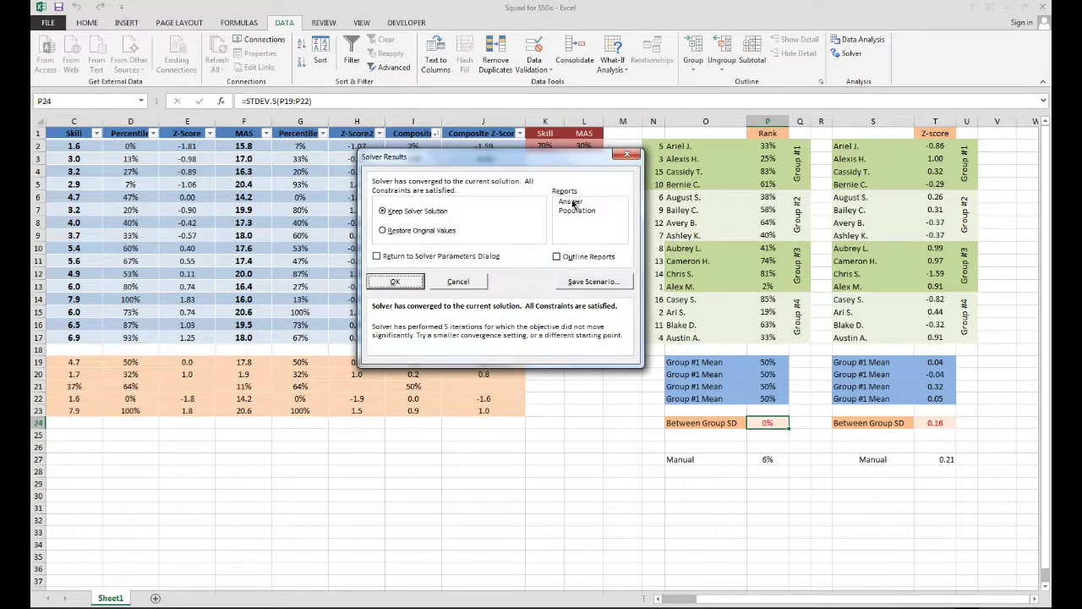
{"action": "left_click", "coordinate": [394, 280]}
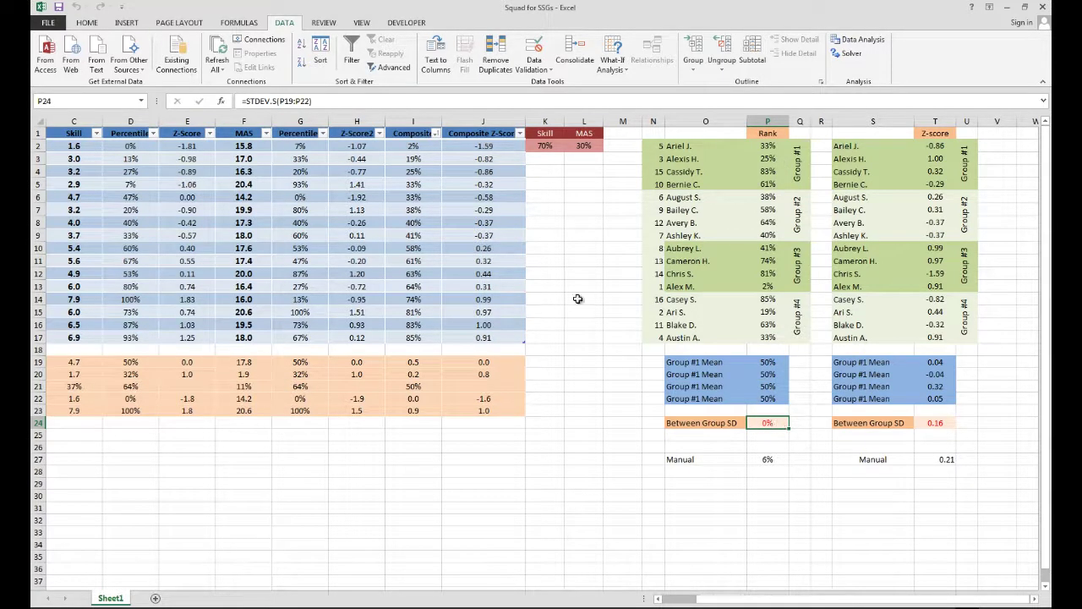
{"action": "left_click", "coordinate": [85, 23]}
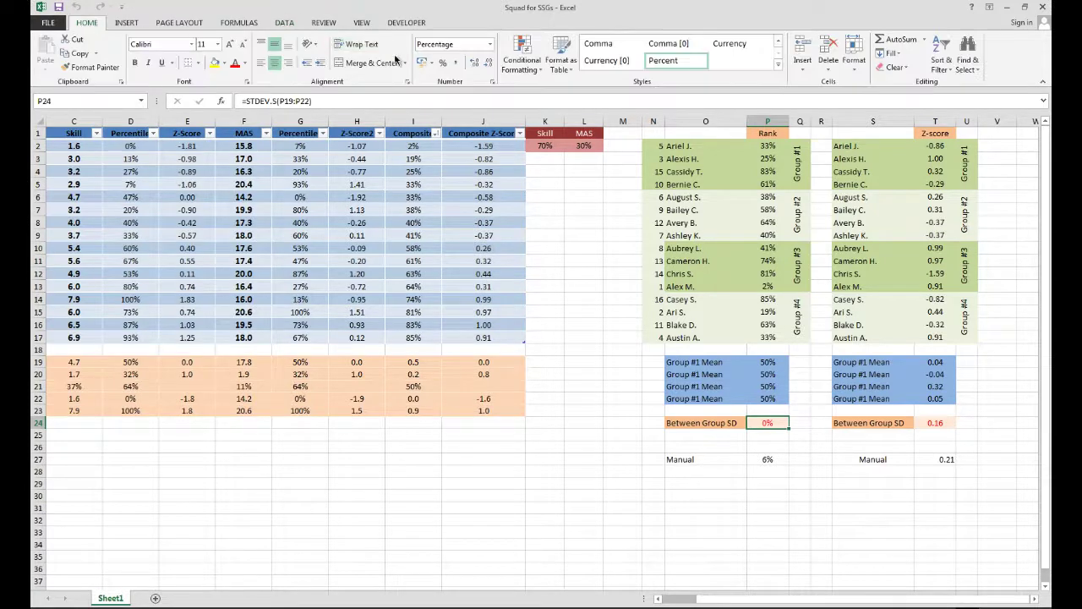
{"action": "left_click", "coordinate": [475, 63]}
{"action": "left_click", "coordinate": [474, 63]}
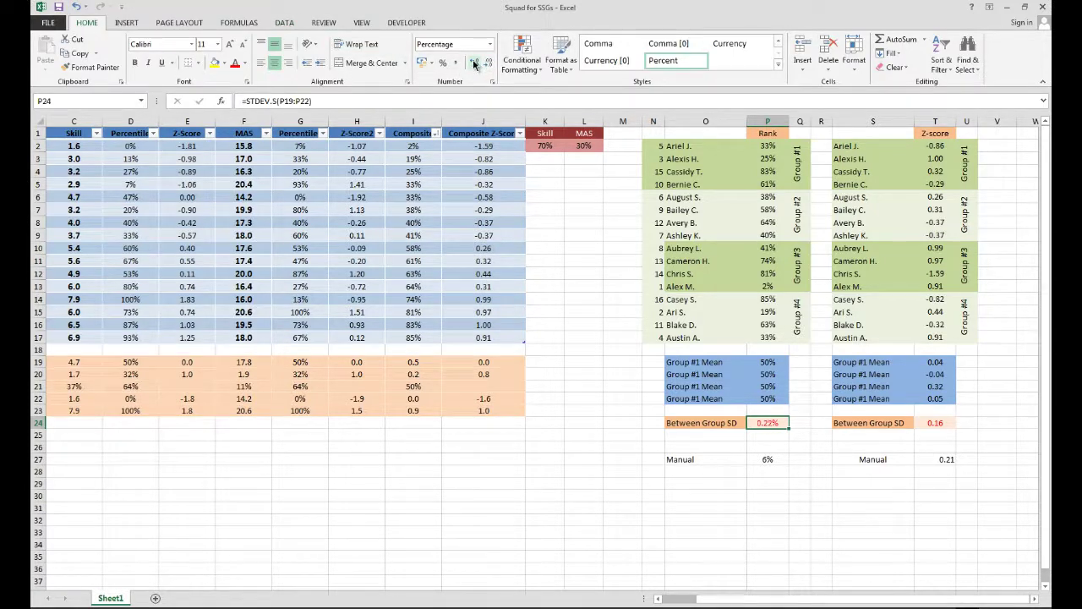
Step: Record 0.22% in P28, below the manual Rank between-group SD
{"action": "left_click", "coordinate": [776, 471]}
{"action": "type", "text": "0."}
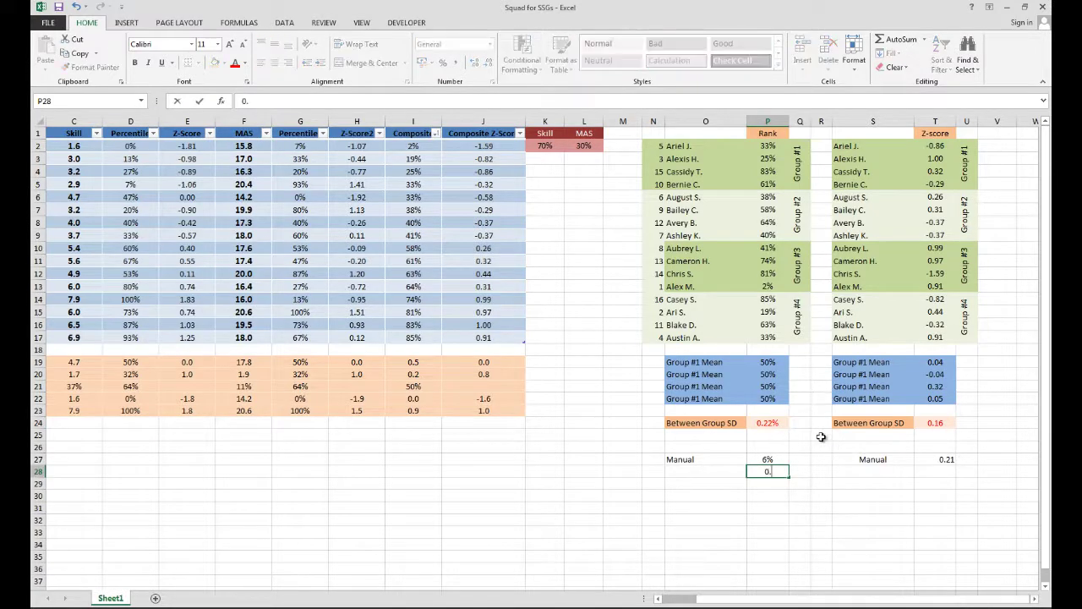
{"action": "key", "text": "Return"}
{"action": "key", "text": "Up"}
{"action": "key", "text": "Up"}
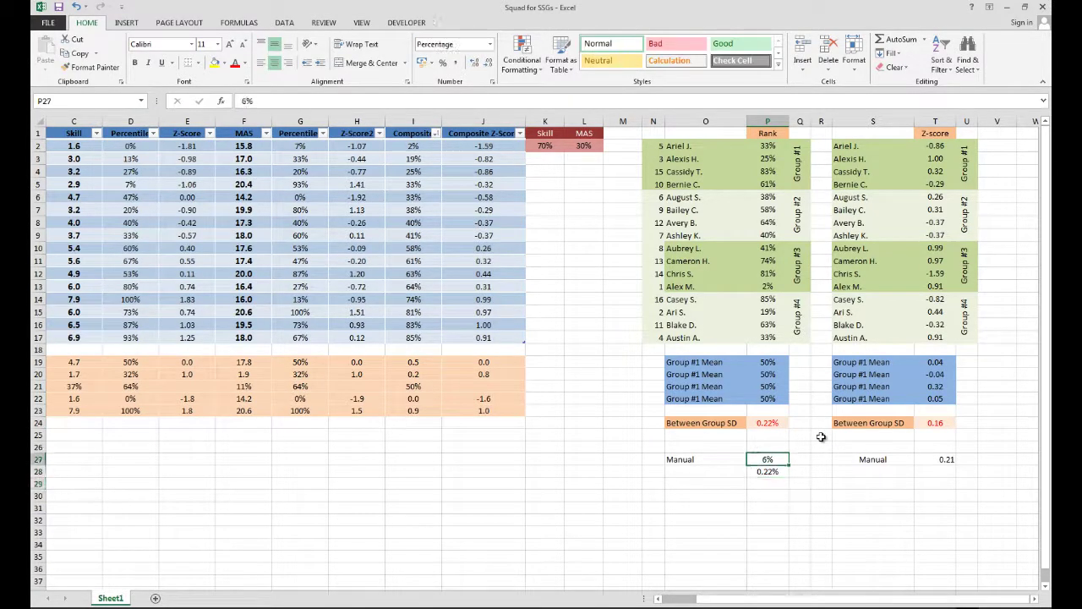
{"action": "key", "text": "Down"}
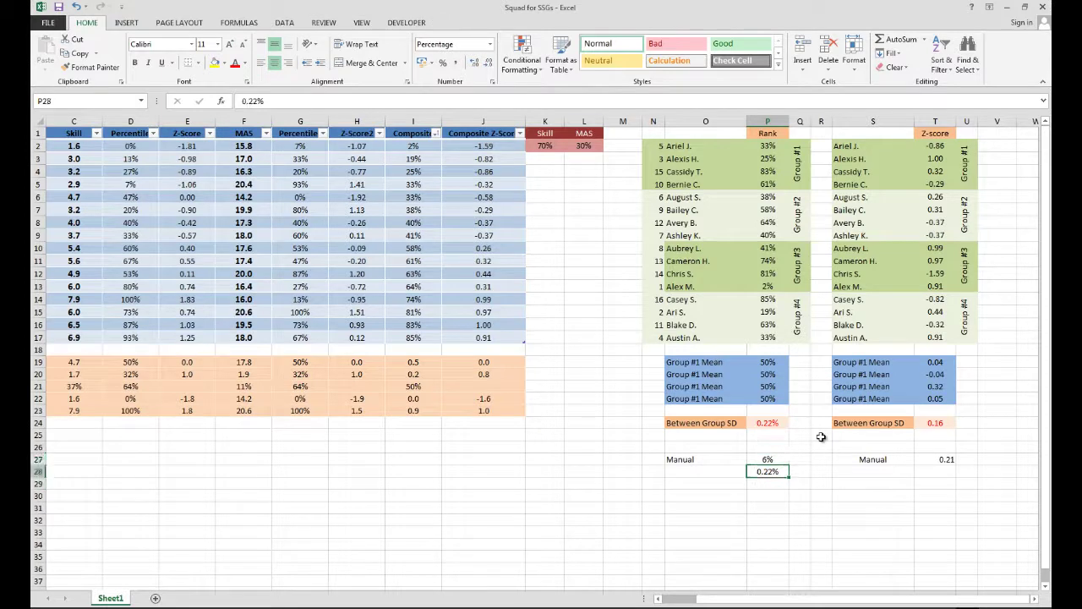
{"action": "key", "text": "Up"}
{"action": "key", "text": "Down"}
{"action": "key", "text": "Left"}
{"action": "key", "text": "Right"}
Step: Copy the position numbers and player names in N2:O17 and paste them as values starting at N30
{"action": "left_click_drag", "start_coordinate": [656, 145], "coordinate": [719, 339]}
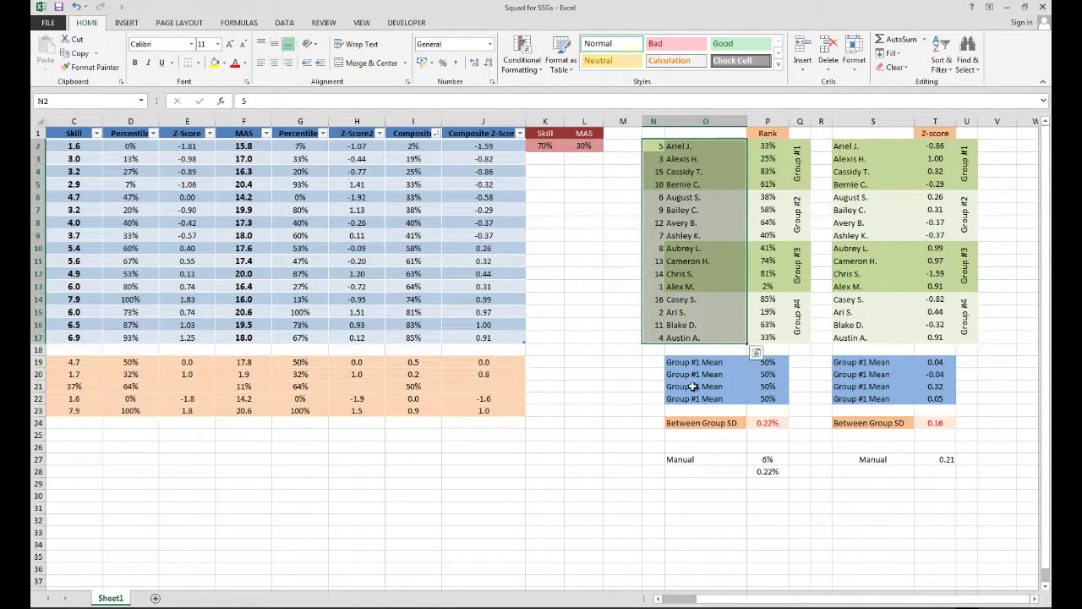
{"action": "key", "text": "ctrl+c"}
{"action": "scroll", "coordinate": [676, 435], "scroll_direction": "down", "scroll_amount": 2}
{"action": "left_click", "coordinate": [651, 421]}
{"action": "key", "text": "ctrl+v"}
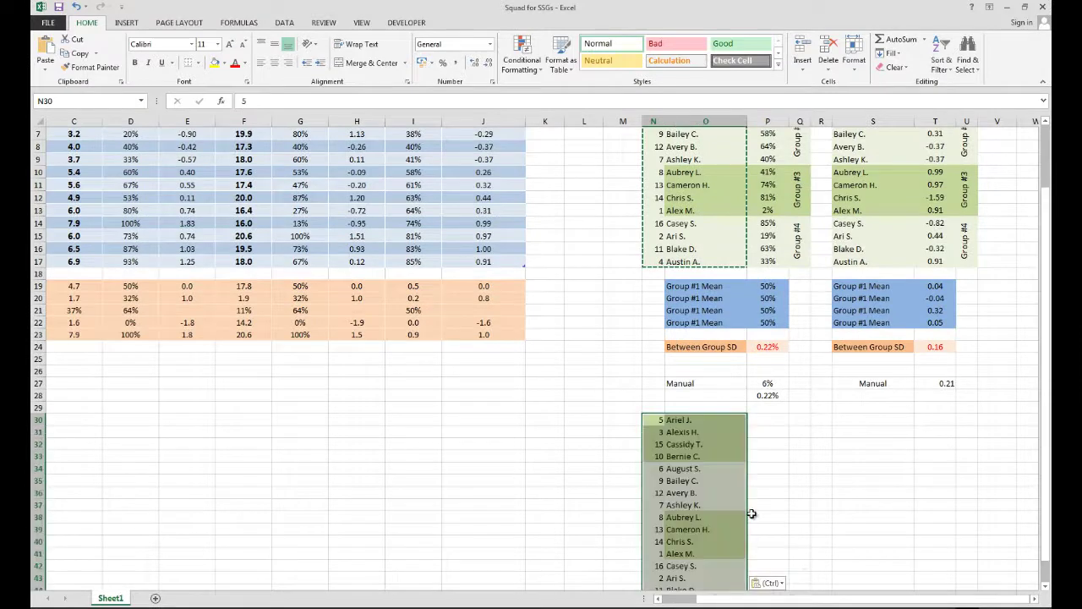
{"action": "left_click", "coordinate": [769, 583]}
{"action": "left_click", "coordinate": [758, 531]}
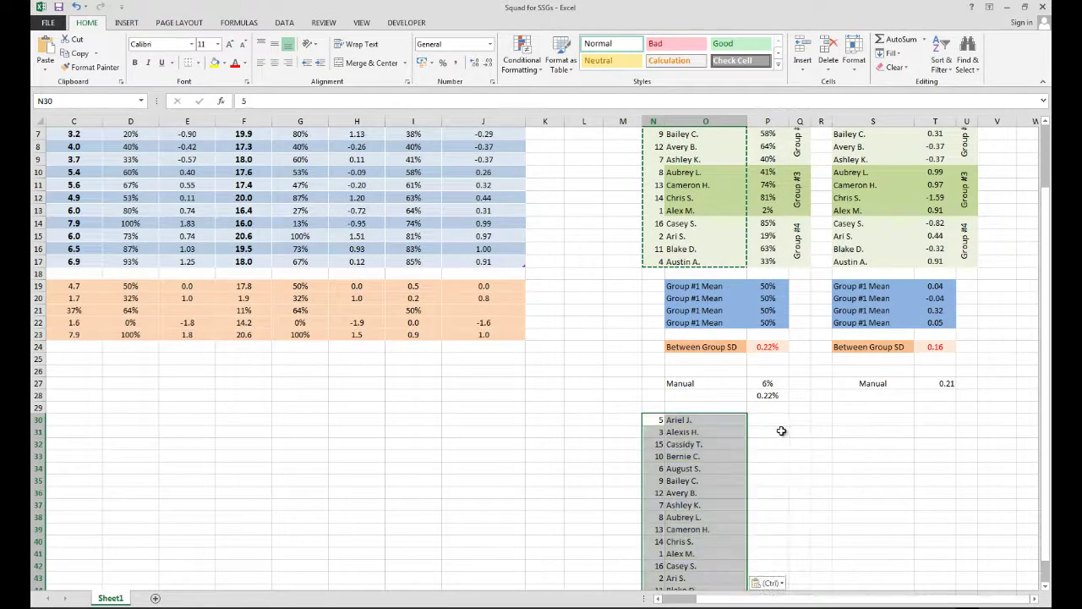
{"action": "left_click", "coordinate": [781, 431]}
{"action": "left_click", "coordinate": [871, 421]}
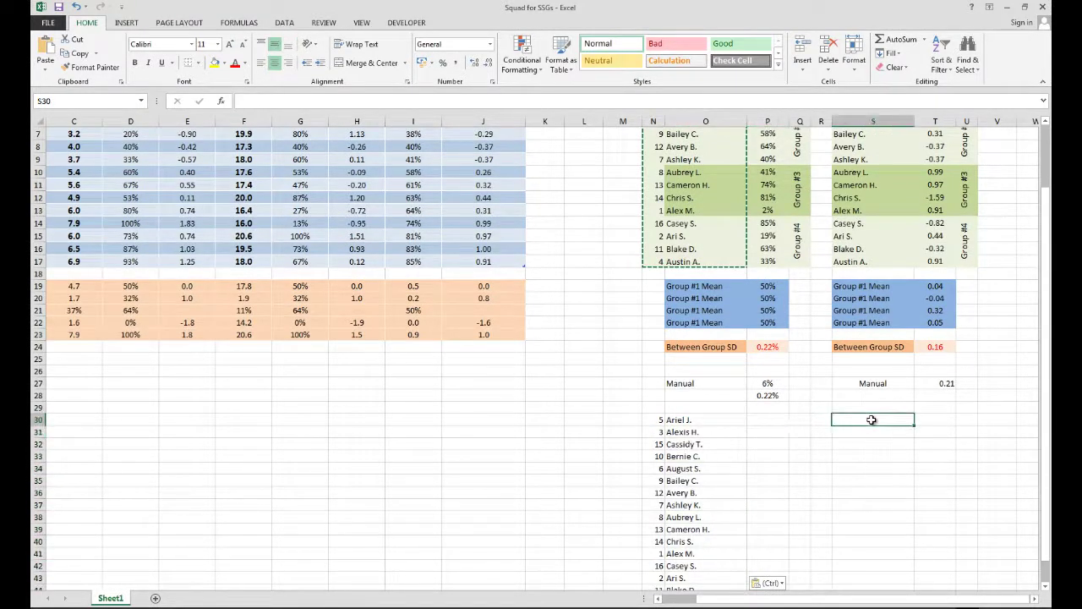
{"action": "scroll", "coordinate": [872, 420], "scroll_direction": "up", "scroll_amount": 2}
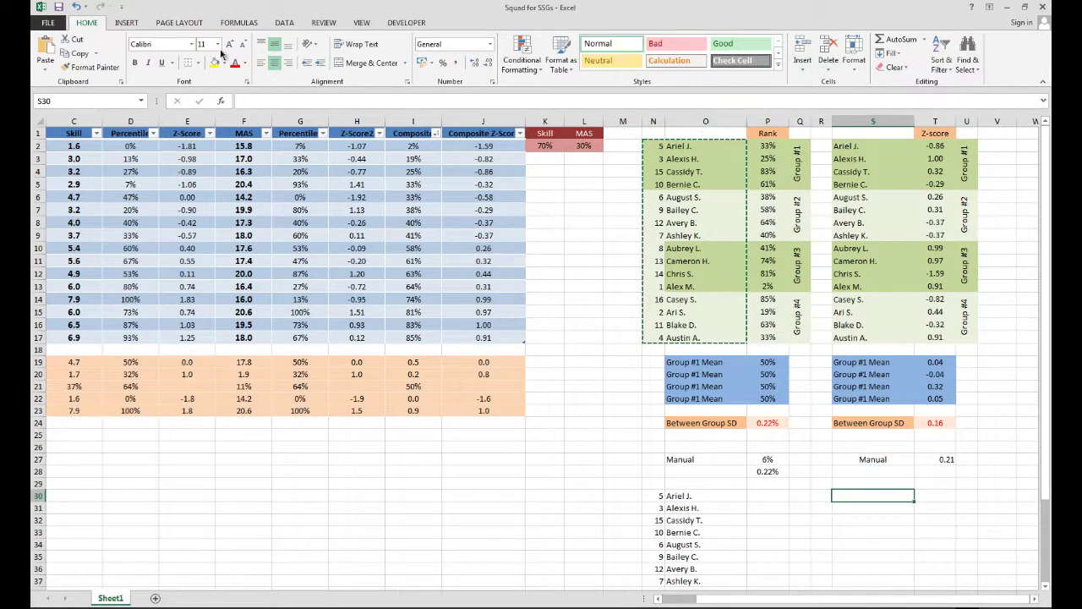
{"action": "left_click", "coordinate": [283, 23]}
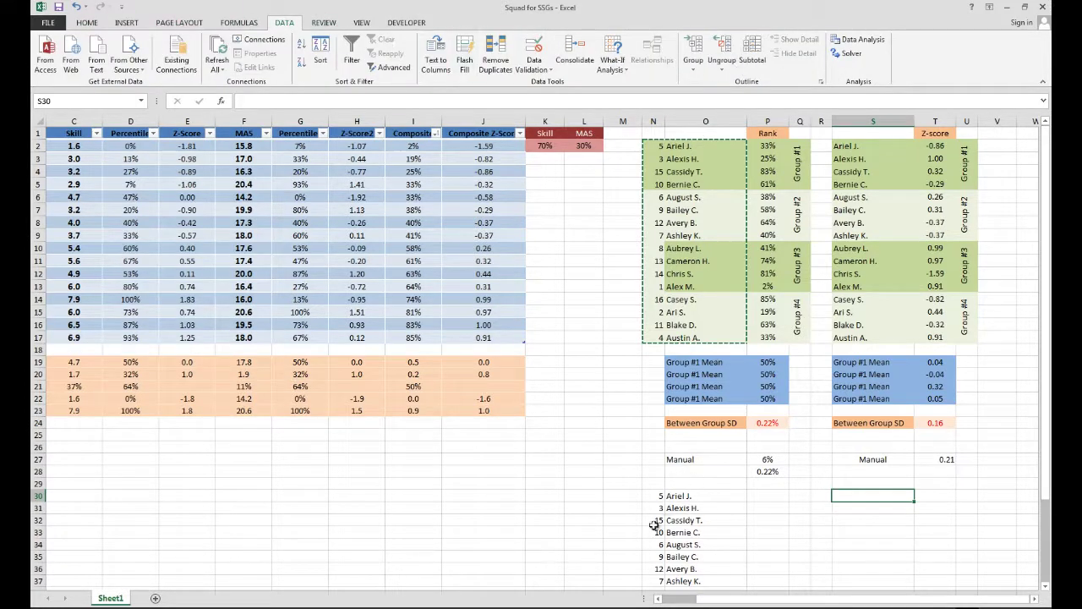
{"action": "scroll", "coordinate": [676, 501], "scroll_direction": "down", "scroll_amount": 3}
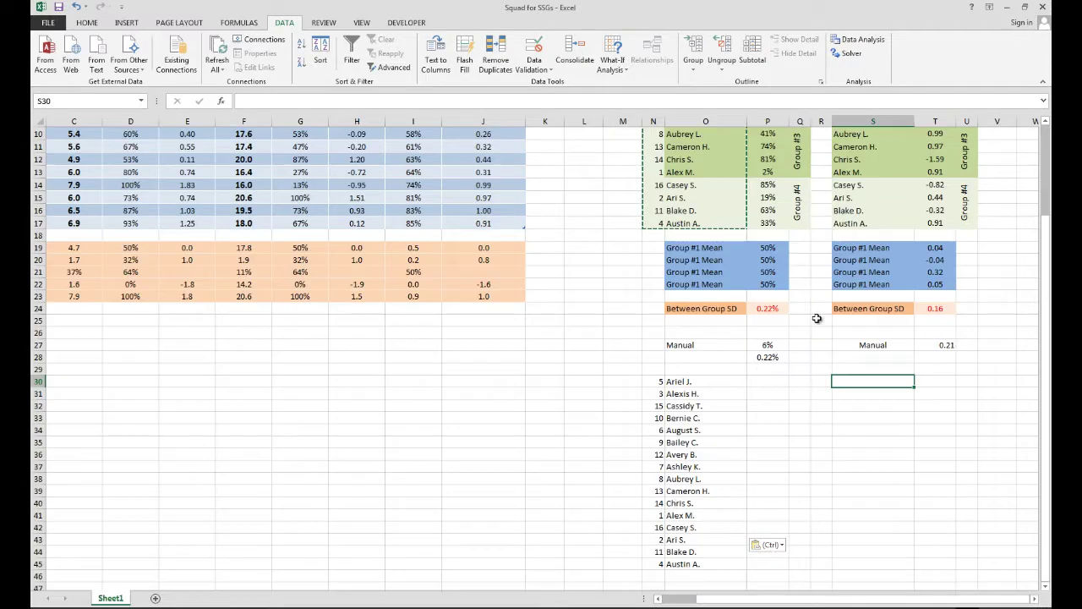
{"action": "scroll", "coordinate": [802, 375], "scroll_direction": "up", "scroll_amount": 3}
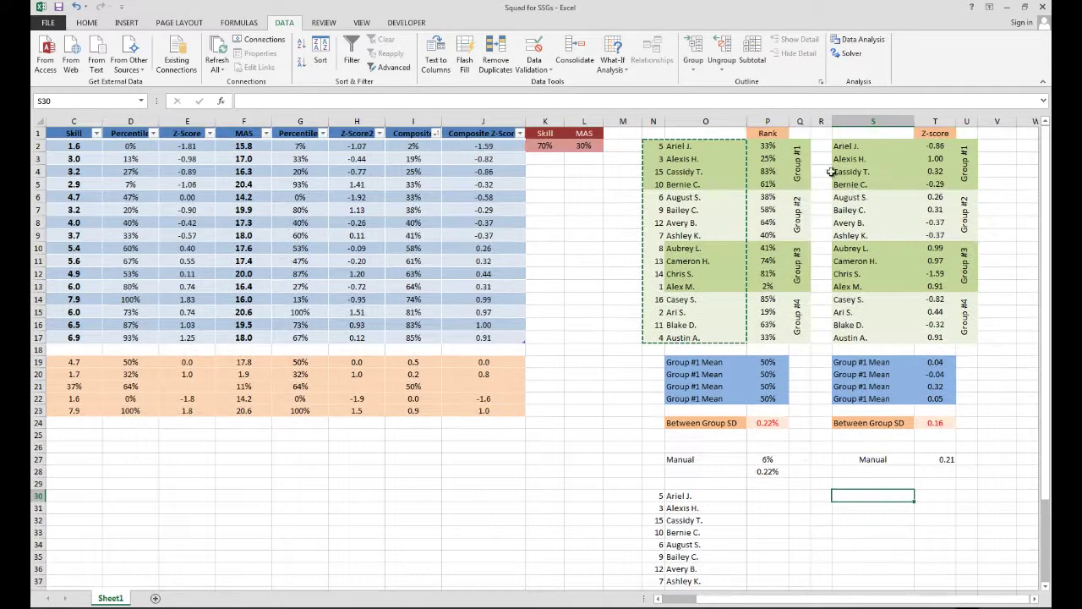
{"action": "left_click", "coordinate": [847, 53]}
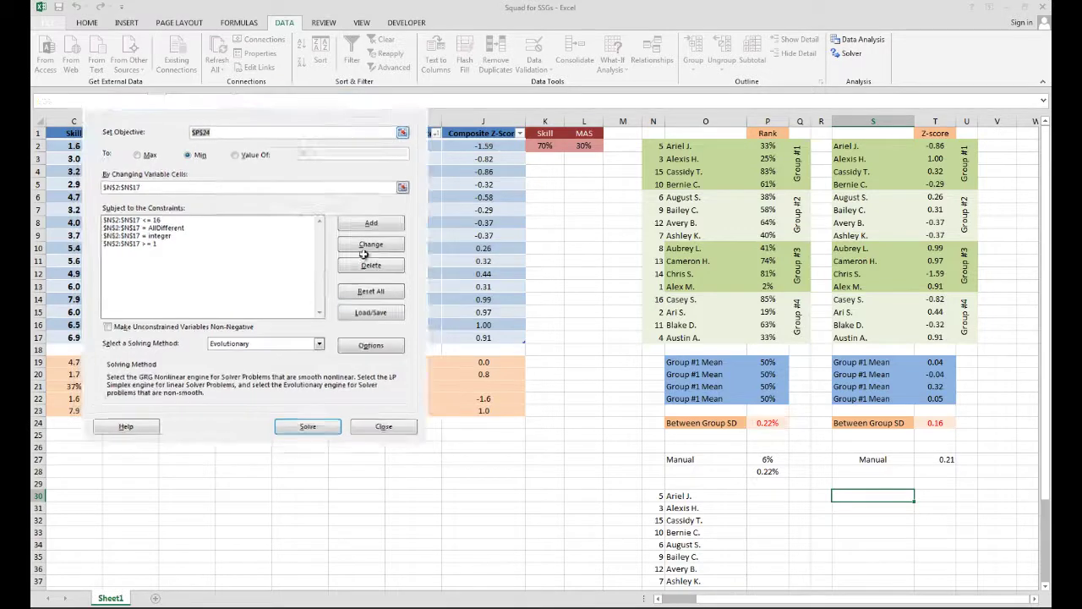
{"action": "left_click", "coordinate": [385, 427]}
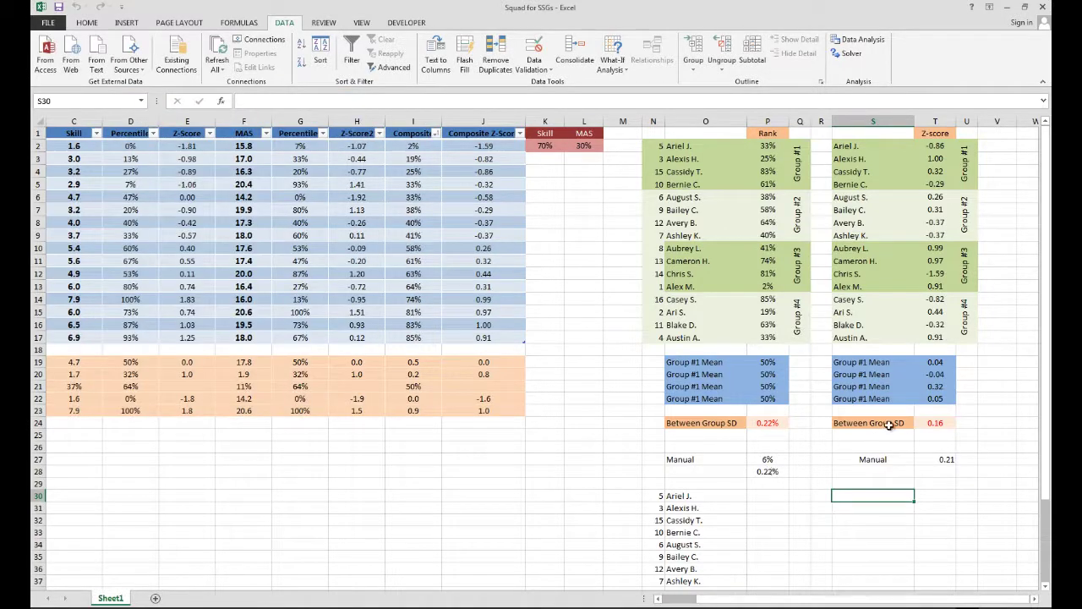
Step: Copy the Z-score between-group SD from T24 and paste it as a value into T28
{"action": "left_click", "coordinate": [925, 424]}
{"action": "key", "text": "ctrl+c"}
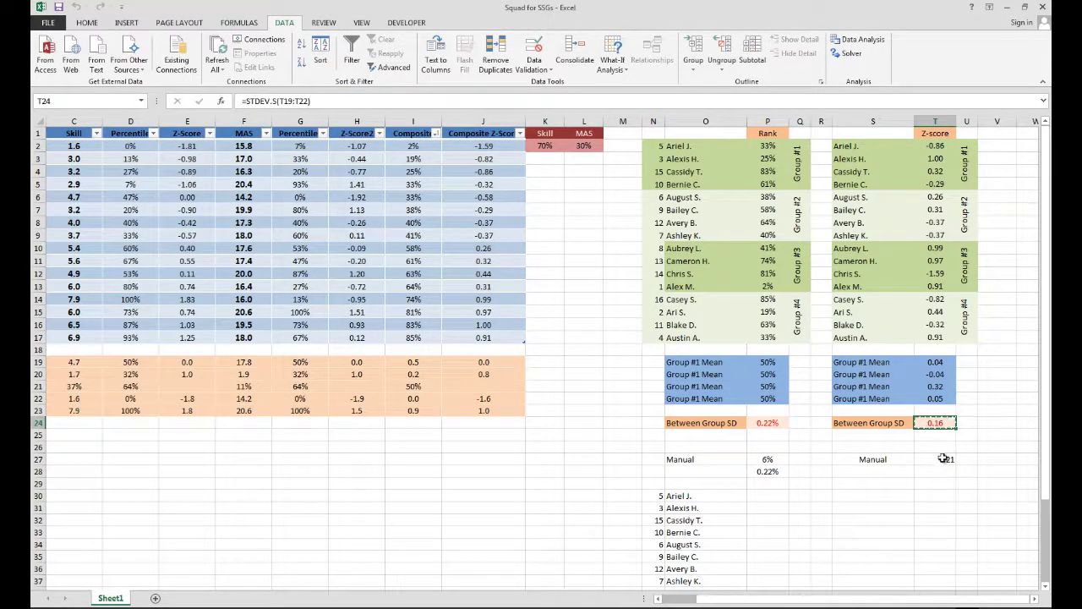
{"action": "left_click", "coordinate": [930, 471]}
{"action": "key", "text": "ctrl+v"}
{"action": "left_click", "coordinate": [973, 486]}
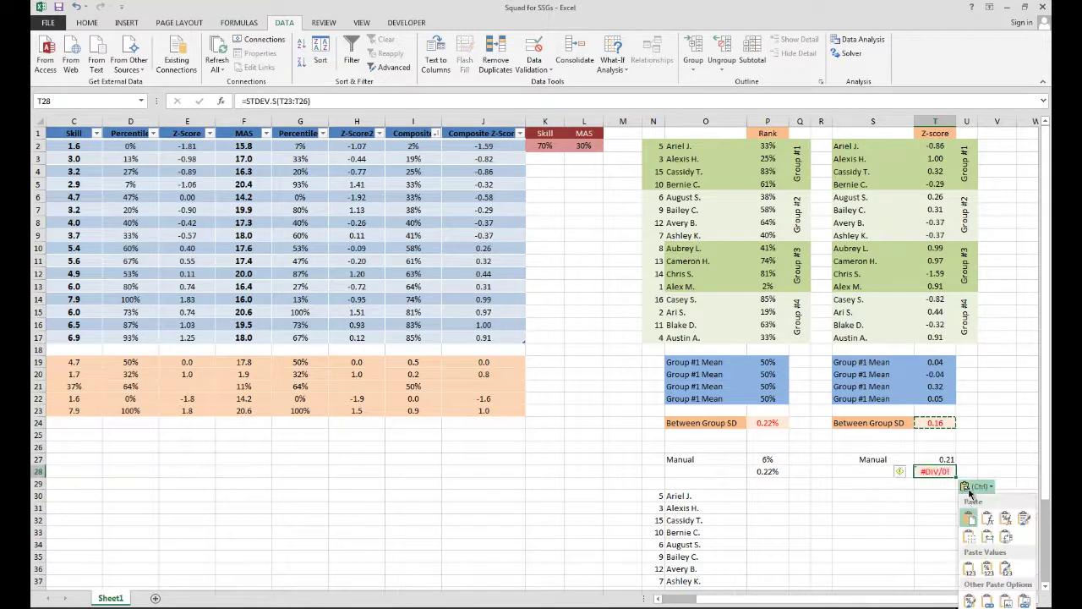
{"action": "left_click", "coordinate": [971, 563]}
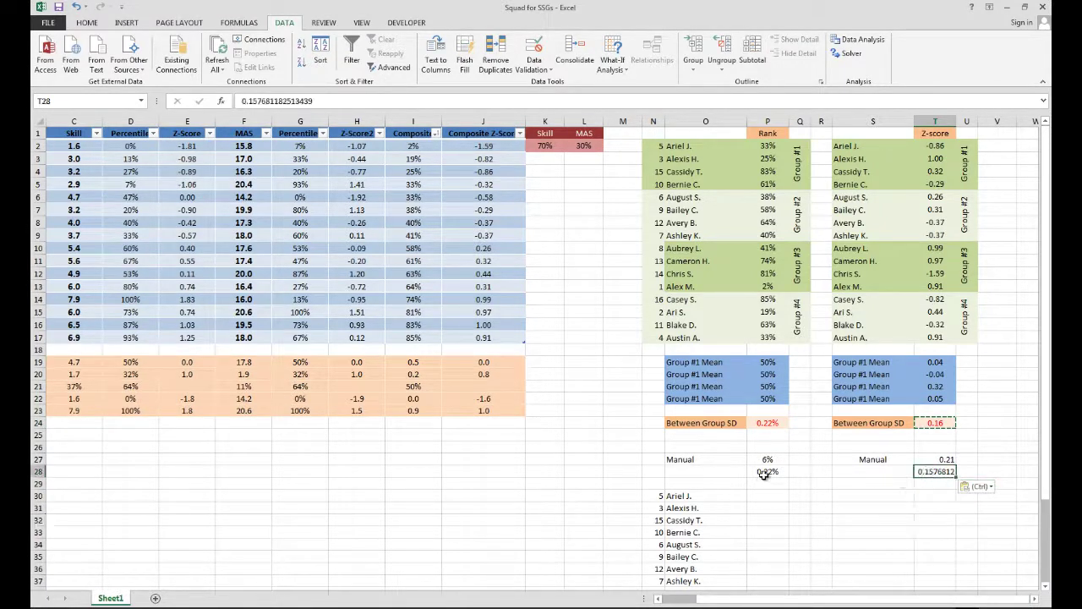
Step: Label the recorded results in row 28 by entering "Percentiles" in O28 and S28
{"action": "left_click", "coordinate": [685, 474]}
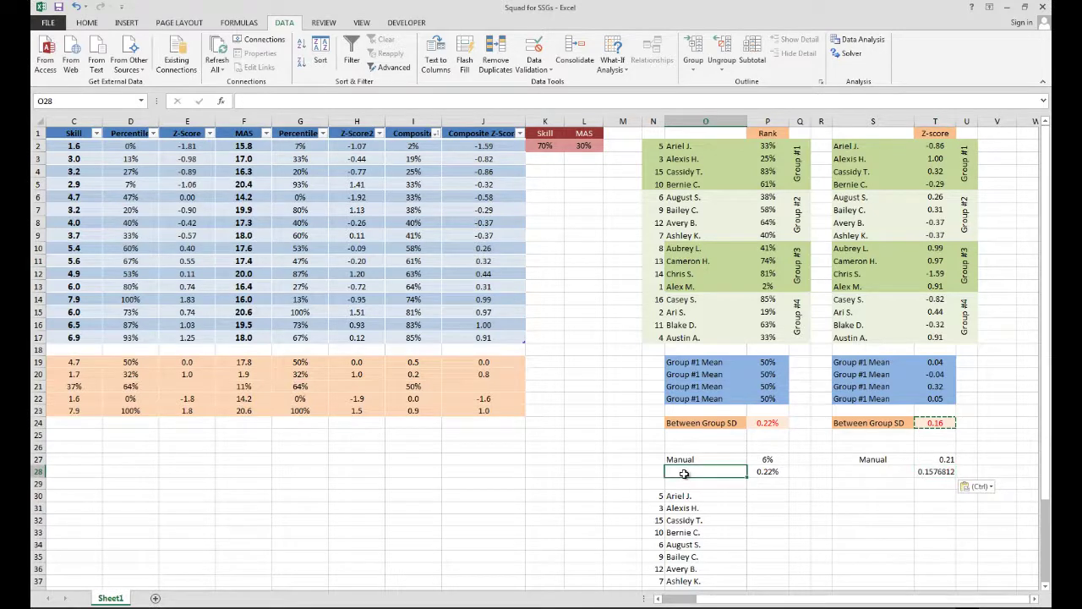
{"action": "type", "text": "Percent"}
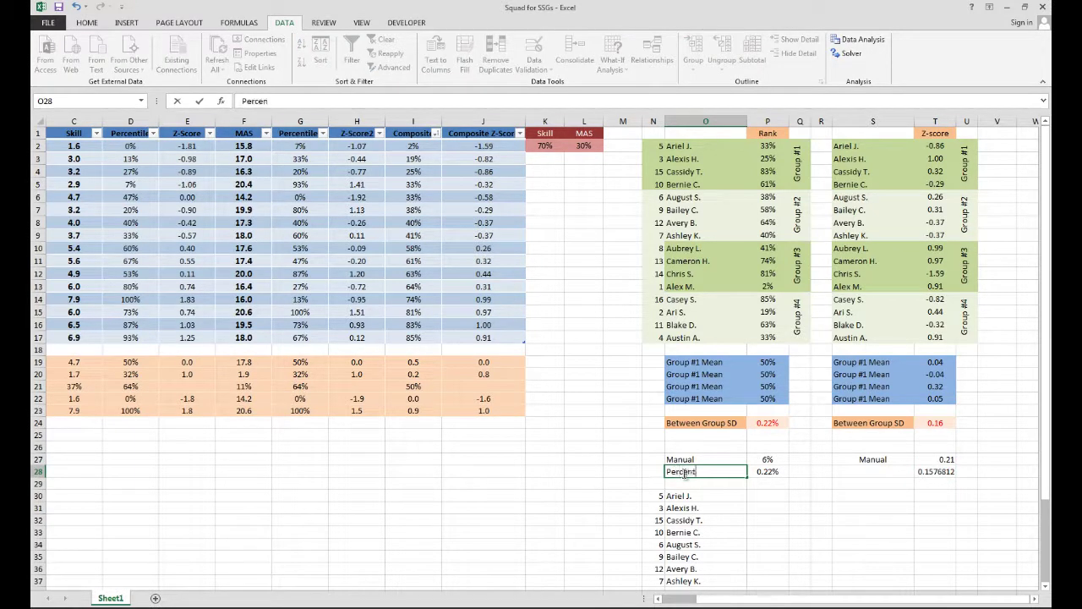
{"action": "type", "text": "iles"}
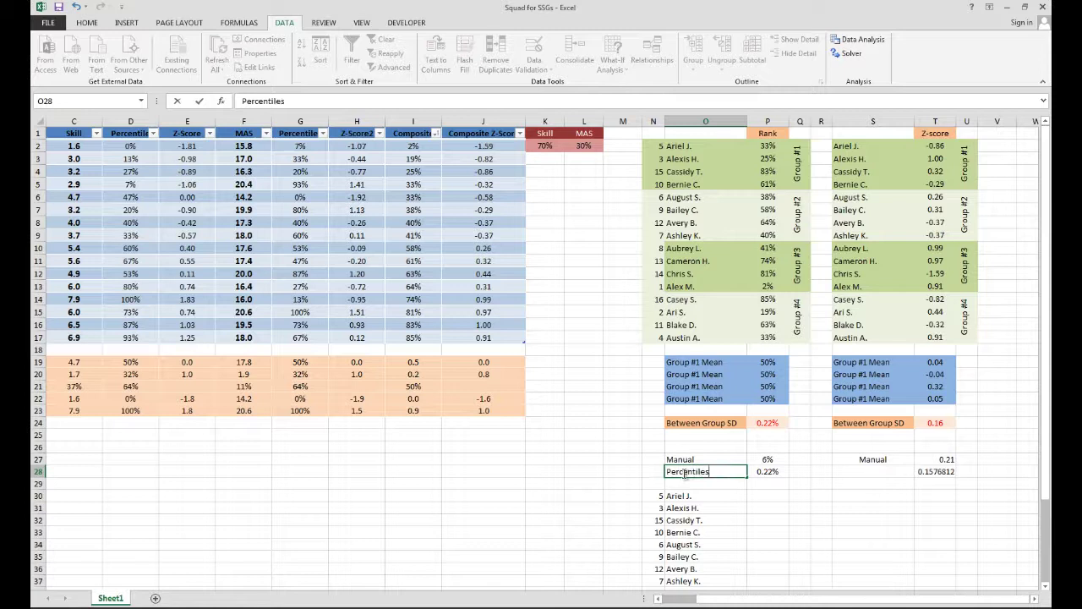
{"action": "left_click", "coordinate": [856, 476]}
{"action": "type", "text": "Per"}
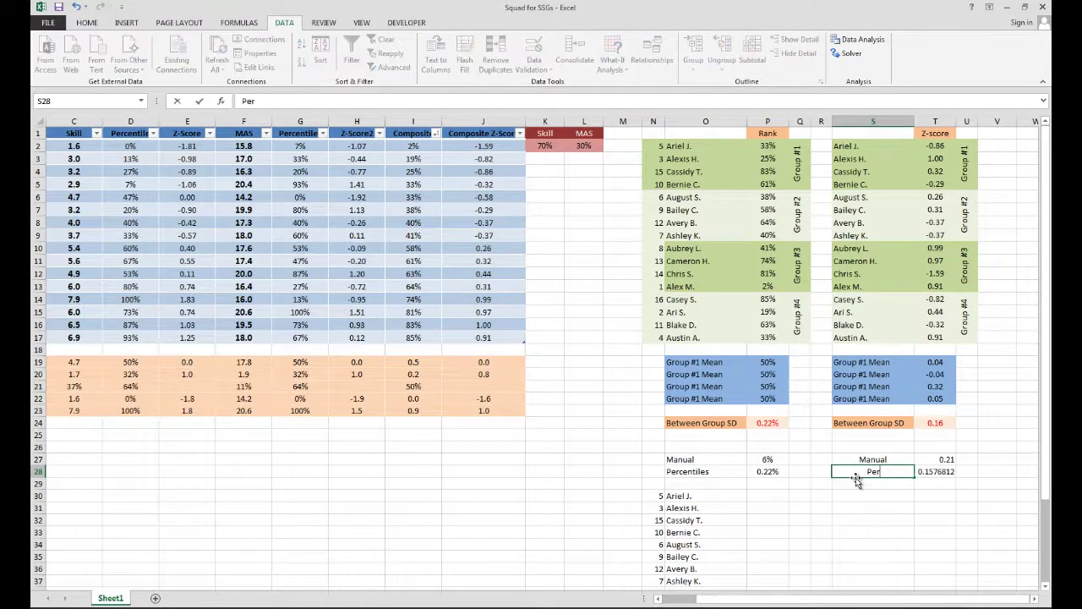
{"action": "type", "text": "centiles"}
{"action": "left_click", "coordinate": [871, 510]}
{"action": "left_click", "coordinate": [866, 494]}
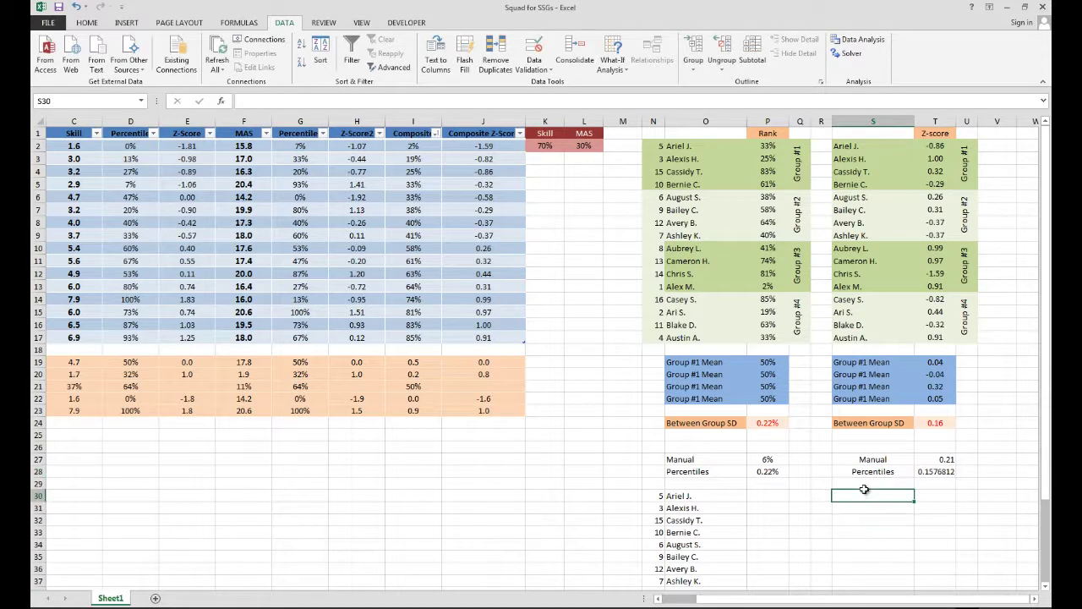
Step: Change the Solver objective to minimise the Z-score between-group SD in T24, run it and keep the solution
{"action": "left_click", "coordinate": [853, 52]}
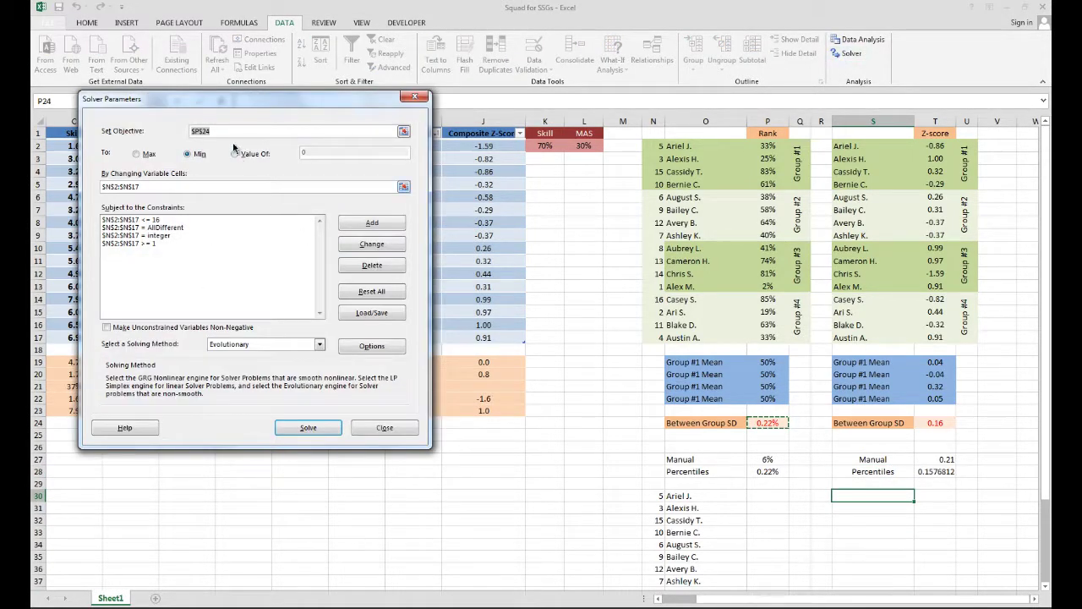
{"action": "key", "text": "BackSpace"}
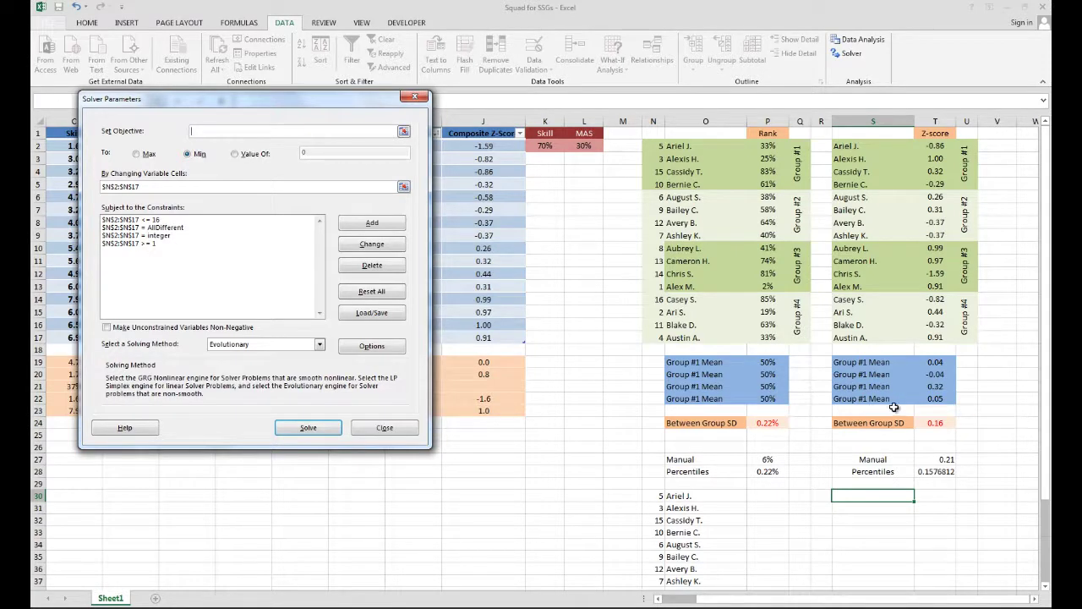
{"action": "left_click", "coordinate": [939, 425]}
{"action": "left_click_drag", "start_coordinate": [219, 98], "coordinate": [319, 48]}
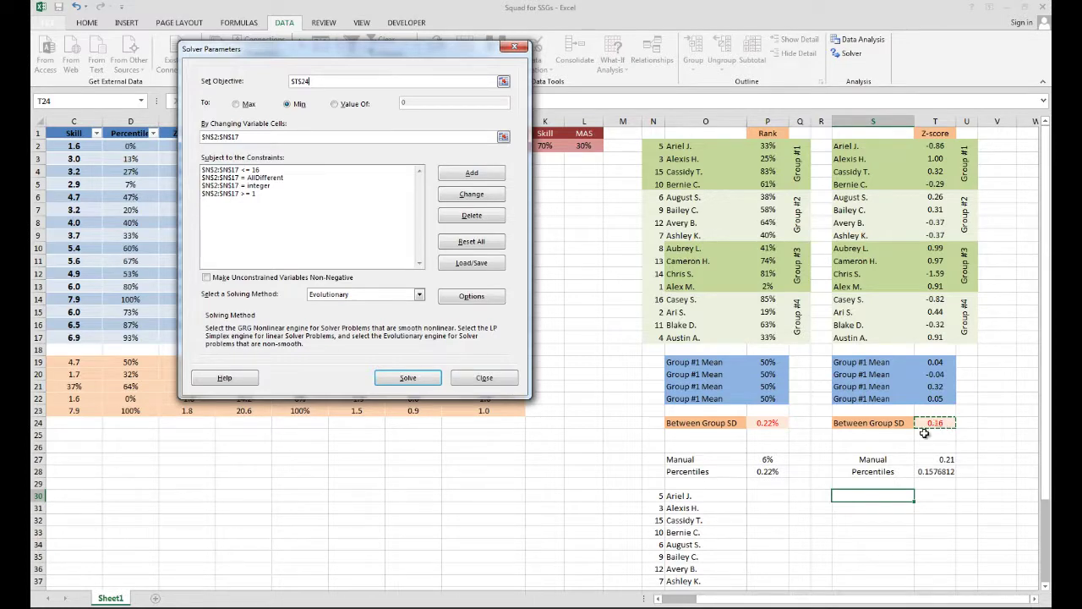
{"action": "left_click", "coordinate": [398, 379]}
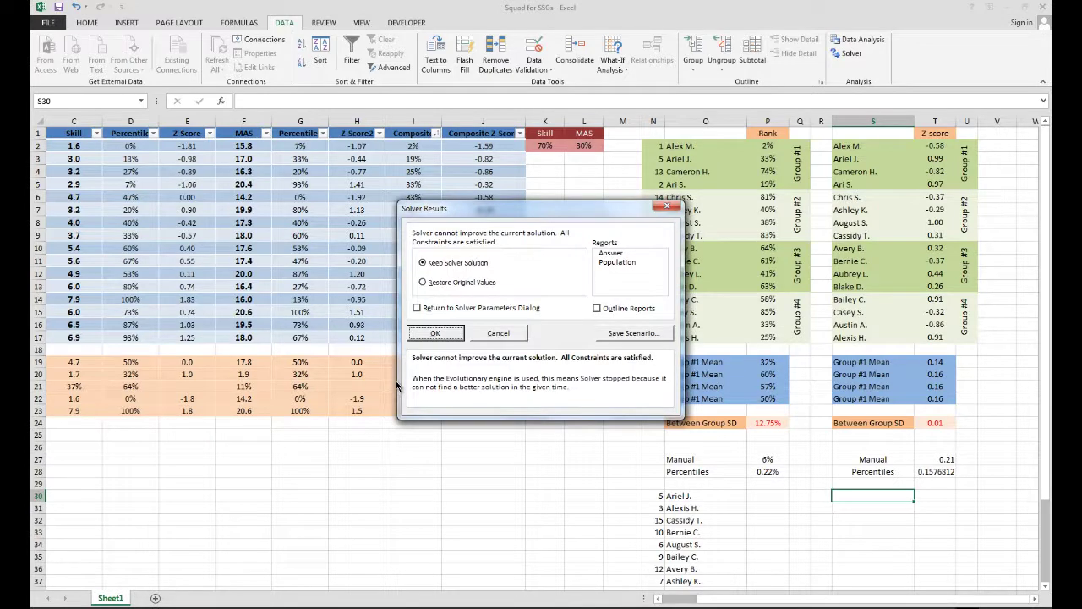
{"action": "left_click", "coordinate": [434, 333]}
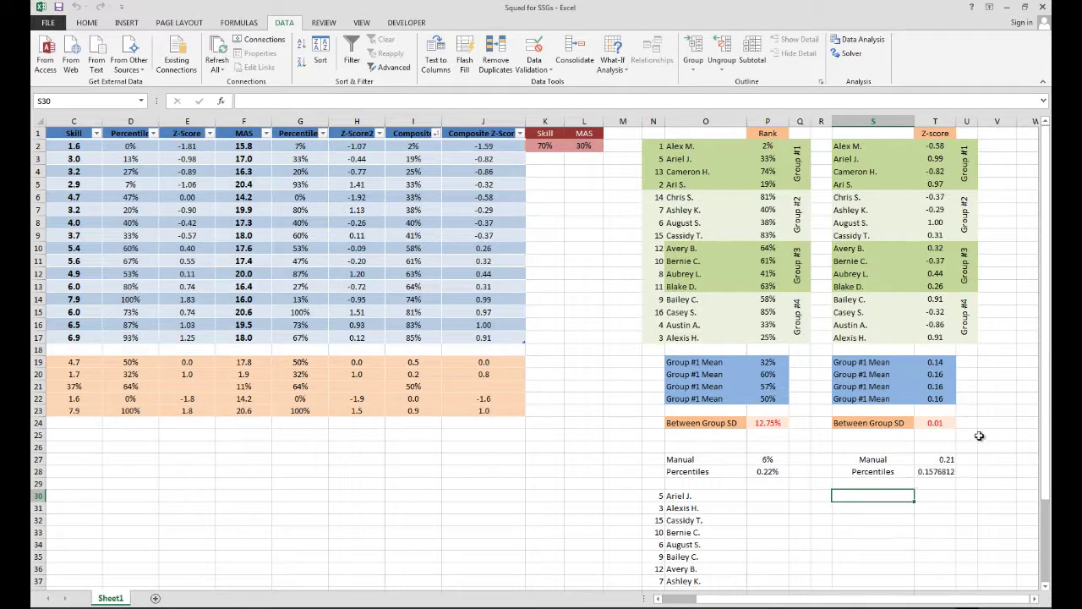
Step: Enter the label "Z-Scores" in O29 and record 12.75% beside it in P29
{"action": "left_click", "coordinate": [938, 425]}
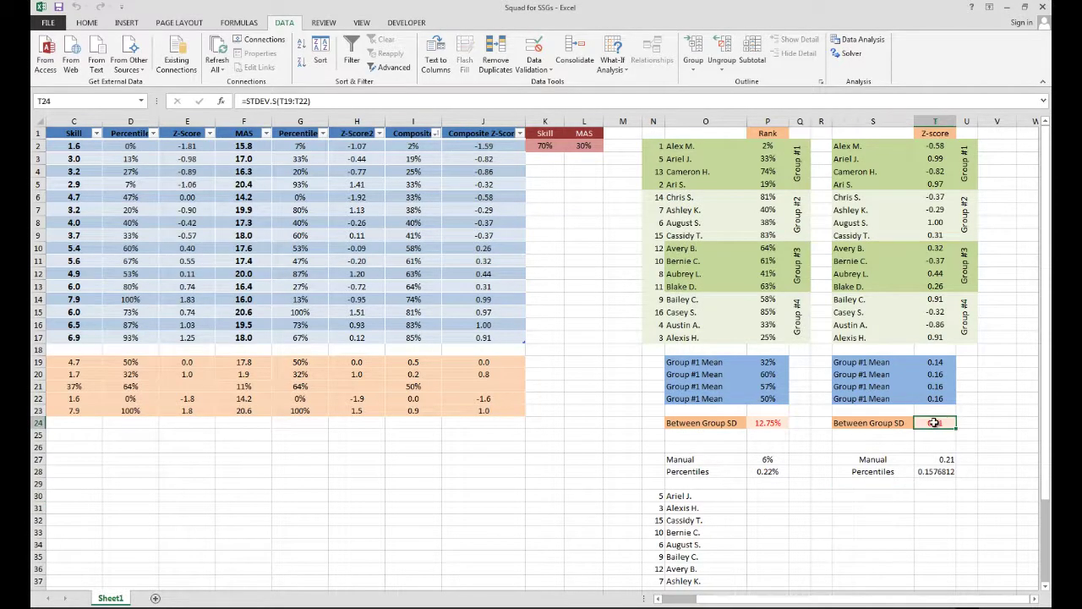
{"action": "left_click", "coordinate": [725, 483]}
{"action": "type", "text": "z"}
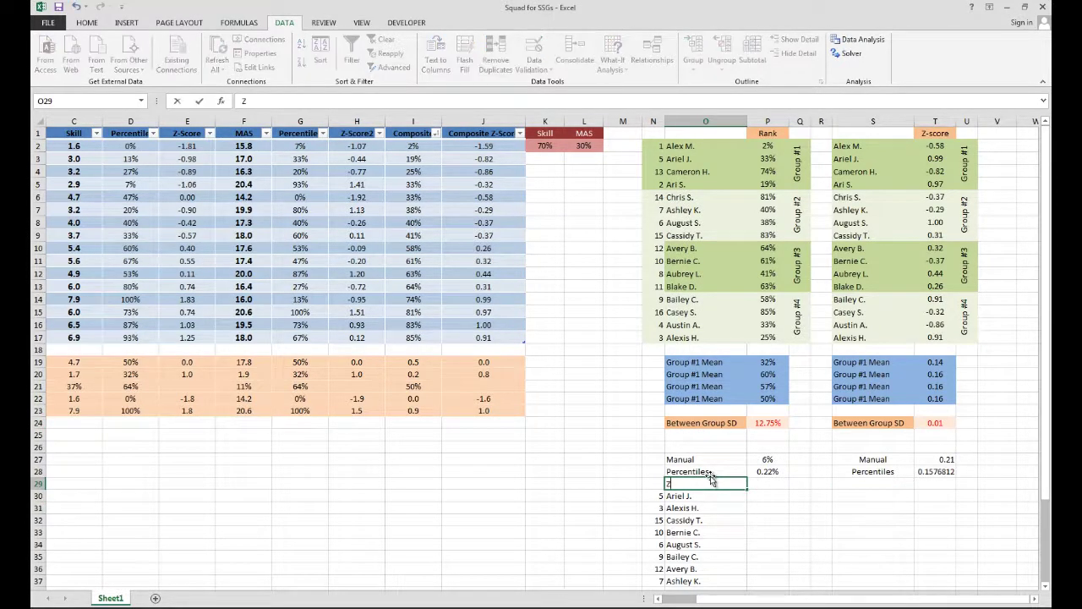
{"action": "type", "text": "-Scores"}
{"action": "key", "text": "Tab"}
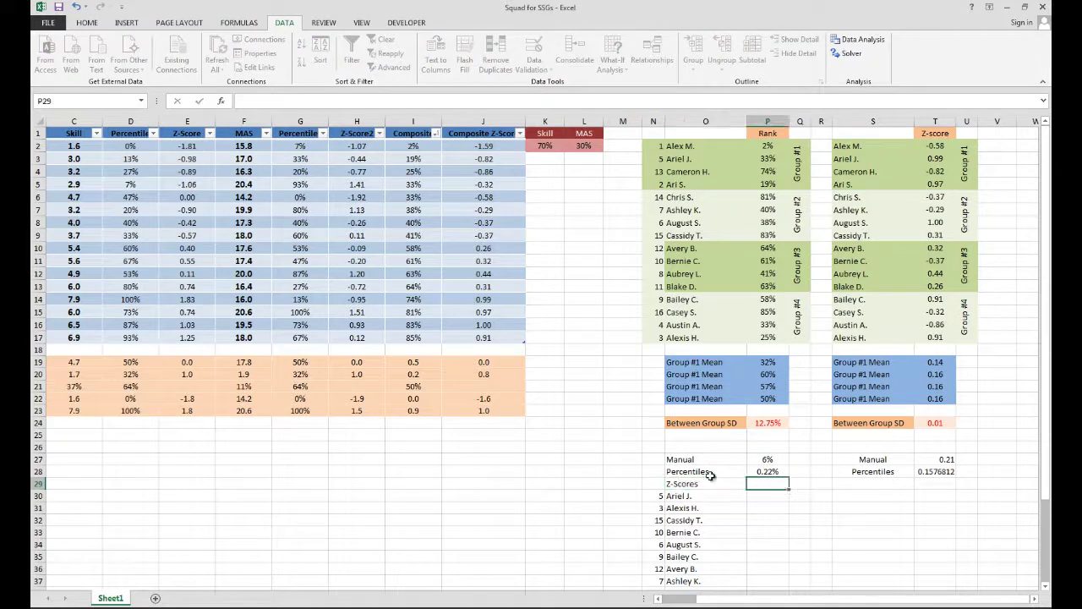
{"action": "type", "text": "12.75%"}
{"action": "key", "text": "Tab"}
Step: Enter the label "Z-Scores" in S29 and record 0.01 beside it in T29
{"action": "key", "text": "Tab"}
{"action": "key", "text": "Tab"}
{"action": "type", "text": "Z"}
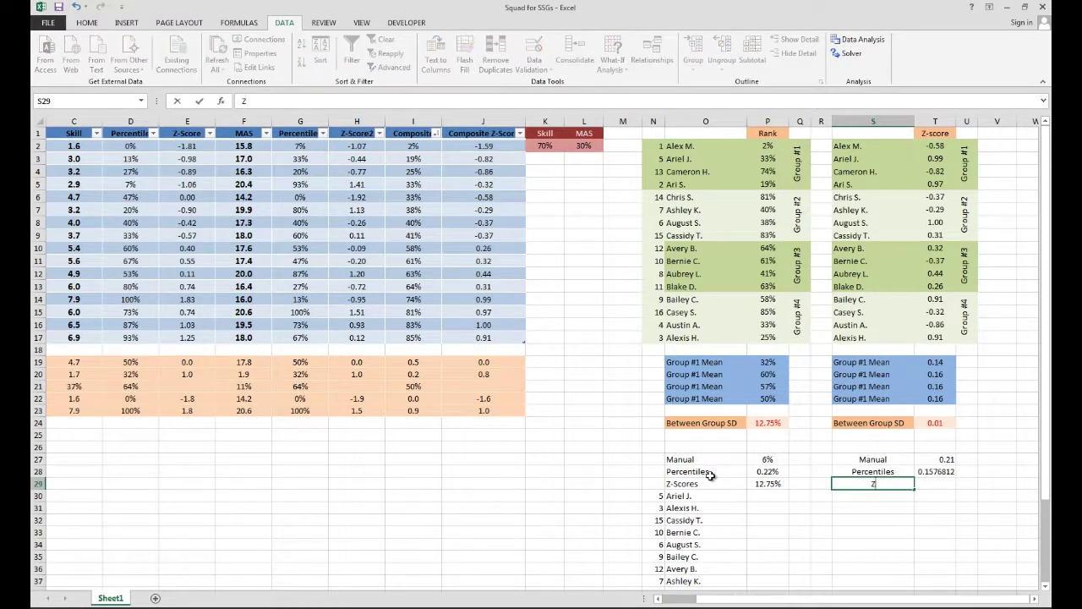
{"action": "type", "text": "-Scores"}
{"action": "key", "text": "Tab"}
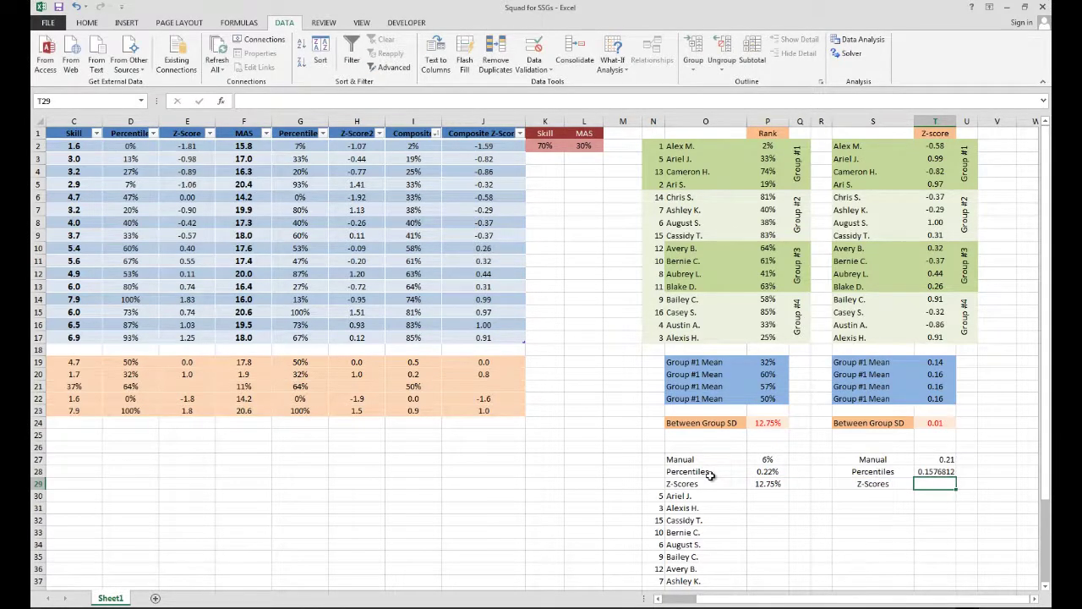
{"action": "type", "text": "0.0"}
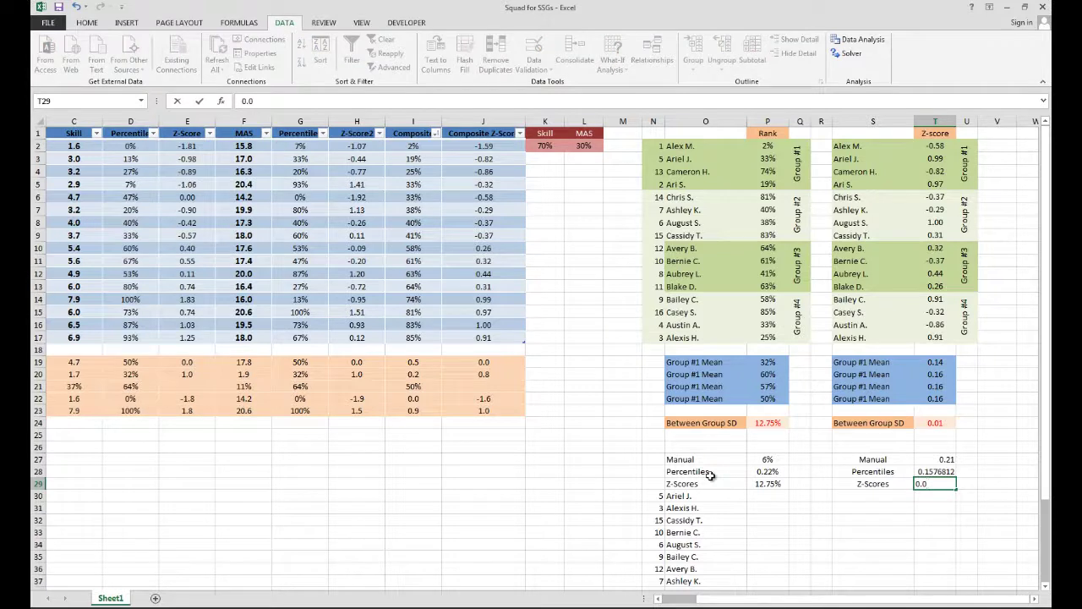
{"action": "type", "text": "1"}
{"action": "key", "text": "Return"}
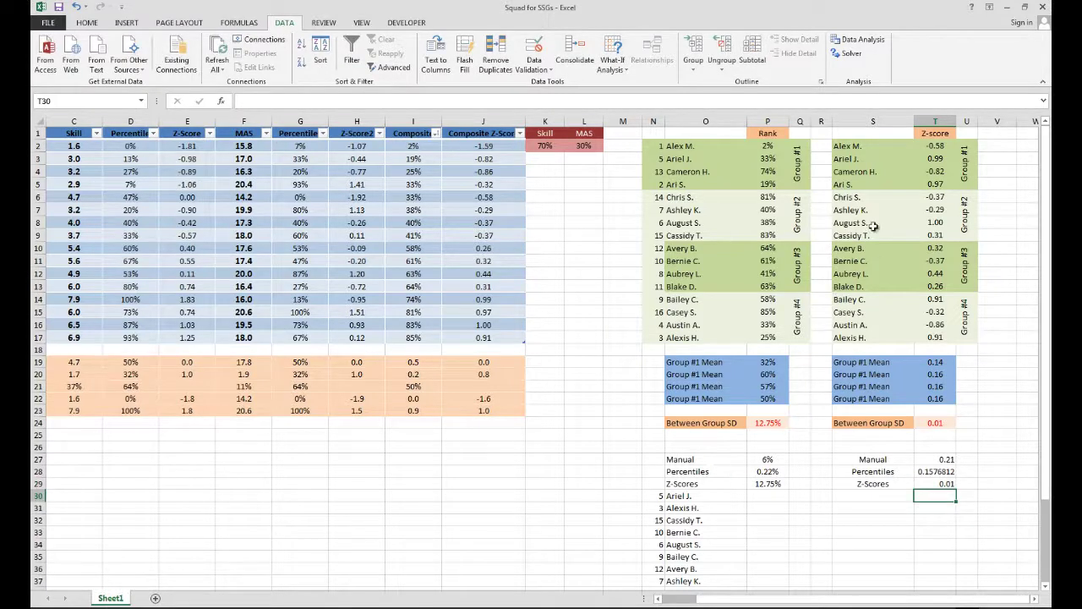
Step: Copy the solved player numbers and names from N2:O17 and paste them as values starting at R30
{"action": "left_click_drag", "start_coordinate": [842, 145], "coordinate": [839, 338]}
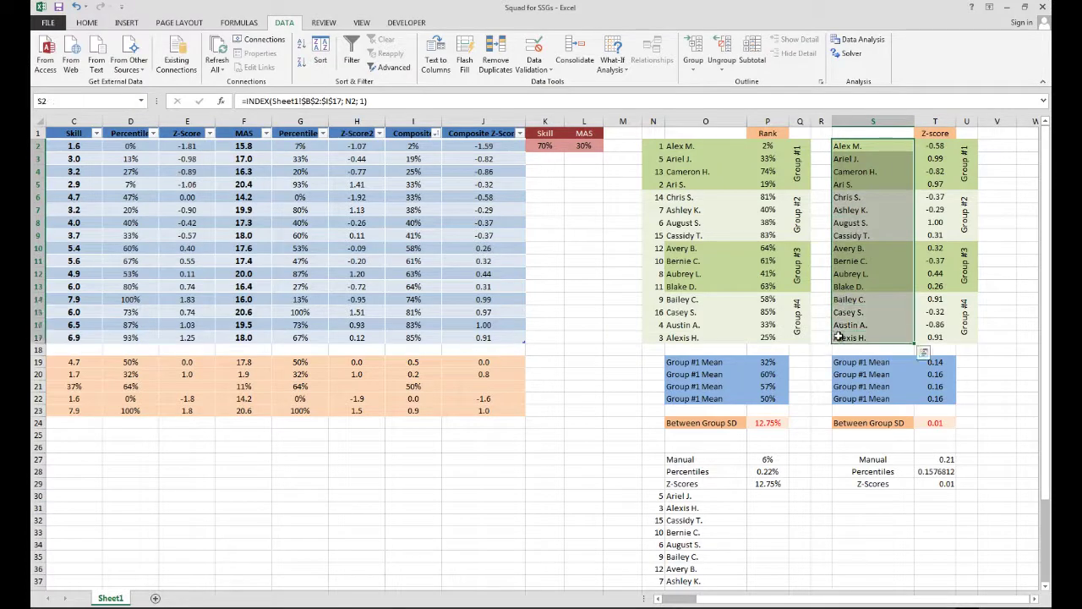
{"action": "left_click_drag", "start_coordinate": [659, 145], "coordinate": [702, 336]}
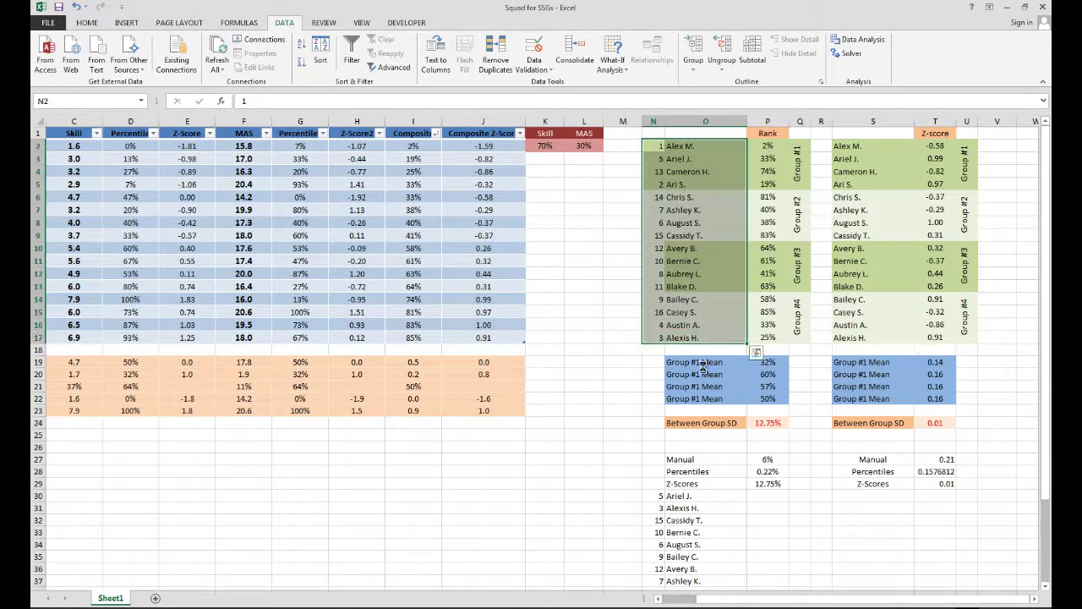
{"action": "key", "text": "ctrl+c"}
{"action": "left_click", "coordinate": [820, 498]}
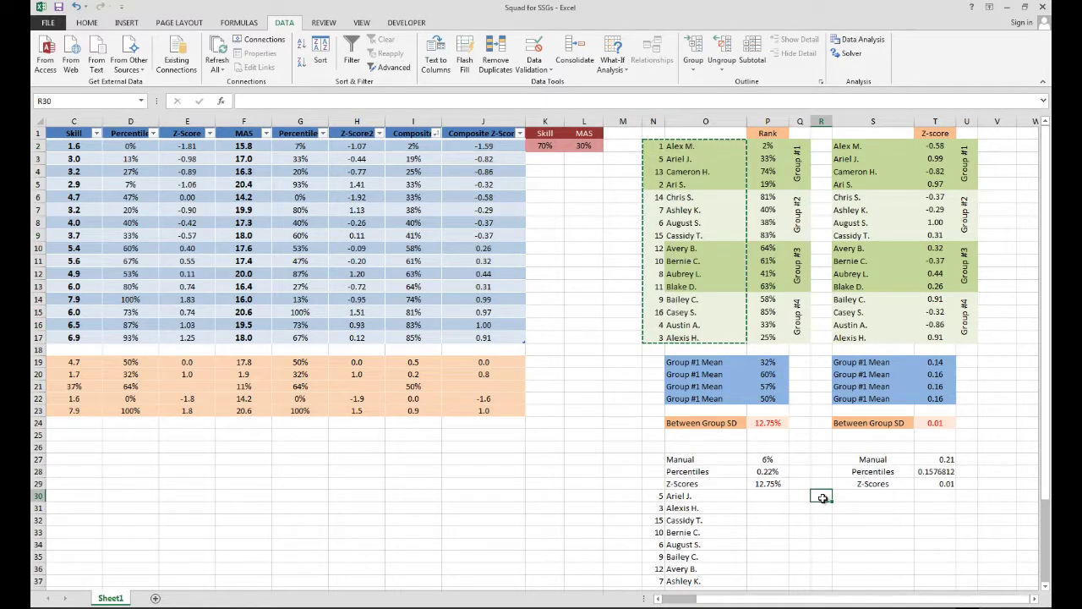
{"action": "key", "text": "ctrl+v"}
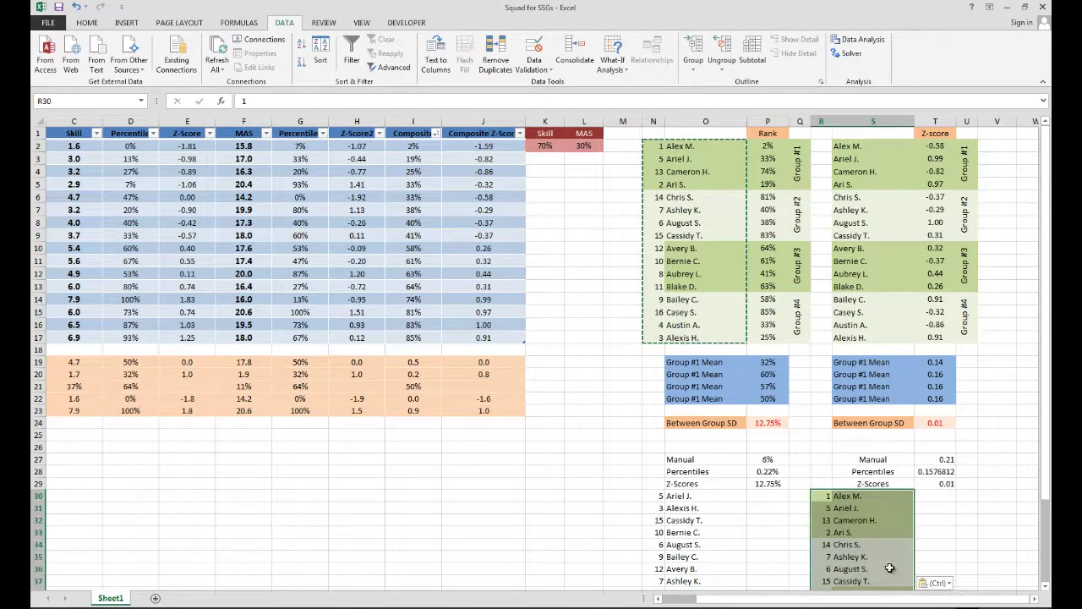
{"action": "left_click", "coordinate": [933, 582]}
{"action": "left_click", "coordinate": [927, 533]}
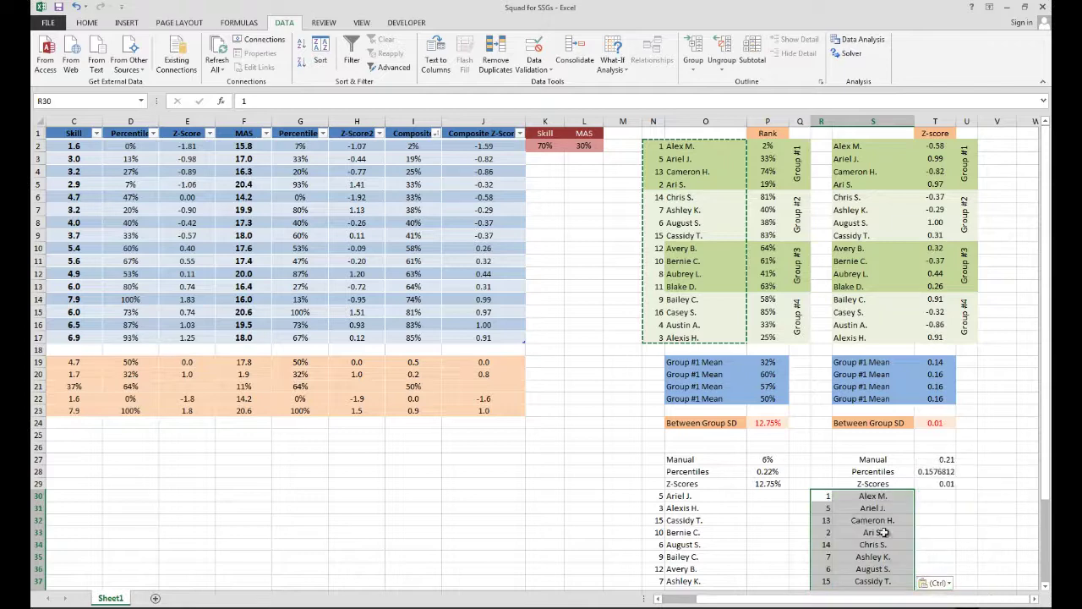
{"action": "left_click", "coordinate": [834, 521]}
{"action": "scroll", "coordinate": [835, 521], "scroll_direction": "down", "scroll_amount": 4}
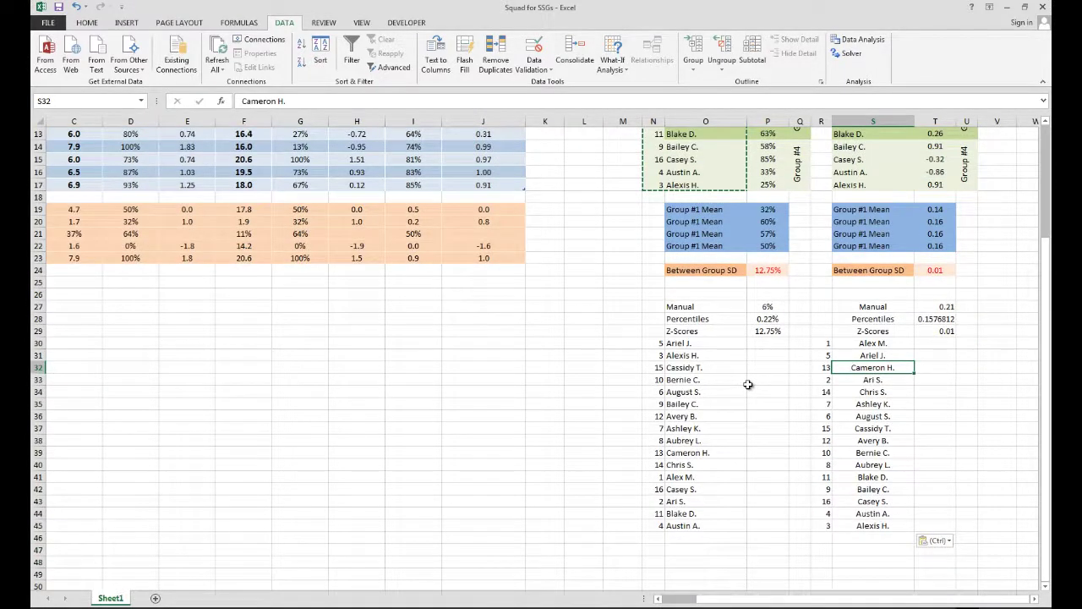
Step: Compare the manual, percentile and z-score between-group SDs recorded in P27:P29 and T27:T29
{"action": "left_click", "coordinate": [848, 307]}
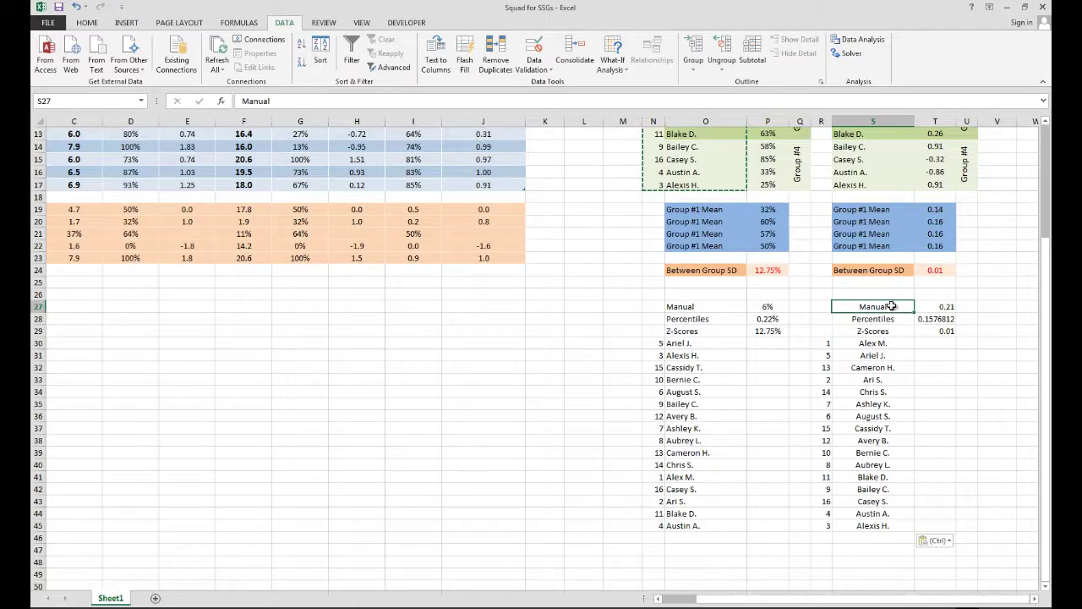
{"action": "scroll", "coordinate": [1014, 308], "scroll_direction": "up", "scroll_amount": 4}
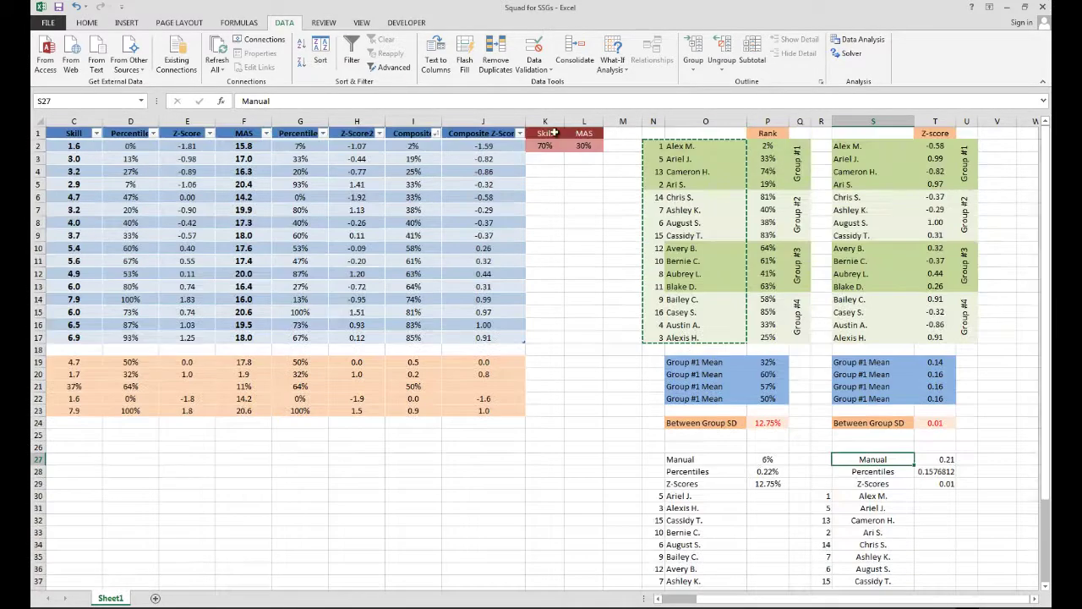
{"action": "scroll", "coordinate": [713, 439], "scroll_direction": "down", "scroll_amount": 4}
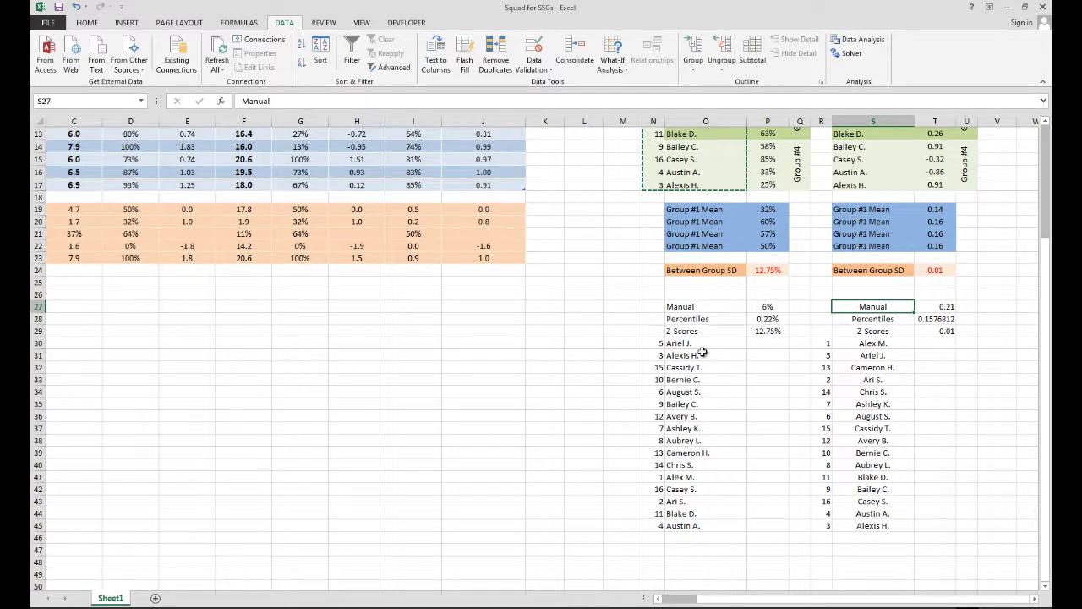
{"action": "scroll", "coordinate": [702, 353], "scroll_direction": "up", "scroll_amount": 2}
{"action": "scroll", "coordinate": [702, 353], "scroll_direction": "down", "scroll_amount": 2}
{"action": "left_click", "coordinate": [758, 307]}
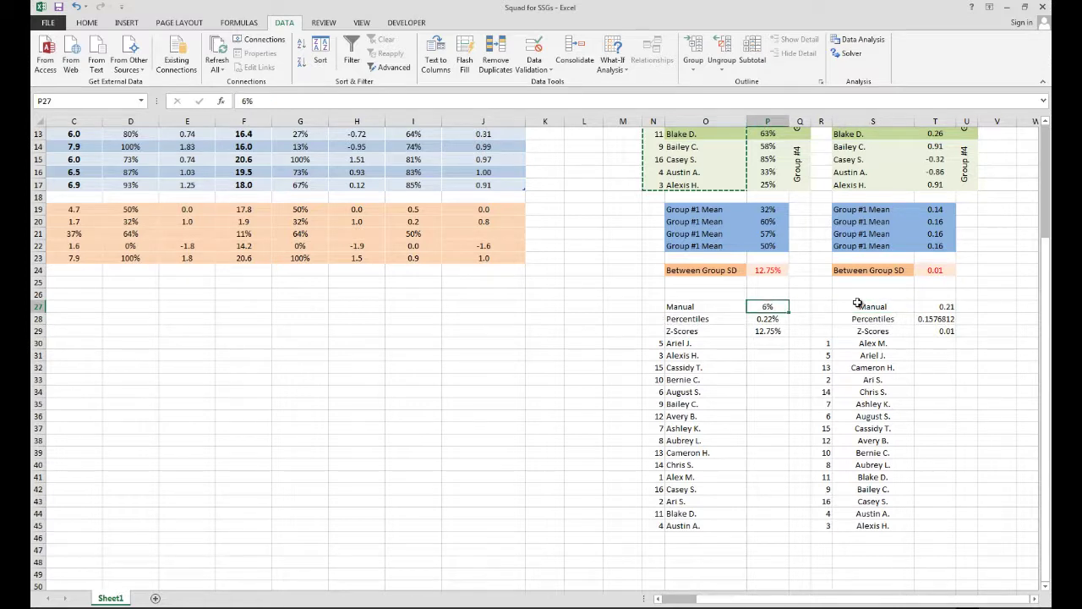
{"action": "key", "text": "Down"}
{"action": "key", "text": "Down"}
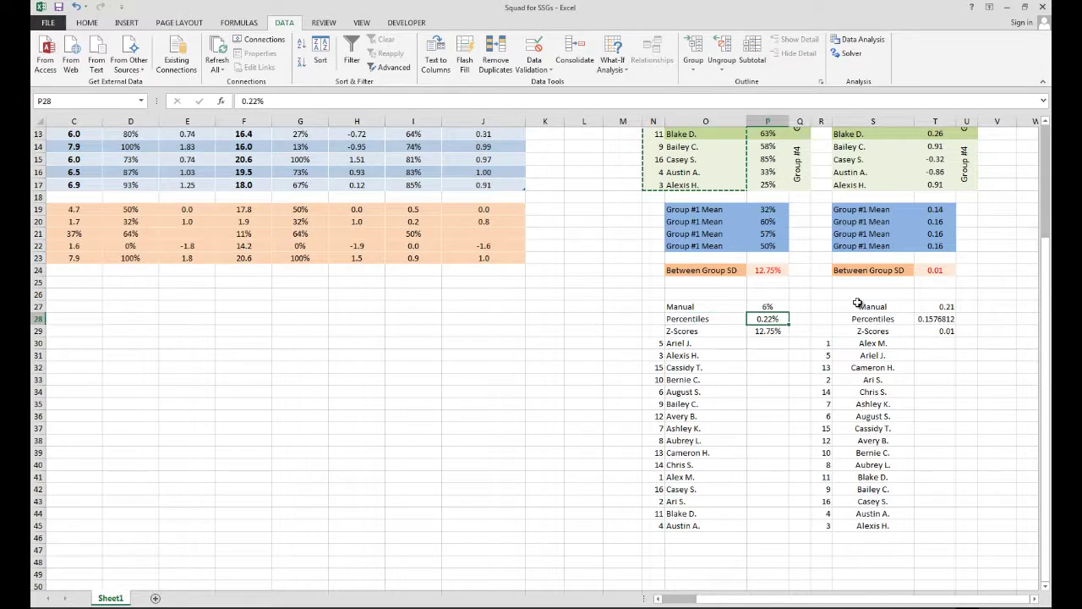
{"action": "key", "text": "Down"}
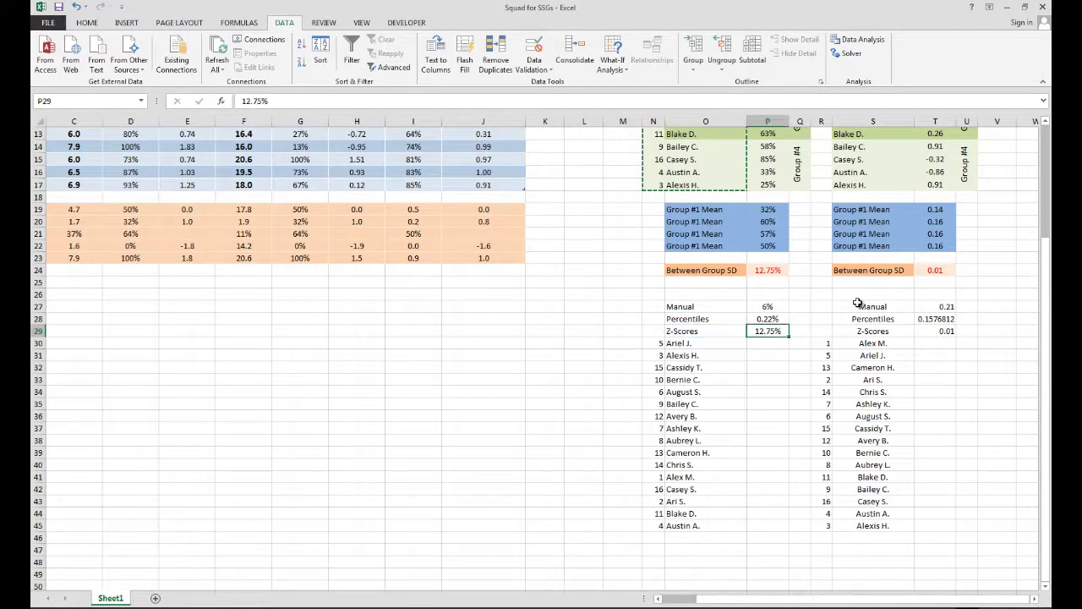
{"action": "left_click", "coordinate": [755, 270]}
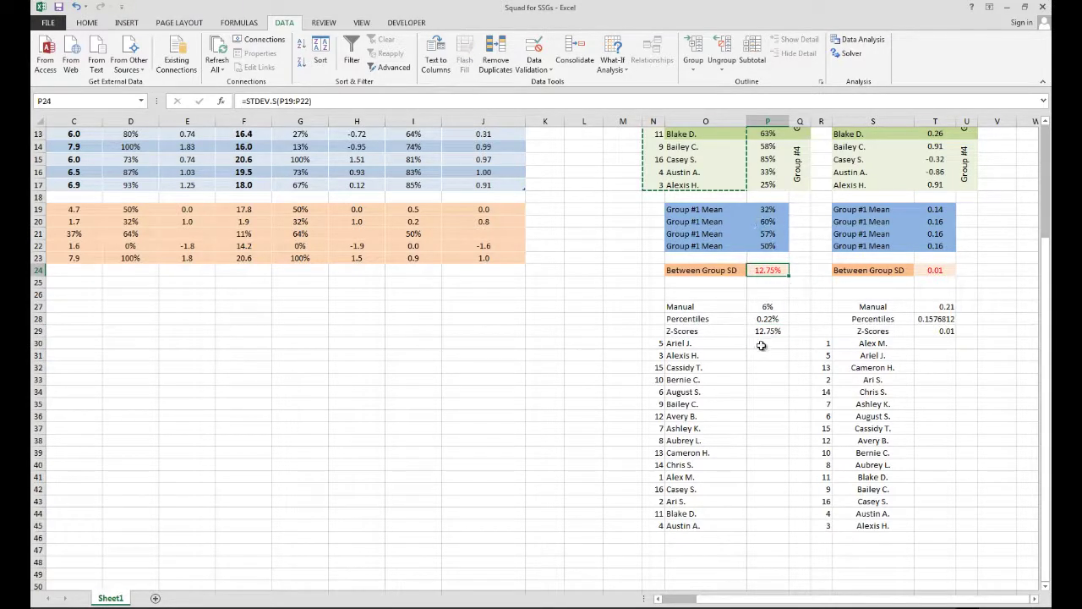
{"action": "left_click", "coordinate": [931, 331]}
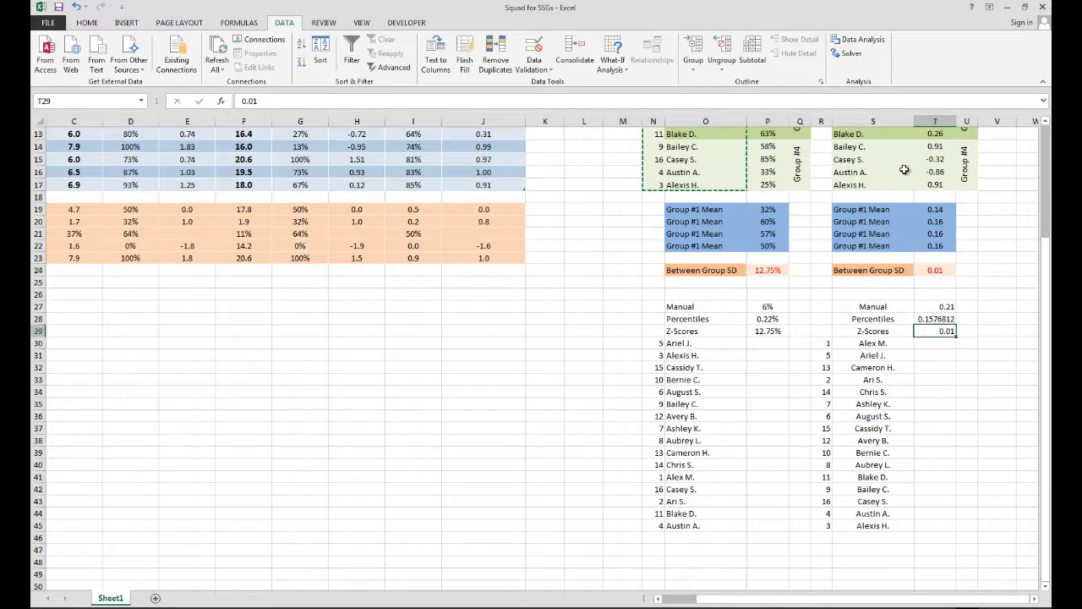
{"action": "left_click", "coordinate": [938, 307]}
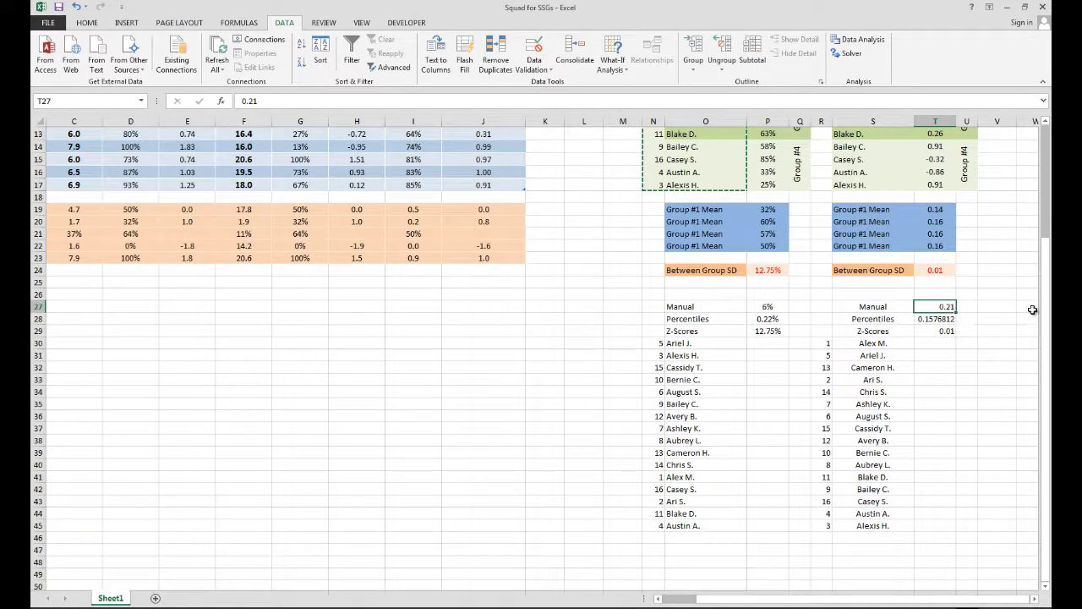
{"action": "left_click", "coordinate": [935, 319]}
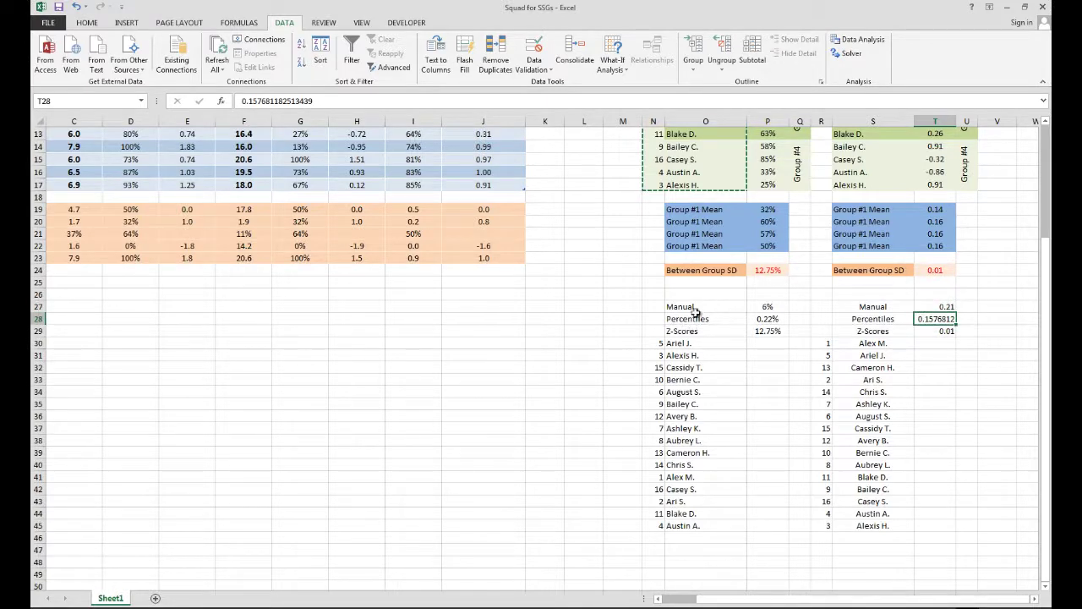
{"action": "left_click", "coordinate": [930, 334]}
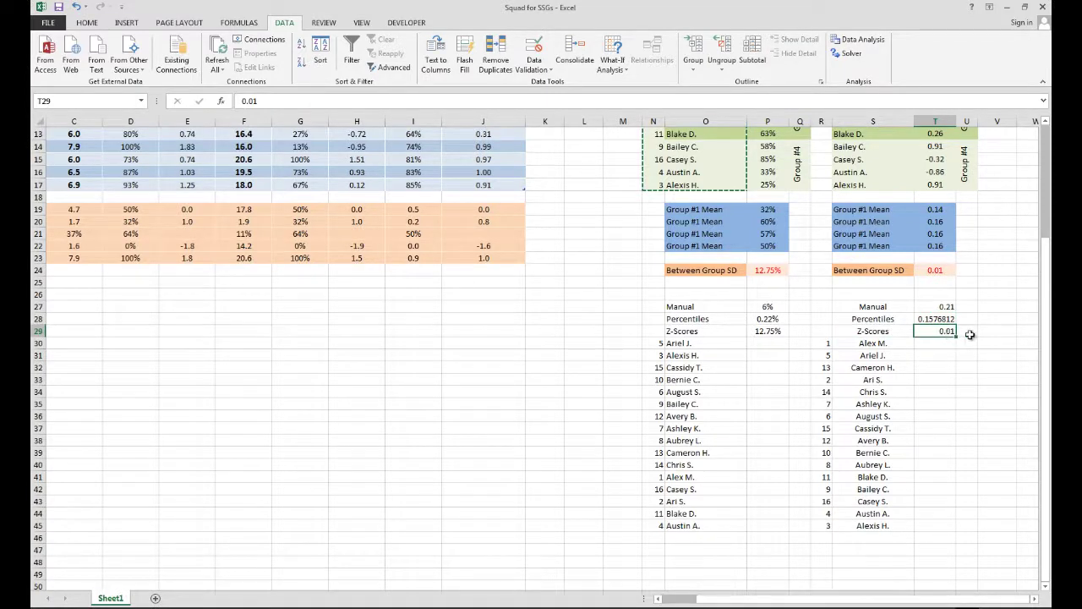
{"action": "left_click", "coordinate": [763, 333]}
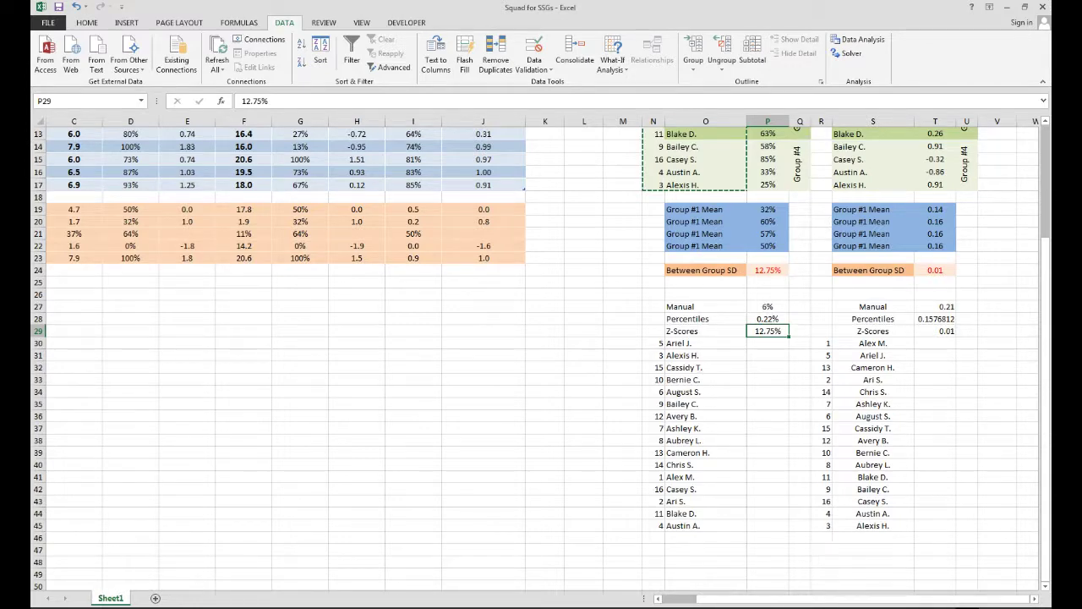
{"action": "left_click_drag", "start_coordinate": [803, 602], "coordinate": [749, 602]}
{"action": "scroll", "coordinate": [684, 330], "scroll_direction": "up", "scroll_amount": 1}
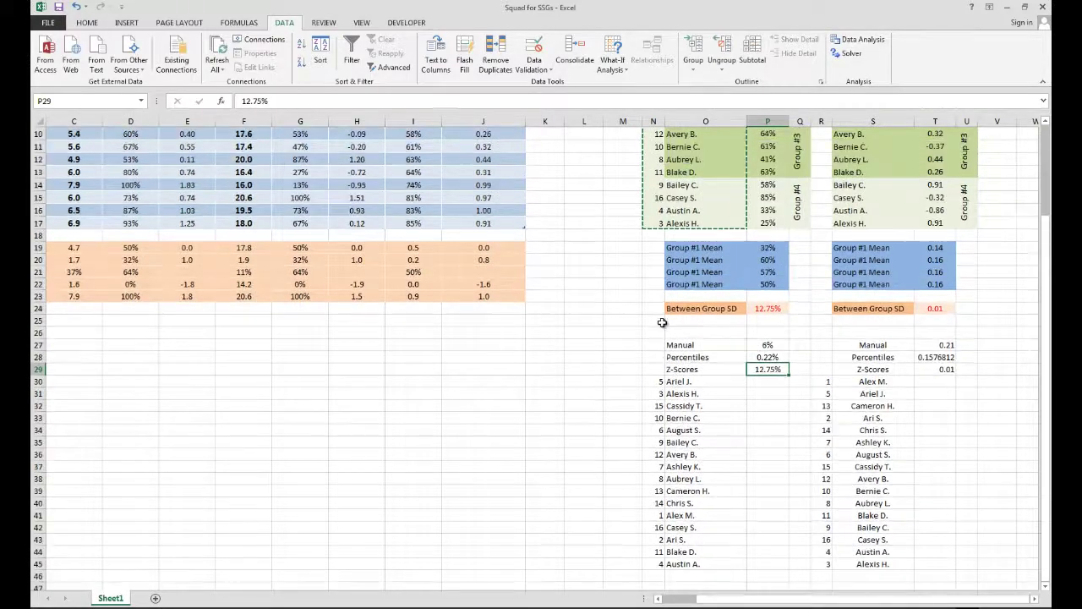
{"action": "scroll", "coordinate": [691, 339], "scroll_direction": "down", "scroll_amount": 3}
{"action": "scroll", "coordinate": [689, 342], "scroll_direction": "up", "scroll_amount": 3}
{"action": "scroll", "coordinate": [689, 343], "scroll_direction": "up", "scroll_amount": 3}
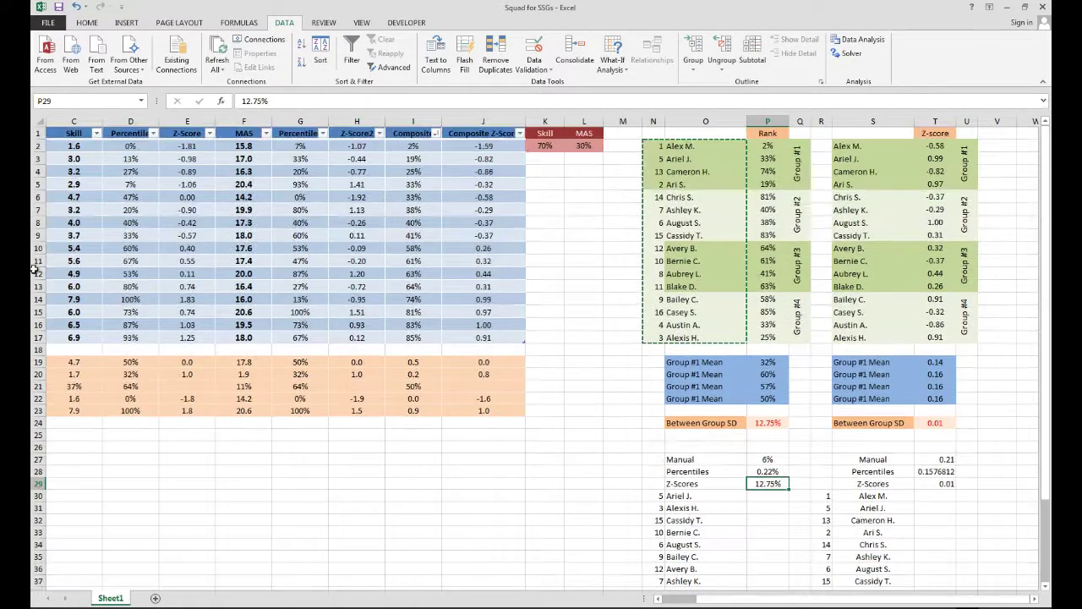
{"action": "scroll", "coordinate": [727, 338], "scroll_direction": "down", "scroll_amount": 4}
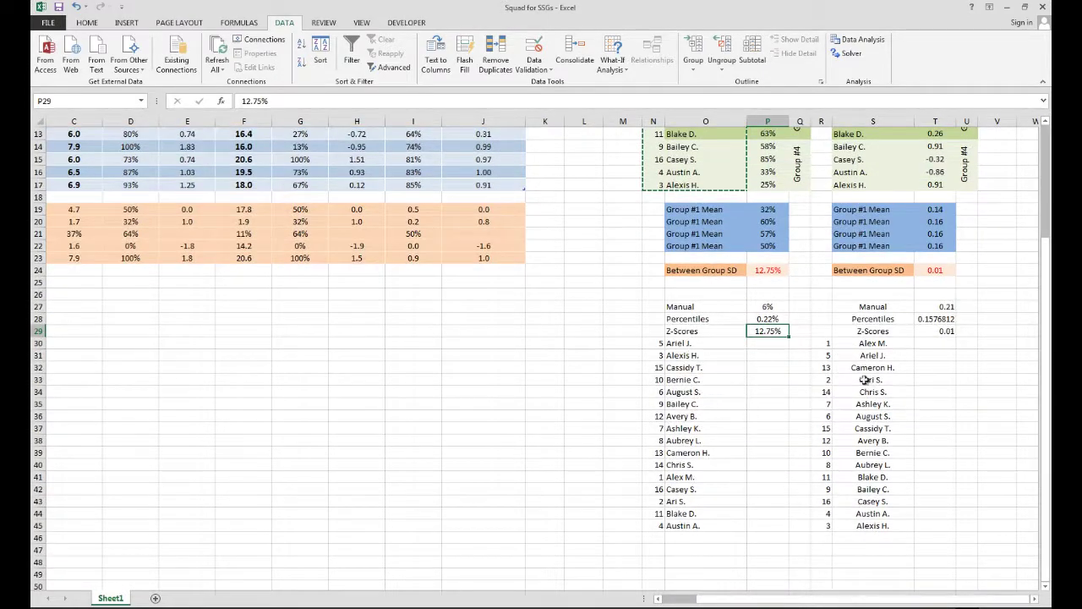
{"action": "scroll", "coordinate": [897, 444], "scroll_direction": "up", "scroll_amount": 4}
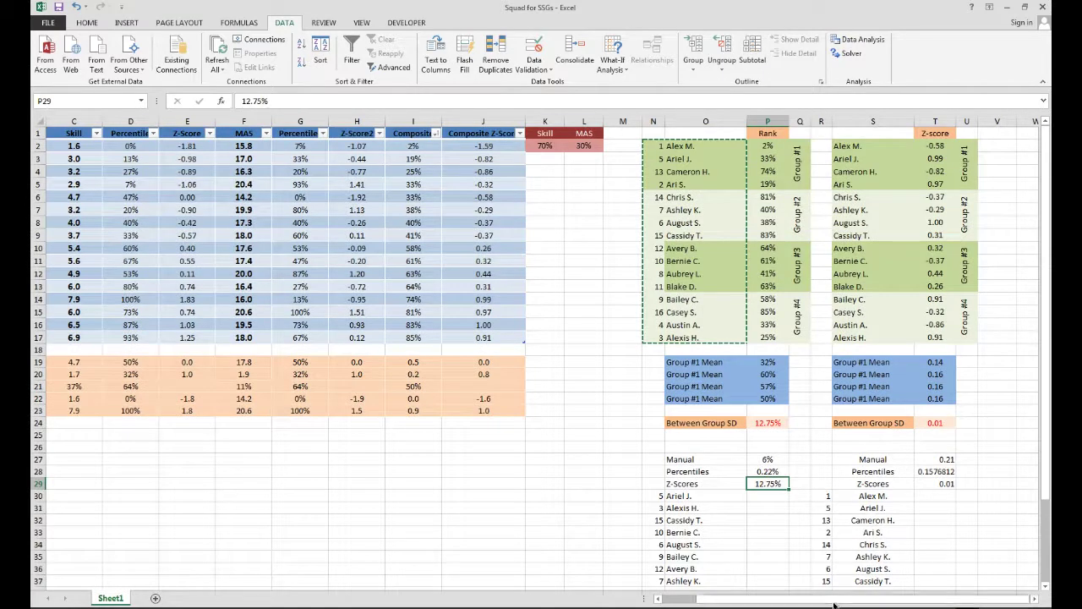
Step: Examine how low and high Skill scores in column C translate into the percentiles and z-scores in columns D and E
{"action": "scroll", "coordinate": [713, 537], "scroll_direction": "left", "scroll_amount": 2}
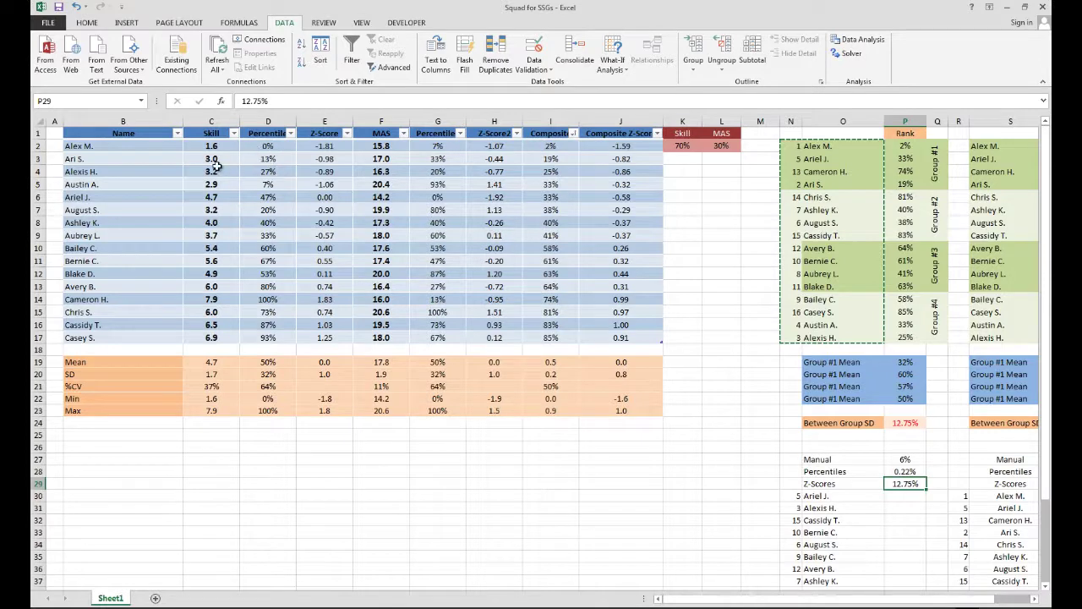
{"action": "left_click_drag", "start_coordinate": [214, 157], "coordinate": [213, 173]}
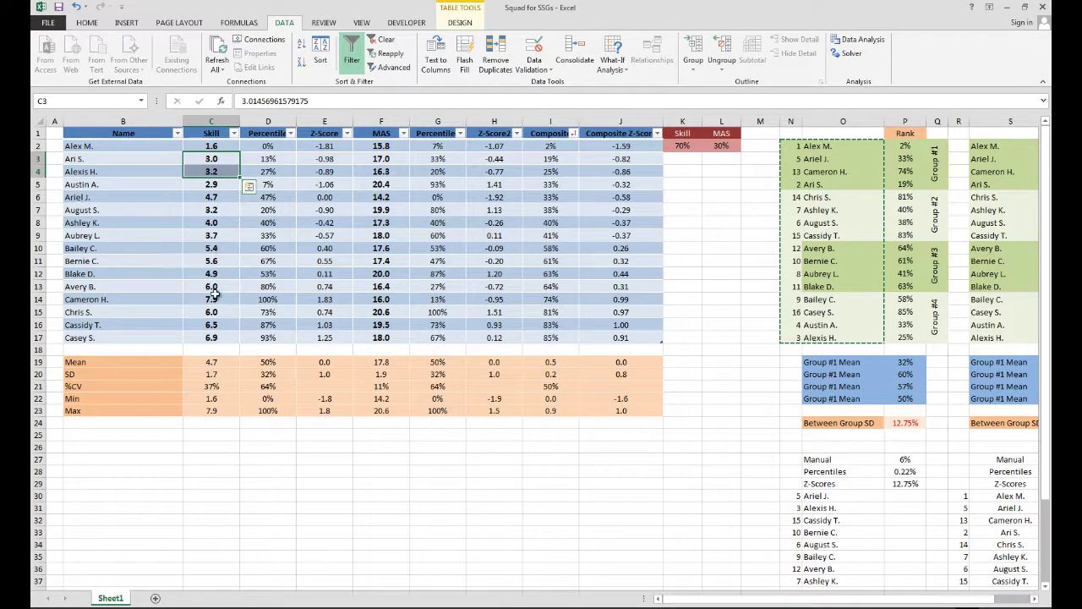
{"action": "left_click_drag", "start_coordinate": [214, 298], "coordinate": [213, 312]}
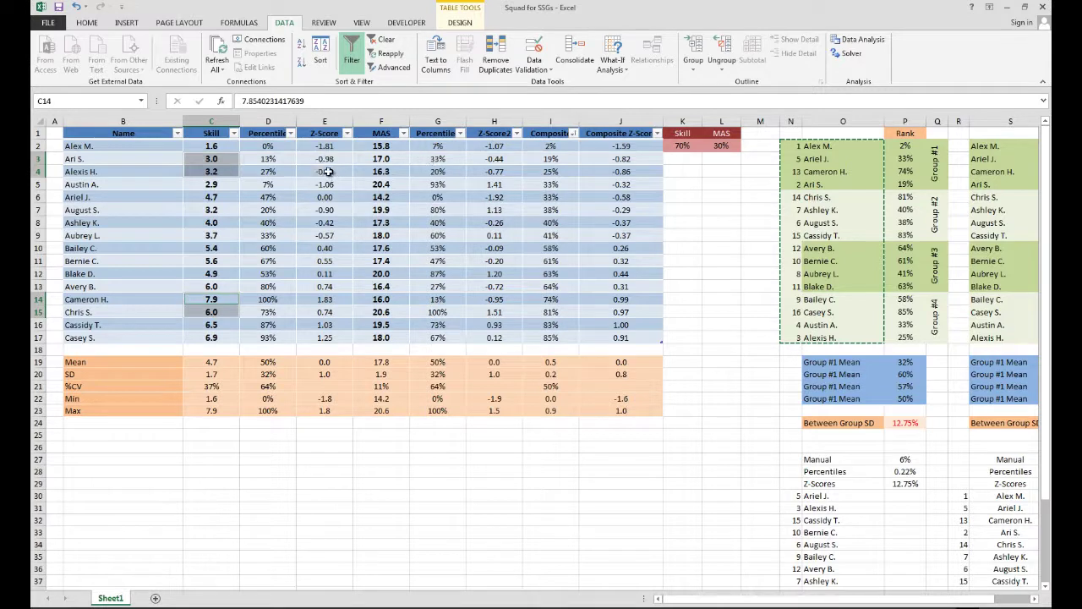
{"action": "left_click", "coordinate": [327, 145]}
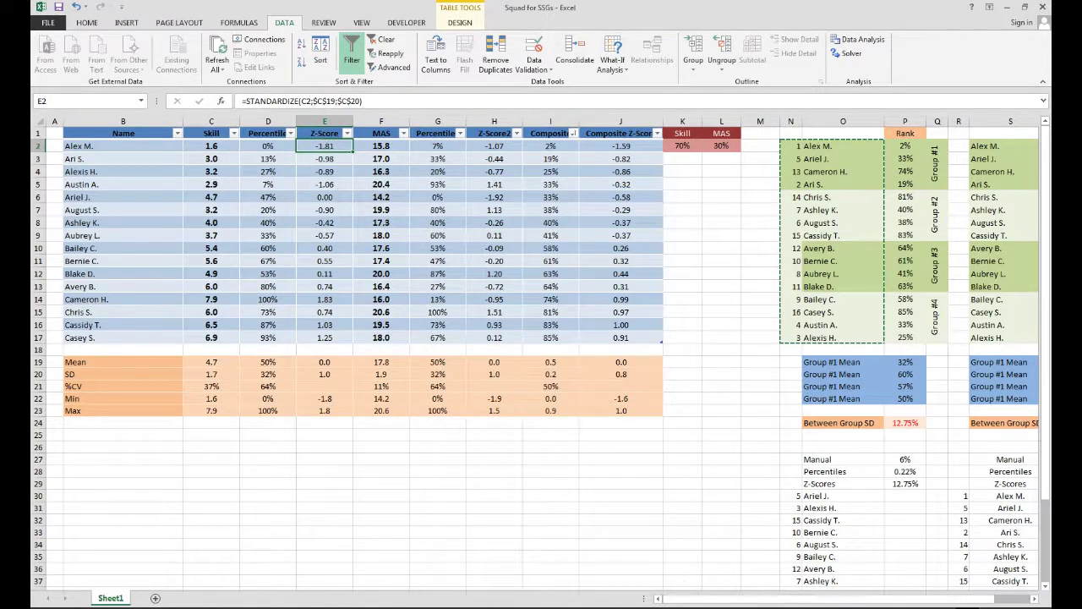
{"action": "mouse_move", "coordinate": [729, 605]}
{"action": "left_mouse_down"}
{"action": "mouse_move", "coordinate": [738, 605]}
{"action": "mouse_move", "coordinate": [728, 605]}
{"action": "left_mouse_up"}
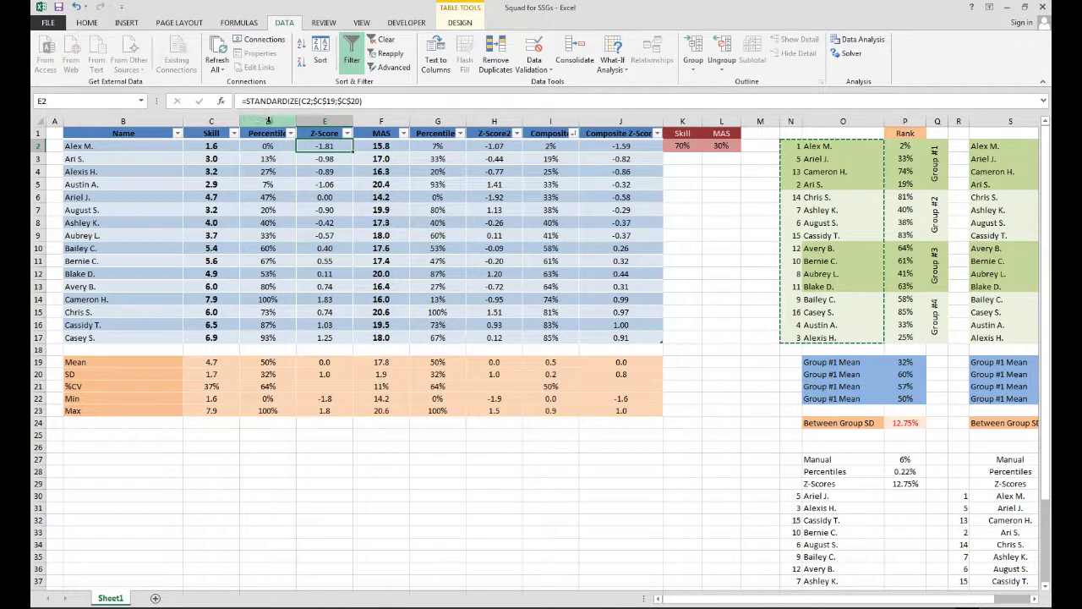
{"action": "left_click", "coordinate": [269, 121]}
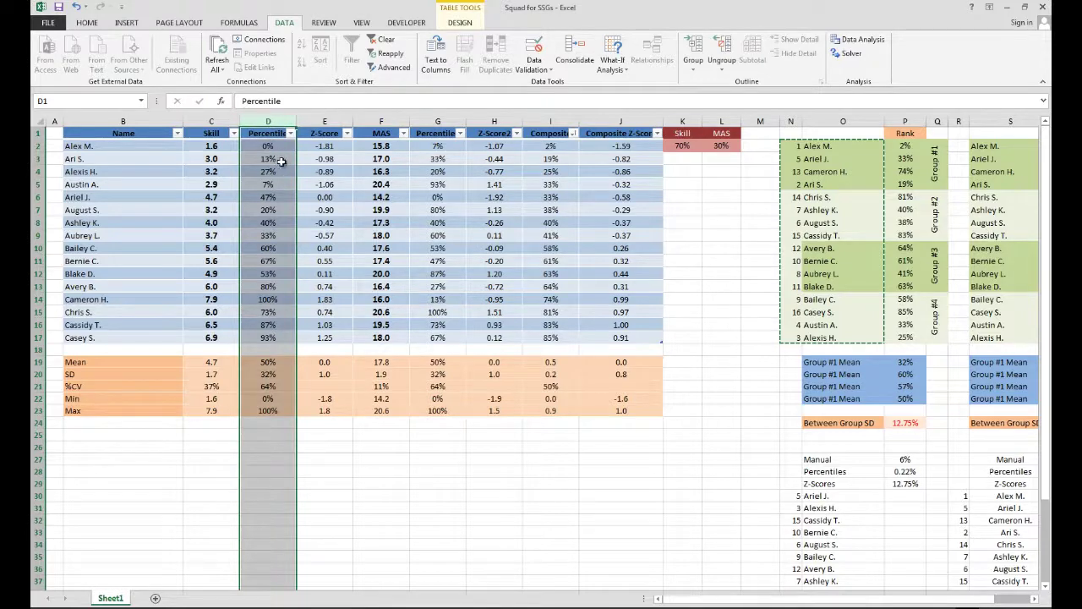
{"action": "left_click", "coordinate": [591, 475]}
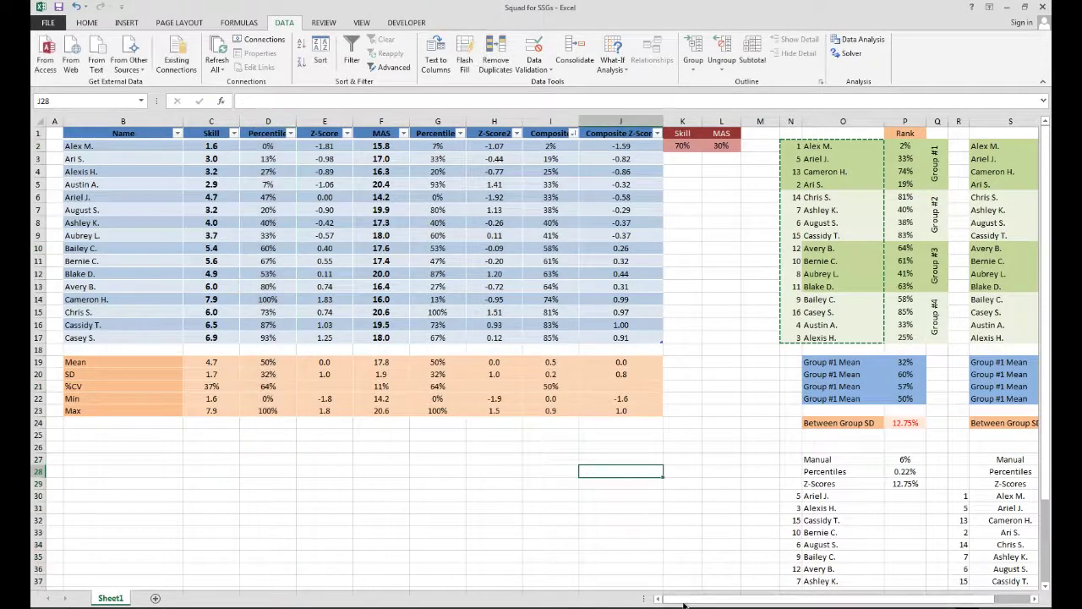
{"action": "scroll", "coordinate": [682, 587], "scroll_direction": "right", "scroll_amount": 2}
{"action": "scroll", "coordinate": [702, 570], "scroll_direction": "down", "scroll_amount": 4}
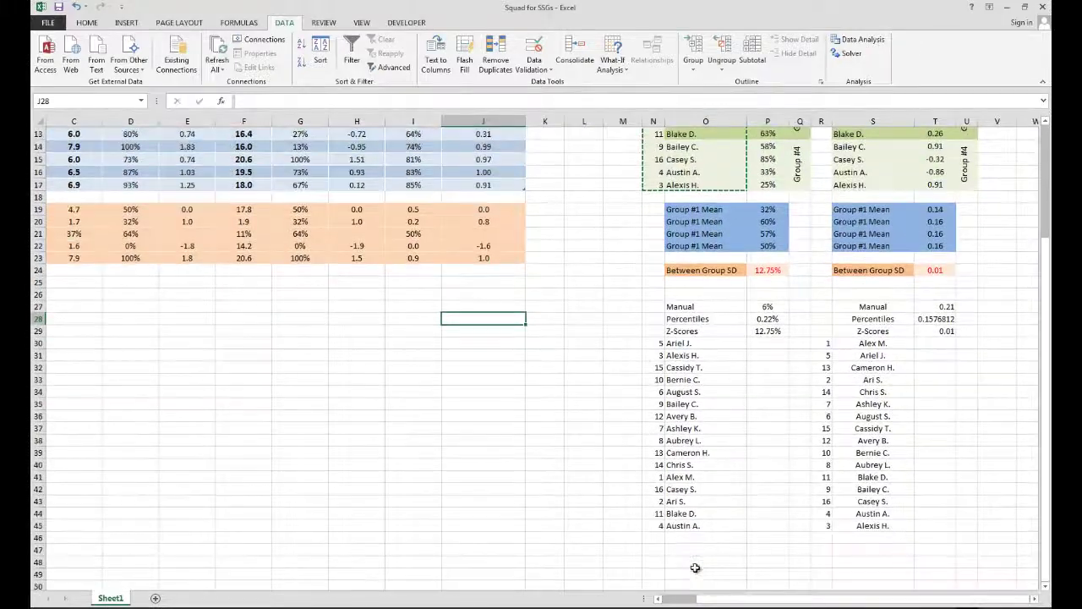
{"action": "scroll", "coordinate": [406, 458], "scroll_direction": "up", "scroll_amount": 2}
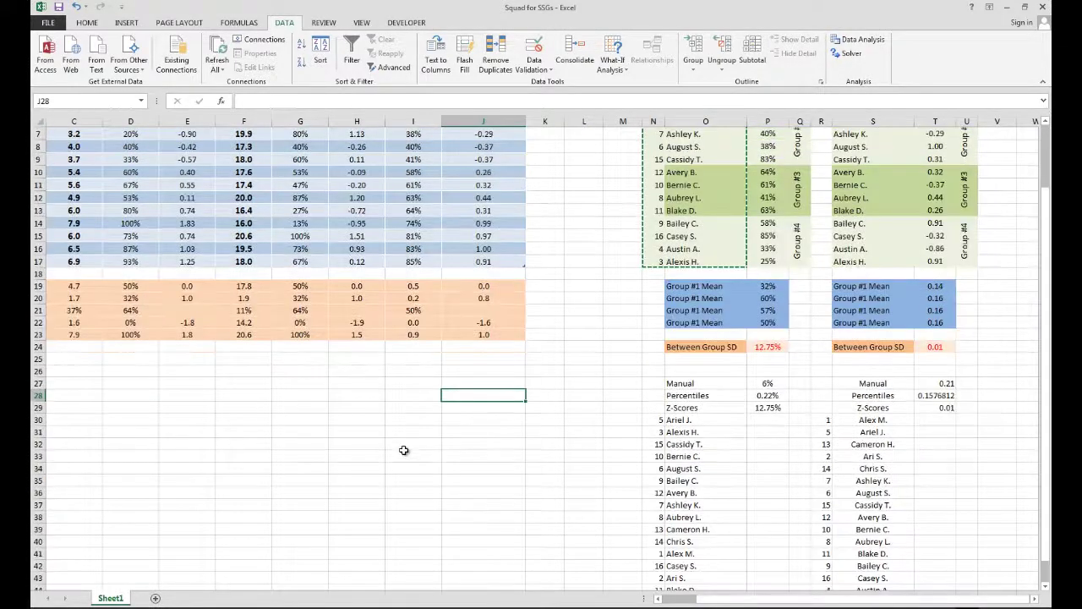